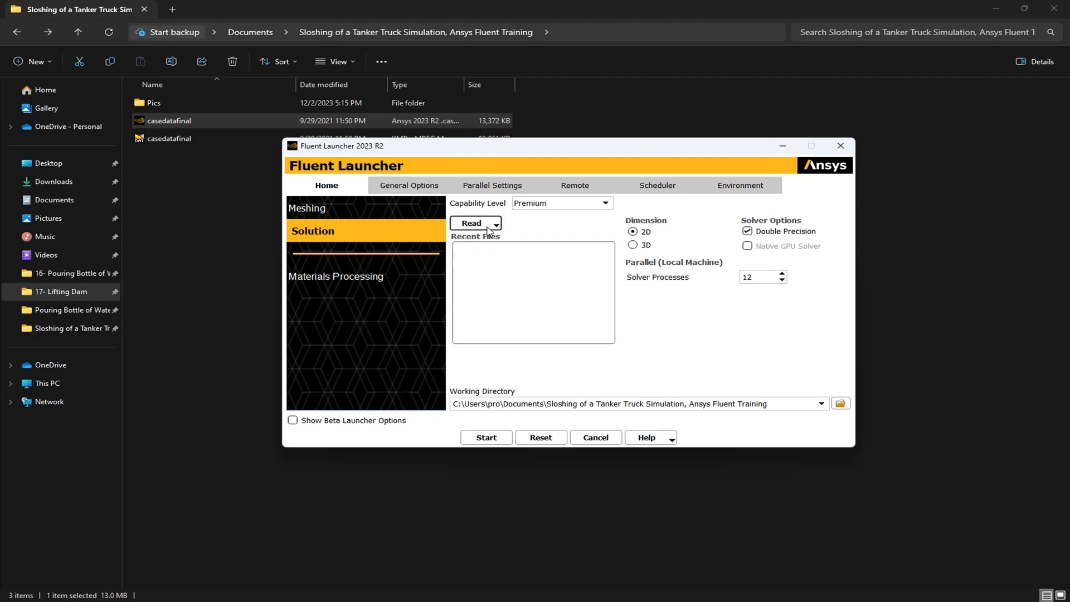
Load the existing case file casedatafinal for reading at launch and start the solver session.
{"action": "left_click", "coordinate": [484, 225]}
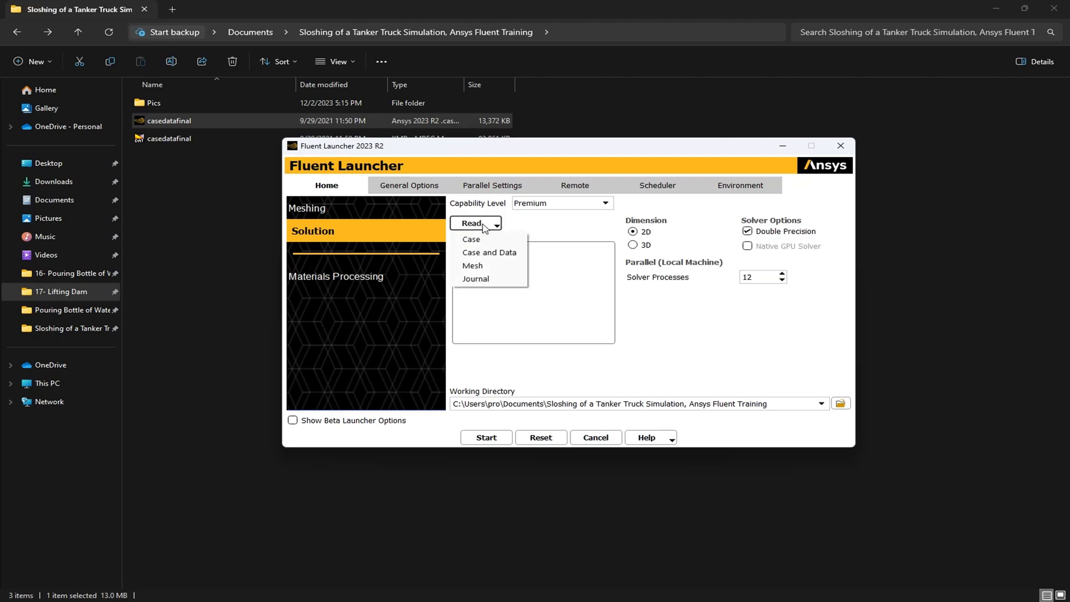
{"action": "left_click", "coordinate": [471, 239]}
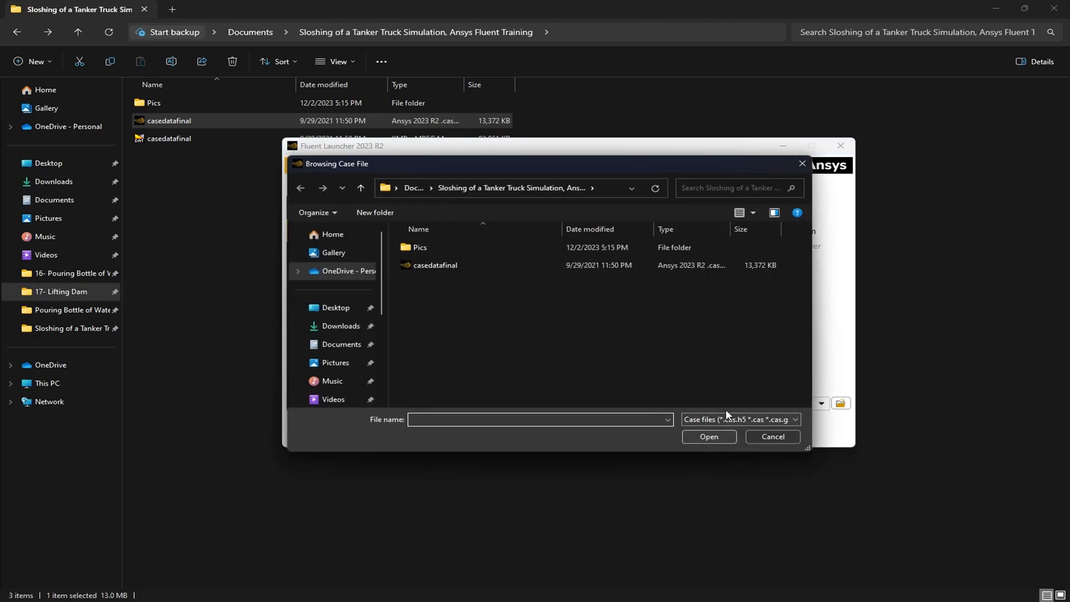
{"action": "double_click", "coordinate": [418, 265]}
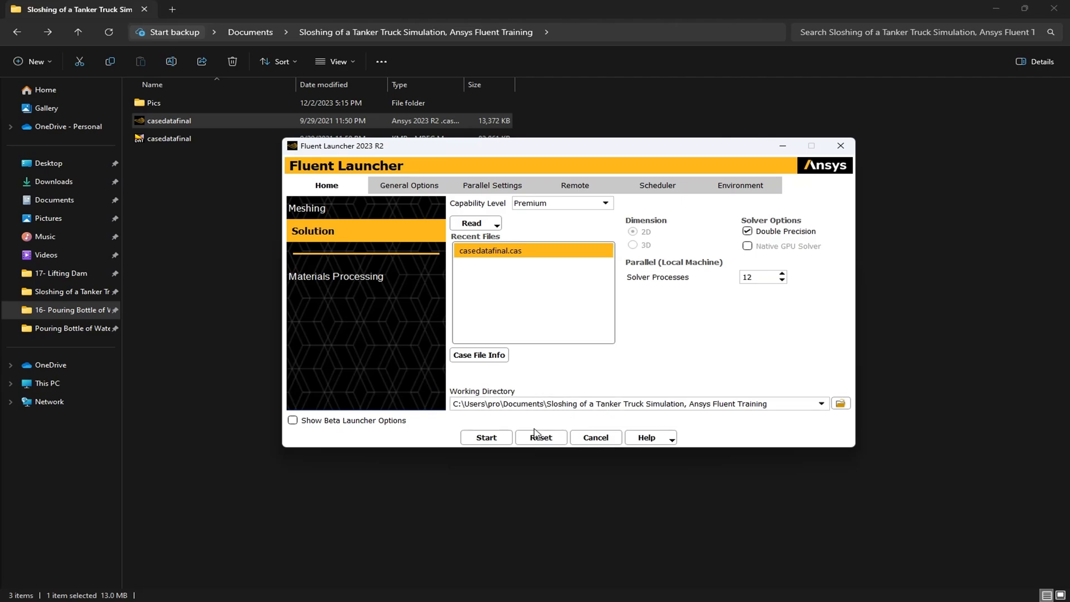
{"action": "left_click", "coordinate": [485, 437]}
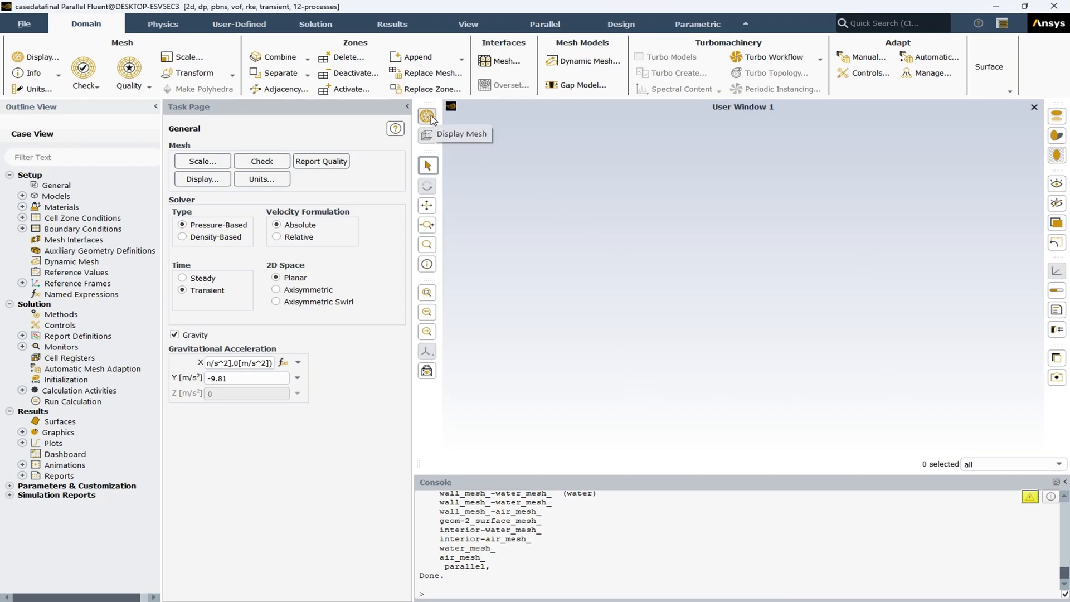
Display the mesh of the preselected interior, wall and geom-2_surface_mesh_ surfaces, keeping the display dialog clear of the drawing.
{"action": "left_click", "coordinate": [426, 116]}
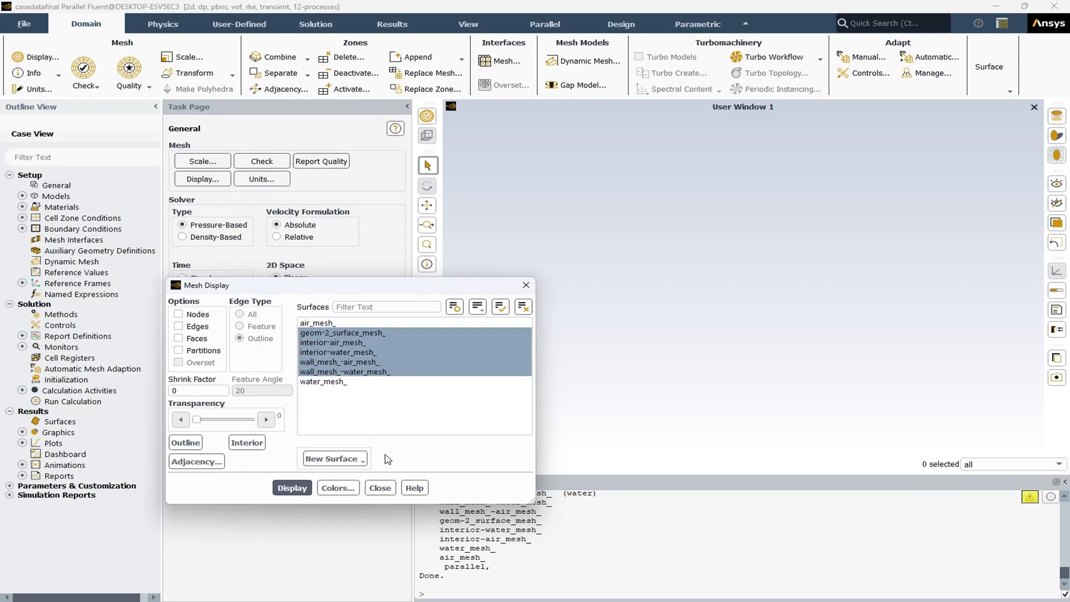
{"action": "left_click", "coordinate": [299, 489]}
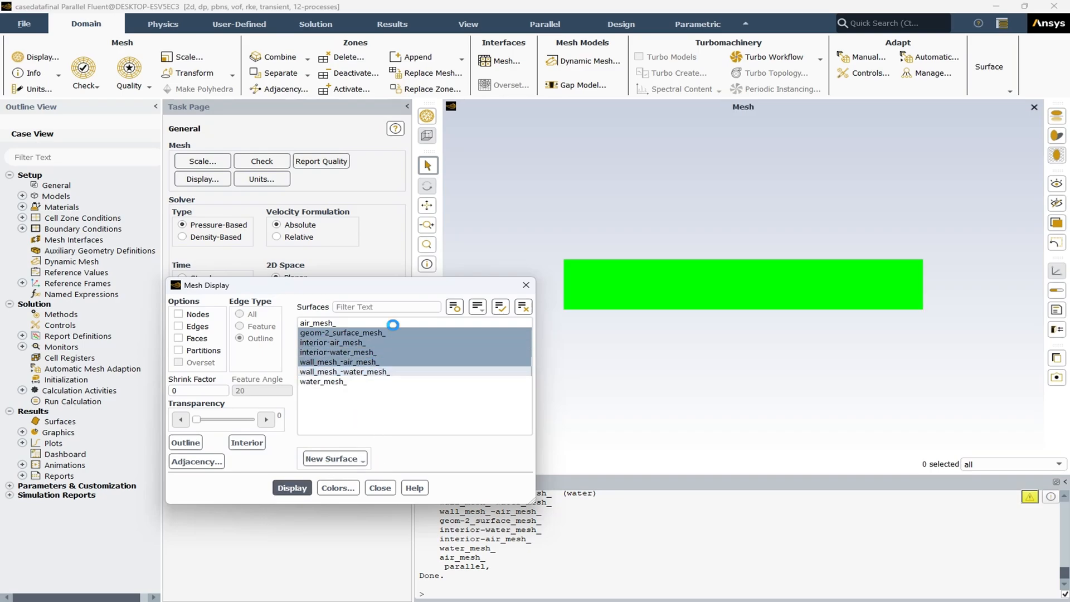
{"action": "left_click_drag", "start_coordinate": [406, 290], "coordinate": [337, 285]}
Examine the mesh cells of the tank up close at both ends and across the full domain.
{"action": "scroll", "coordinate": [576, 287], "scroll_direction": "up", "scroll_amount": 4}
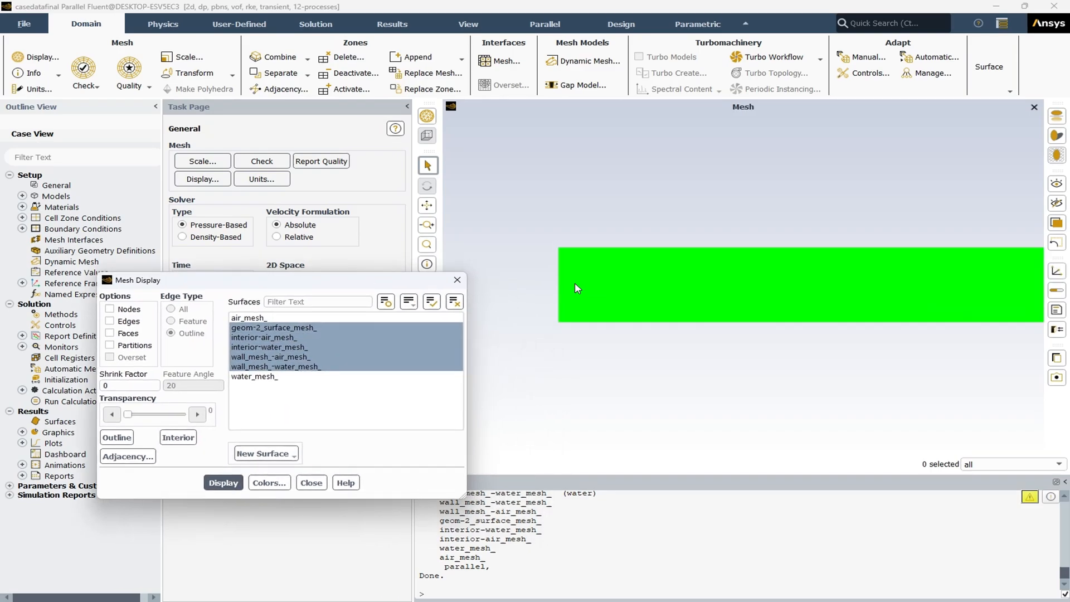
{"action": "scroll", "coordinate": [574, 287], "scroll_direction": "up", "scroll_amount": 6}
{"action": "scroll", "coordinate": [755, 219], "scroll_direction": "down", "scroll_amount": 2}
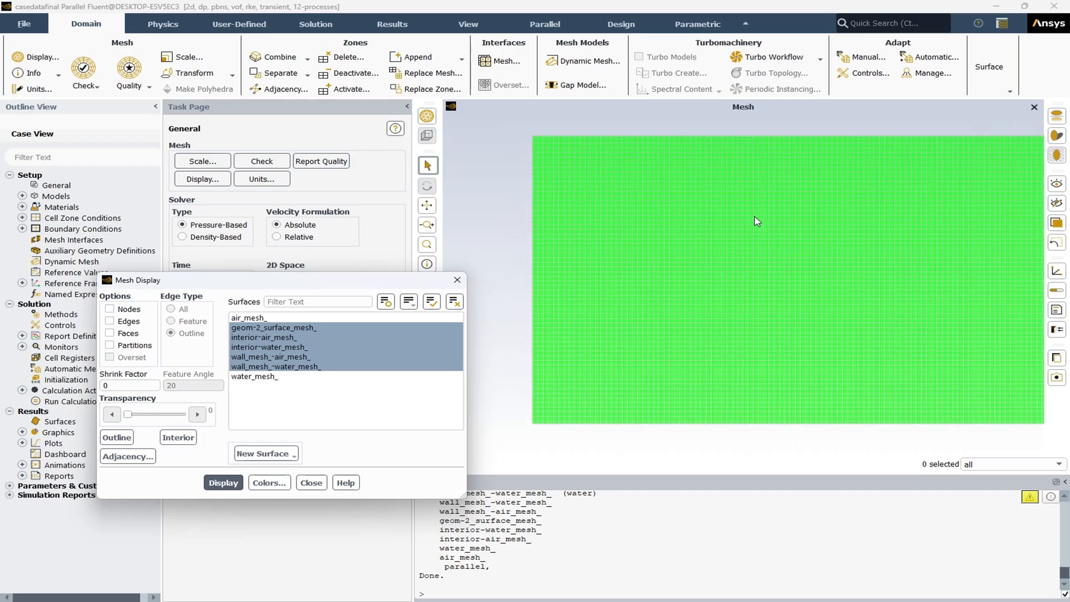
{"action": "scroll", "coordinate": [550, 394], "scroll_direction": "up", "scroll_amount": 1}
{"action": "scroll", "coordinate": [561, 395], "scroll_direction": "up", "scroll_amount": 5}
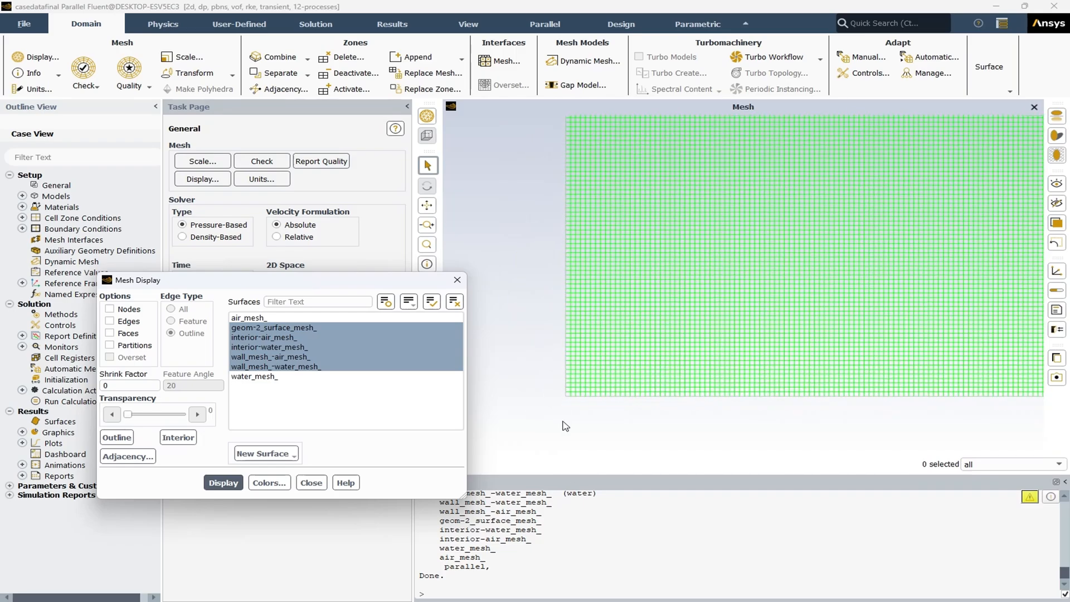
{"action": "scroll", "coordinate": [563, 394], "scroll_direction": "down", "scroll_amount": 6}
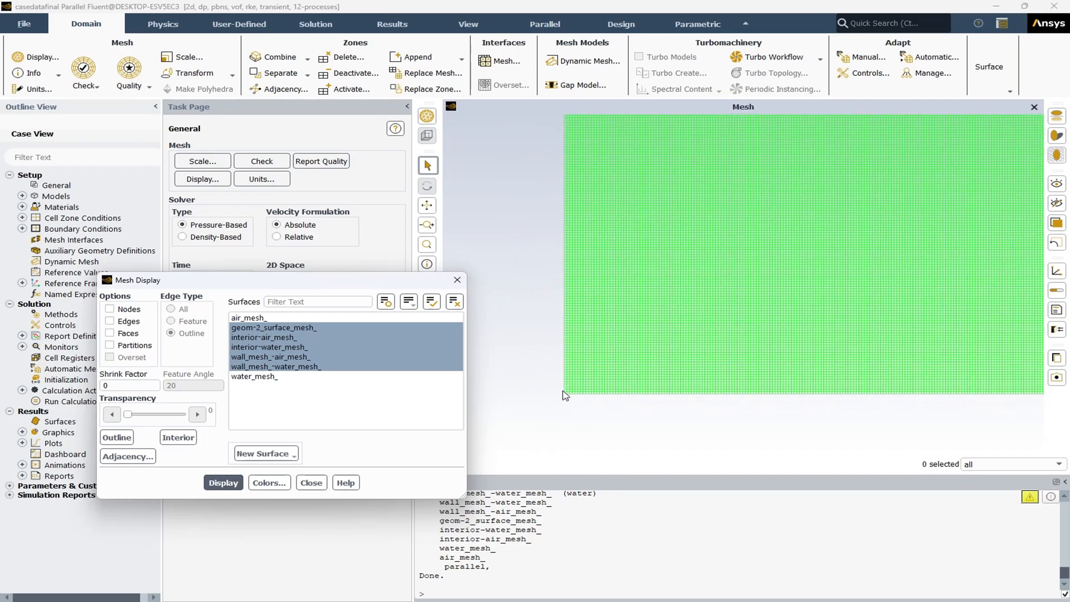
{"action": "scroll", "coordinate": [539, 362], "scroll_direction": "down", "scroll_amount": 6}
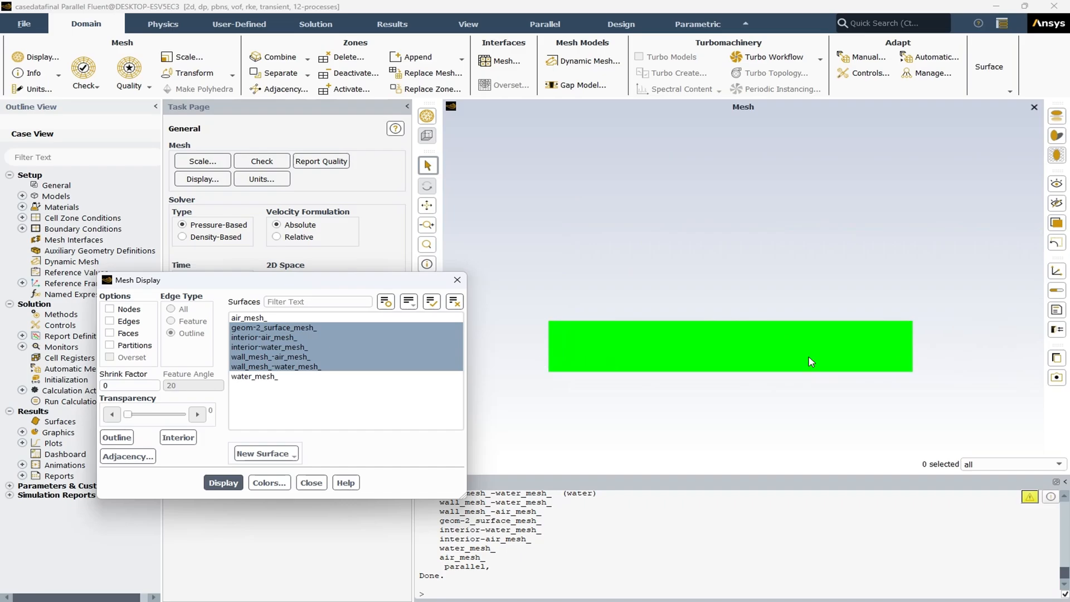
{"action": "scroll", "coordinate": [919, 382], "scroll_direction": "up", "scroll_amount": 5}
{"action": "scroll", "coordinate": [910, 359], "scroll_direction": "up", "scroll_amount": 4}
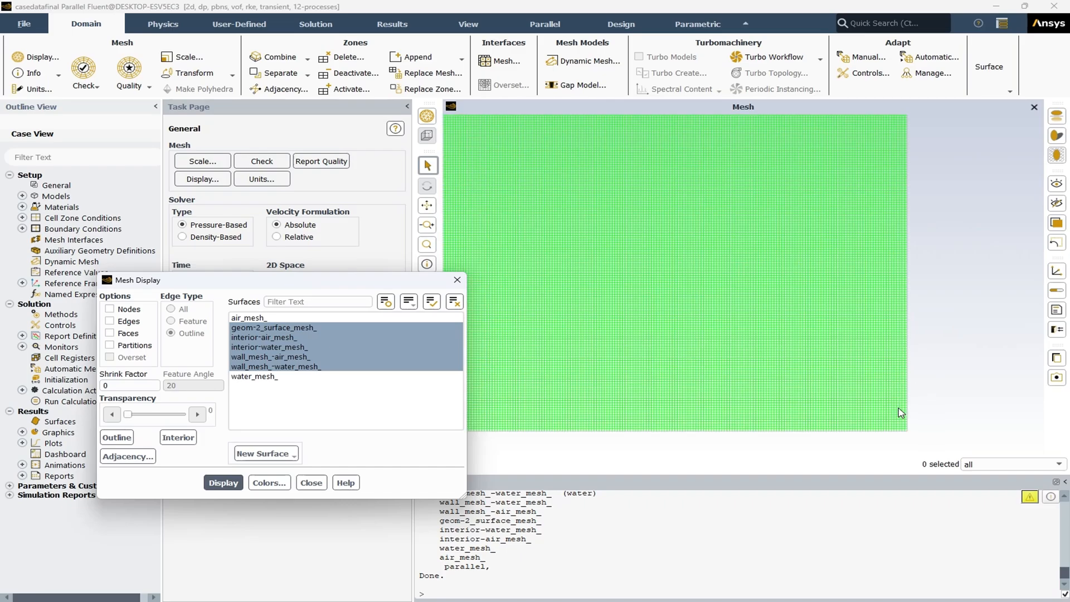
{"action": "scroll", "coordinate": [916, 415], "scroll_direction": "up", "scroll_amount": 3}
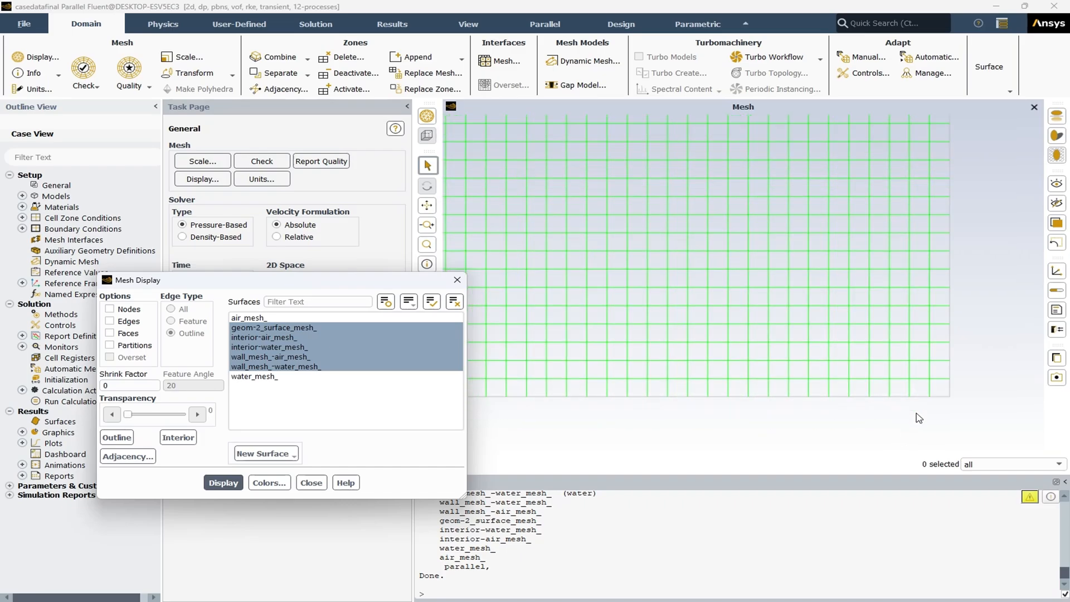
{"action": "scroll", "coordinate": [919, 418], "scroll_direction": "down", "scroll_amount": 8}
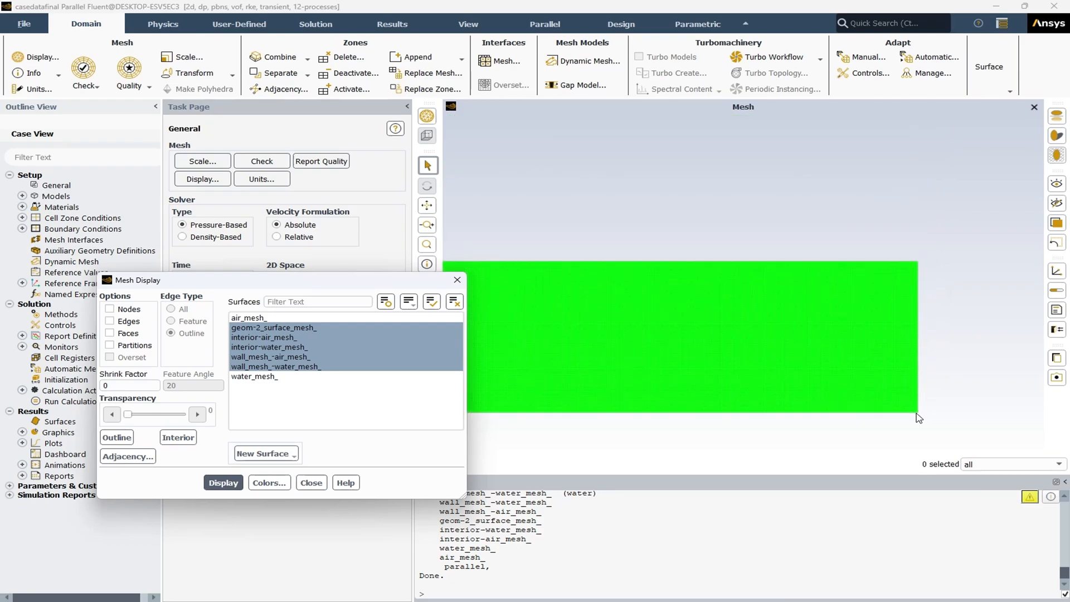
{"action": "scroll", "coordinate": [984, 329], "scroll_direction": "down", "scroll_amount": 2}
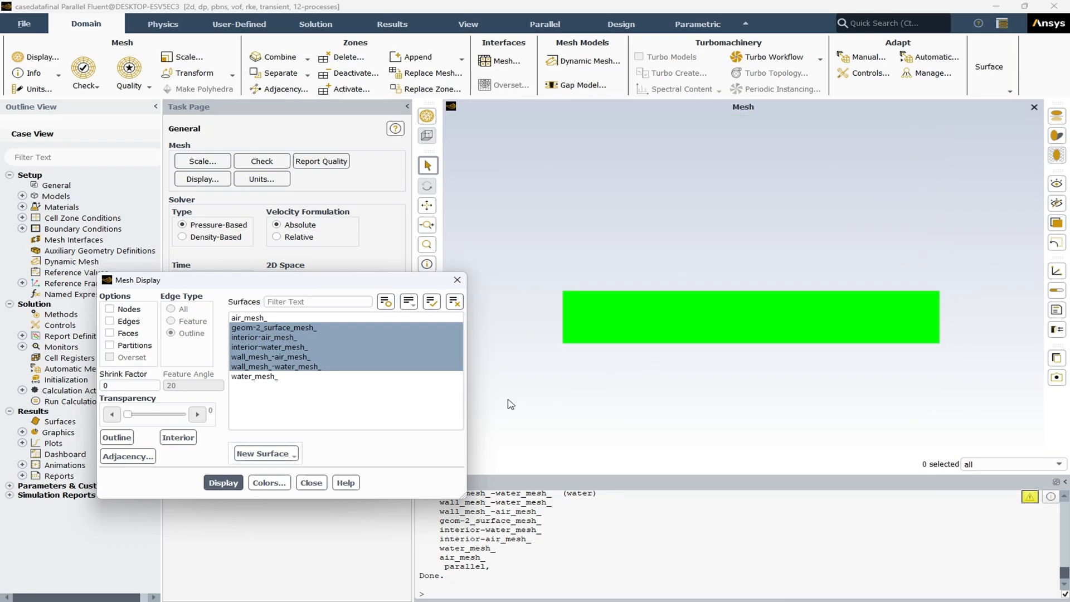
Redisplay the mesh with water_mesh_ added to the surfaces, and also select air_mesh_.
{"action": "left_click", "coordinate": [264, 377]}
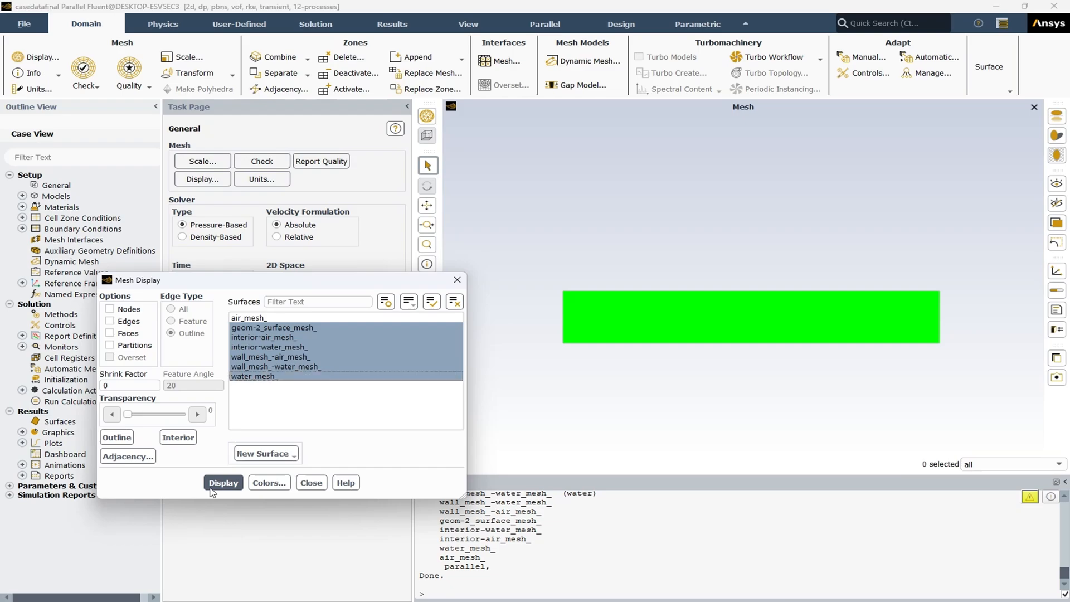
{"action": "left_click", "coordinate": [222, 483]}
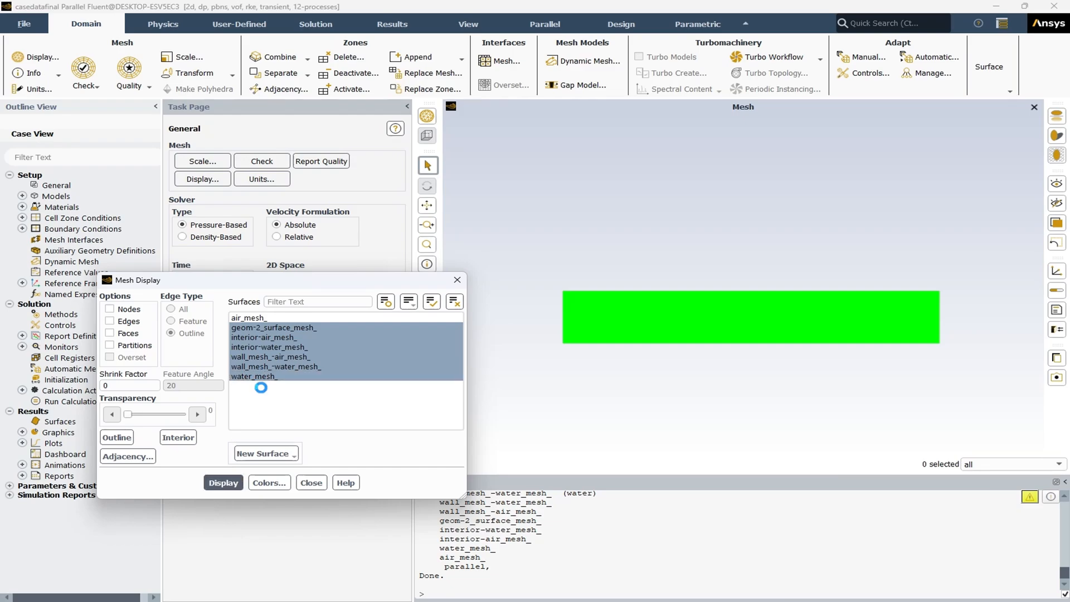
{"action": "left_click", "coordinate": [259, 318]}
{"action": "left_click", "coordinate": [267, 366]}
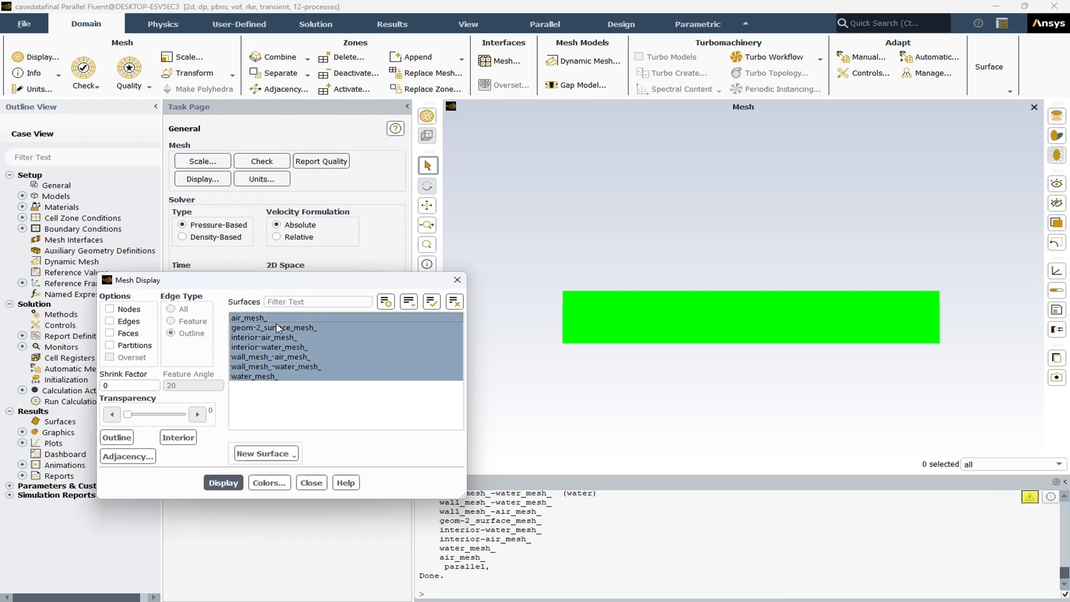
Deselect all surfaces and display the mesh of interior-air_mesh_ alone.
{"action": "left_click_drag", "start_coordinate": [248, 319], "coordinate": [277, 411]}
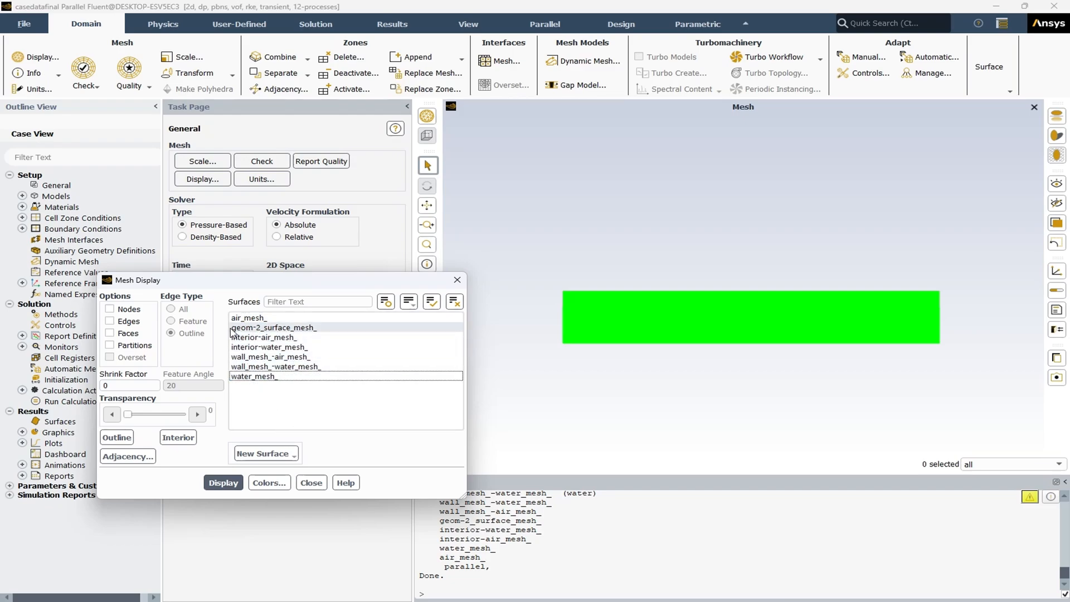
{"action": "left_click", "coordinate": [253, 337]}
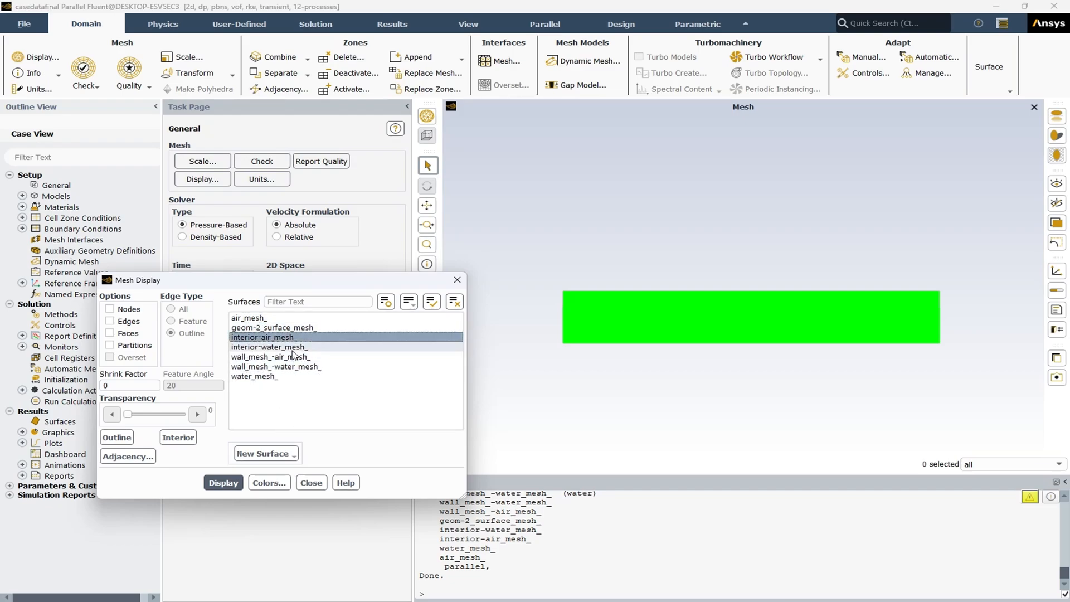
{"action": "left_click", "coordinate": [223, 482]}
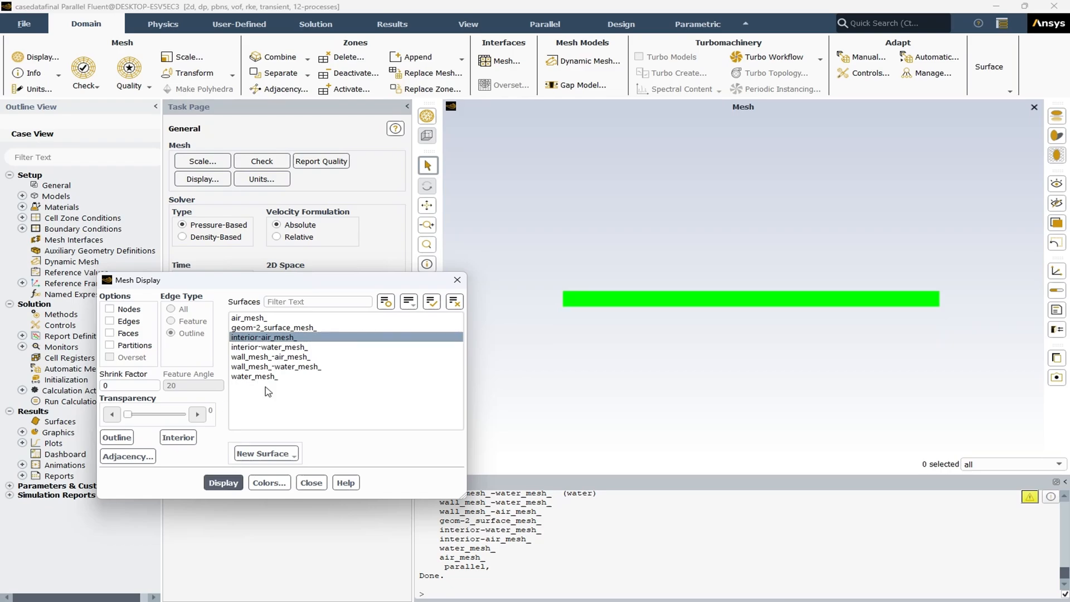
Display wall_mesh_-air_mesh_ in place of the air interior, and add wall_mesh_-water_mesh_ to the displayed mesh.
{"action": "left_click", "coordinate": [282, 337]}
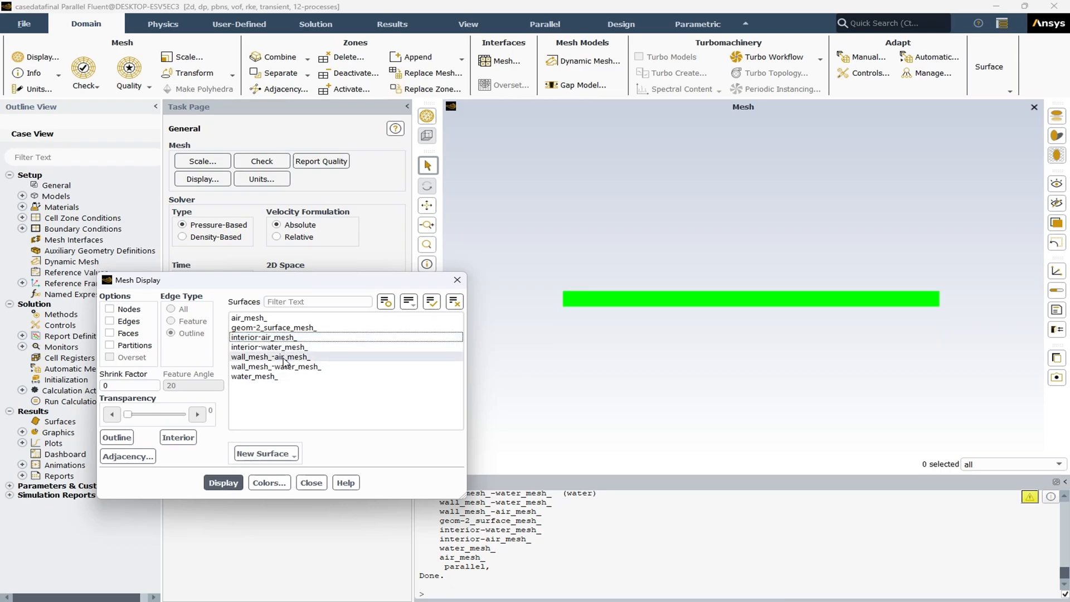
{"action": "left_click", "coordinate": [284, 357]}
{"action": "left_click", "coordinate": [223, 482]}
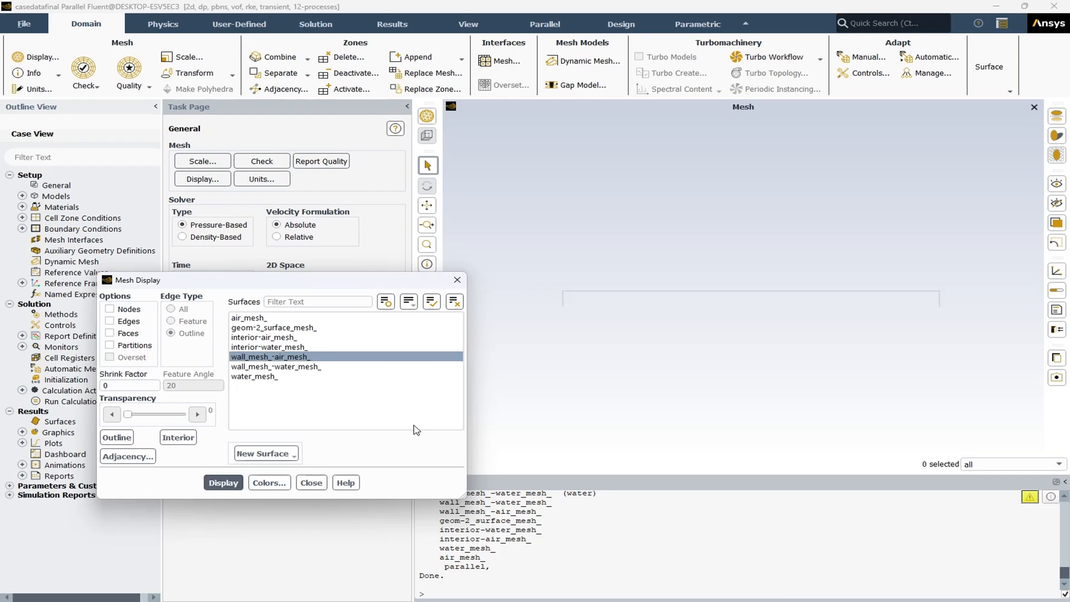
{"action": "left_click", "coordinate": [276, 366]}
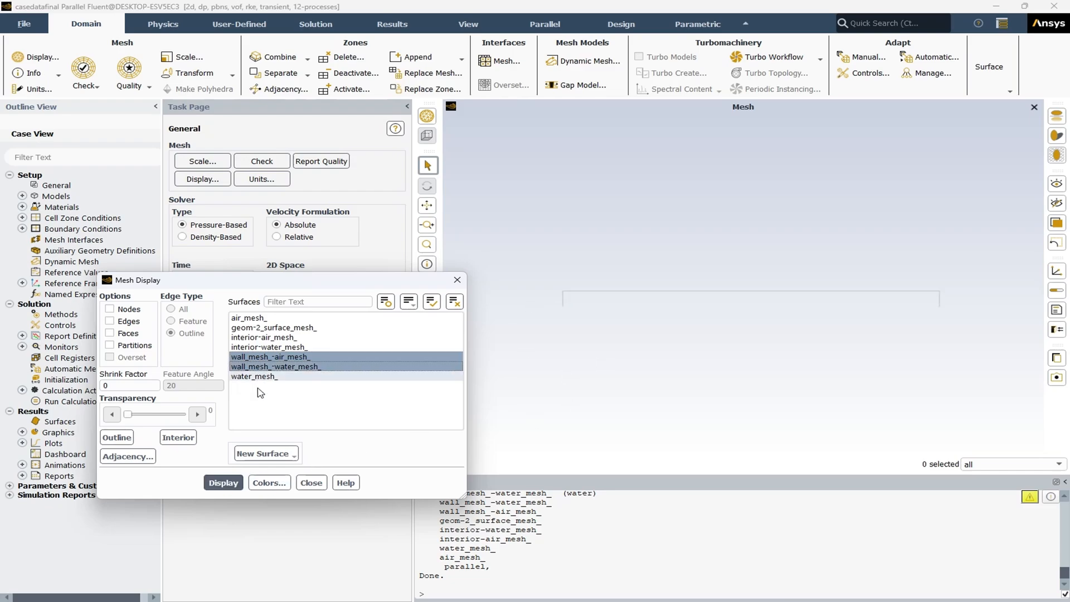
{"action": "left_click", "coordinate": [237, 483]}
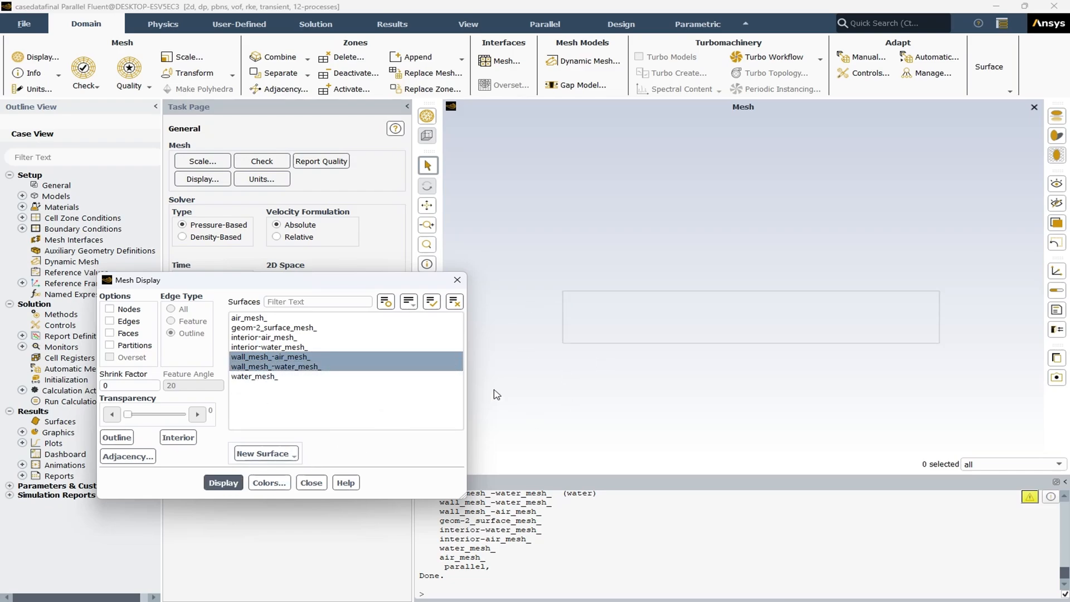
Add water_mesh_ and air_mesh_ one after the other to the displayed wall surfaces.
{"action": "left_click", "coordinate": [260, 376]}
{"action": "left_click", "coordinate": [233, 483]}
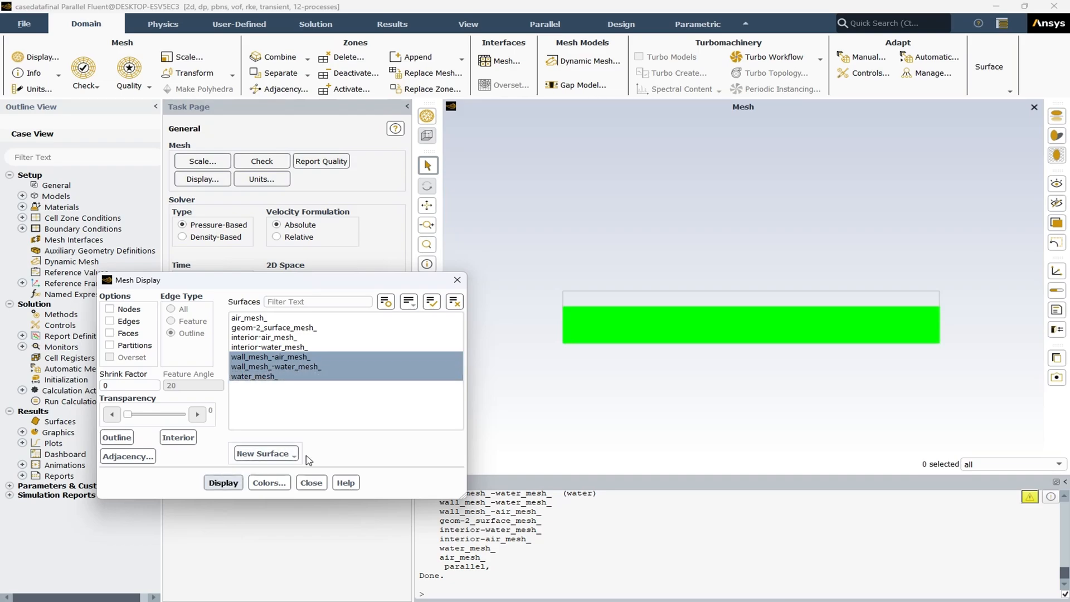
{"action": "left_click", "coordinate": [249, 317]}
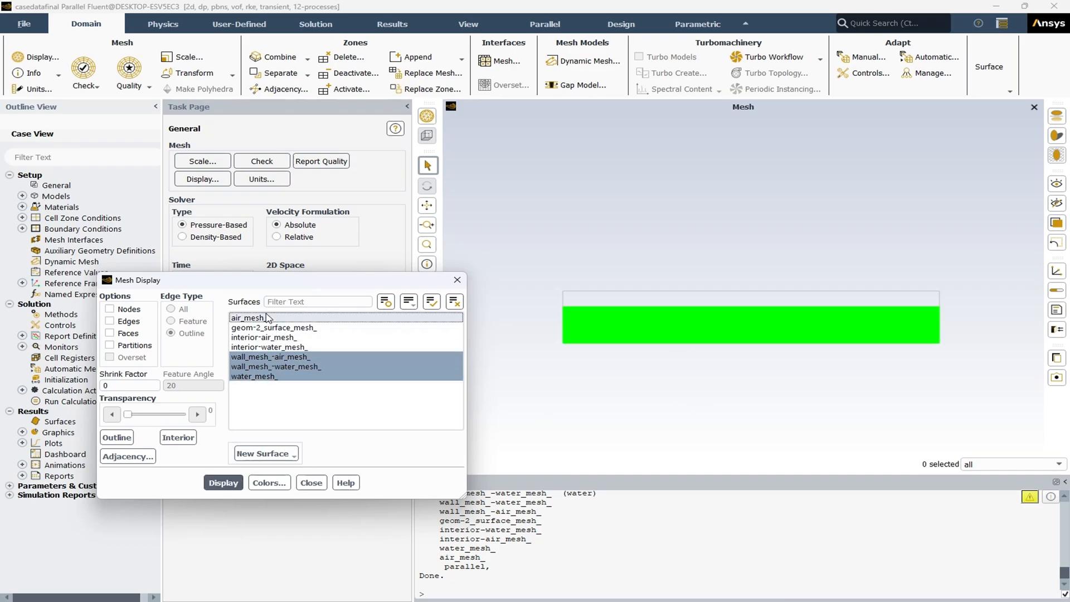
{"action": "left_click", "coordinate": [239, 480]}
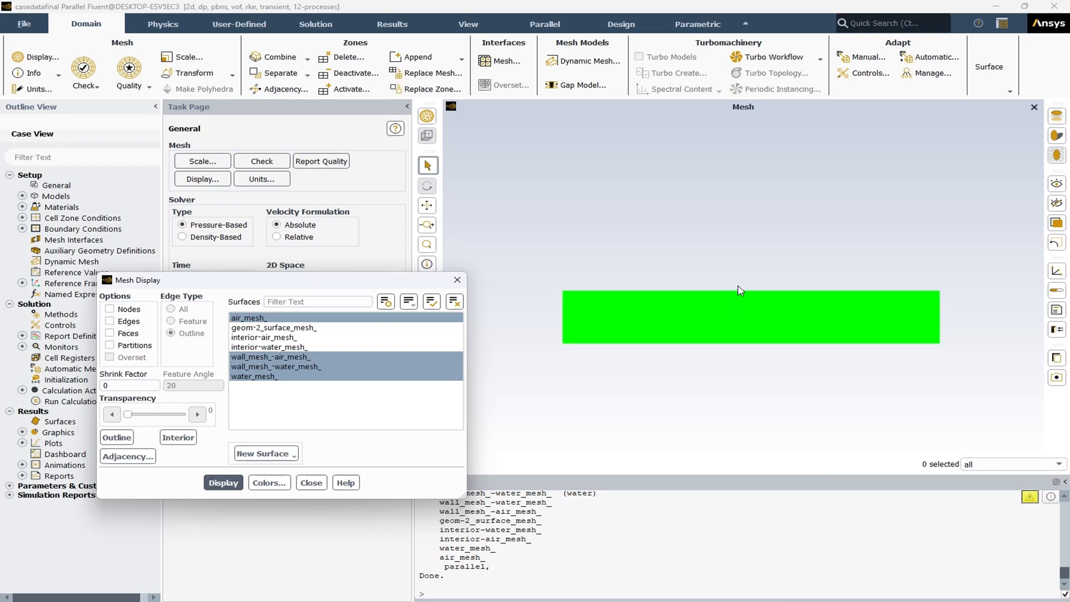
Remove air_mesh_ from the mesh display to show the water region by itself, and add it back.
{"action": "left_click", "coordinate": [273, 318]}
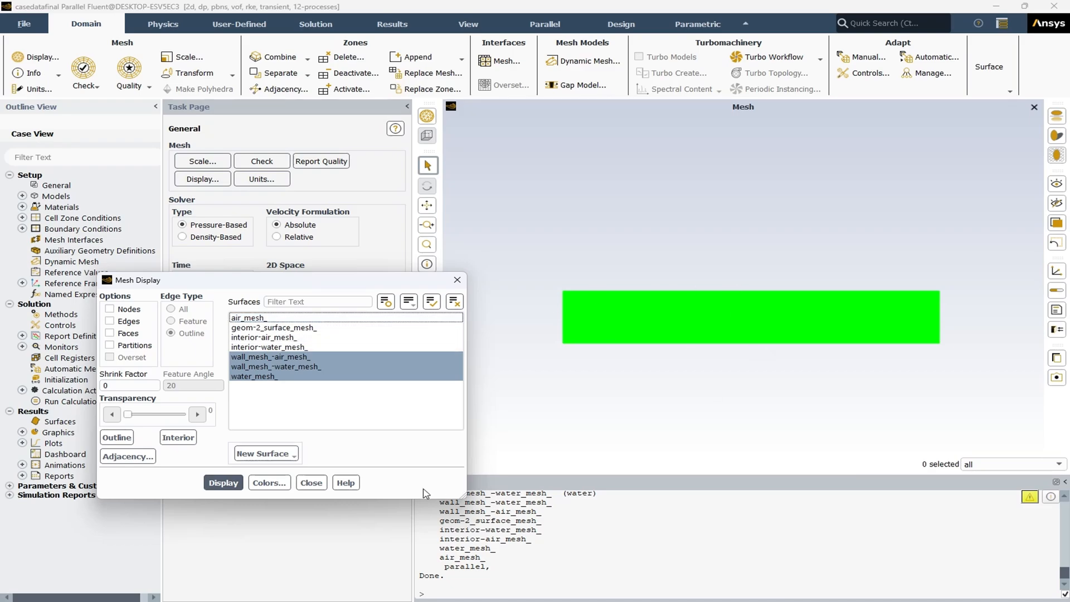
{"action": "left_click", "coordinate": [223, 482]}
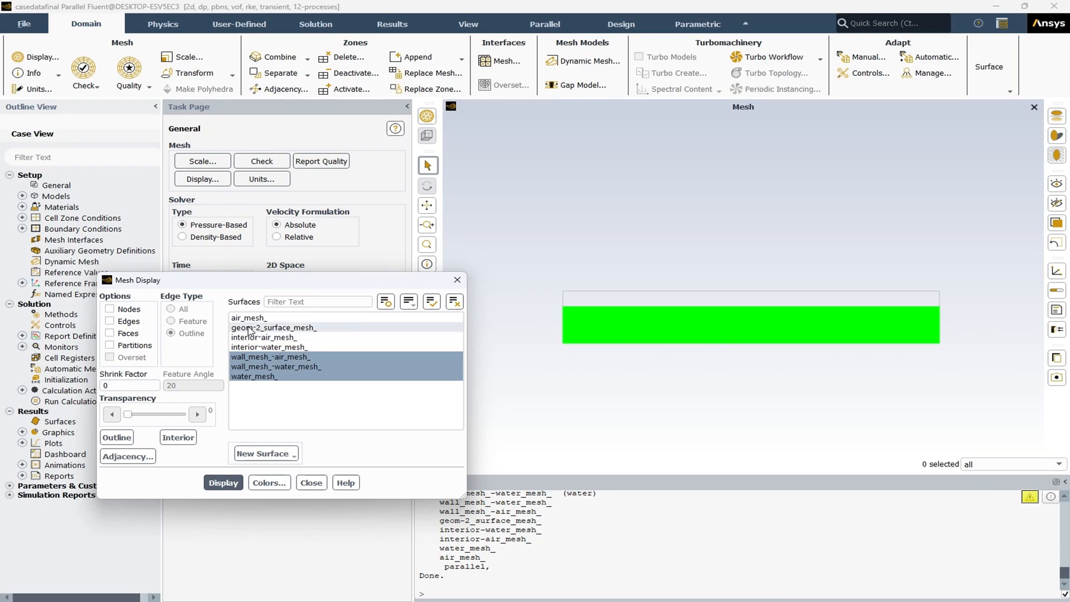
{"action": "left_click", "coordinate": [262, 318]}
{"action": "left_click", "coordinate": [222, 483]}
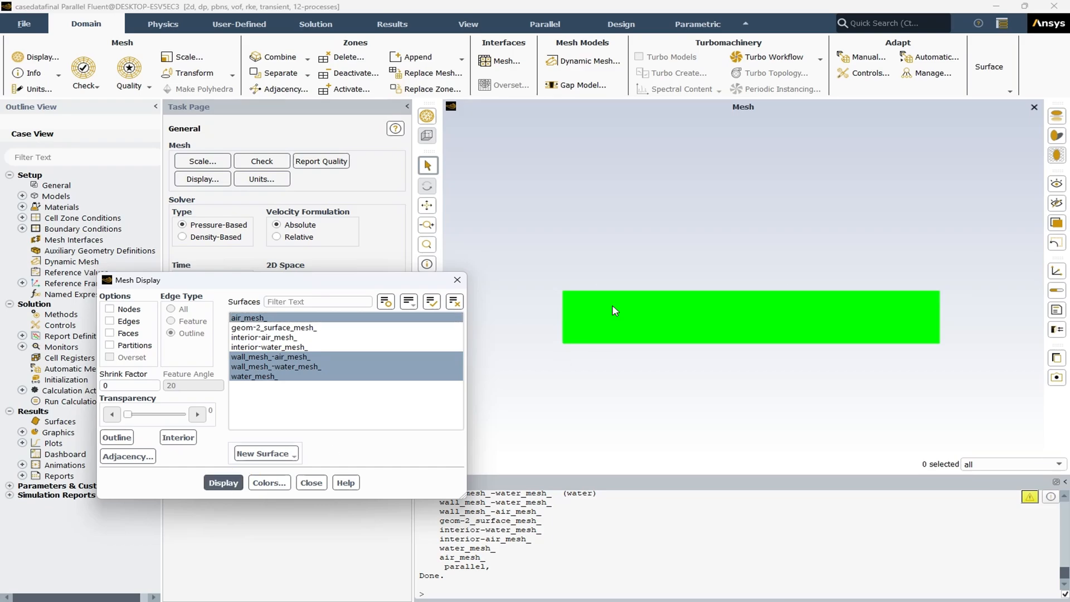
Remove water_mesh_ from the mesh display and examine the air region's cells up close near its upper corner.
{"action": "left_click", "coordinate": [273, 376]}
{"action": "left_click", "coordinate": [226, 483]}
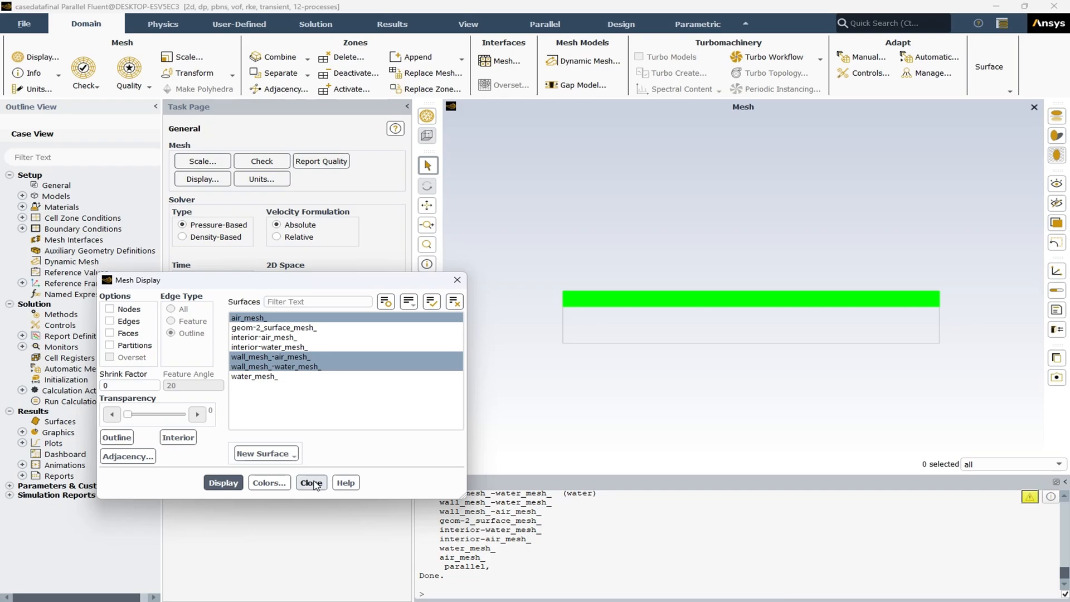
{"action": "scroll", "coordinate": [559, 306], "scroll_direction": "up", "scroll_amount": 4}
{"action": "scroll", "coordinate": [559, 249], "scroll_direction": "up", "scroll_amount": 5}
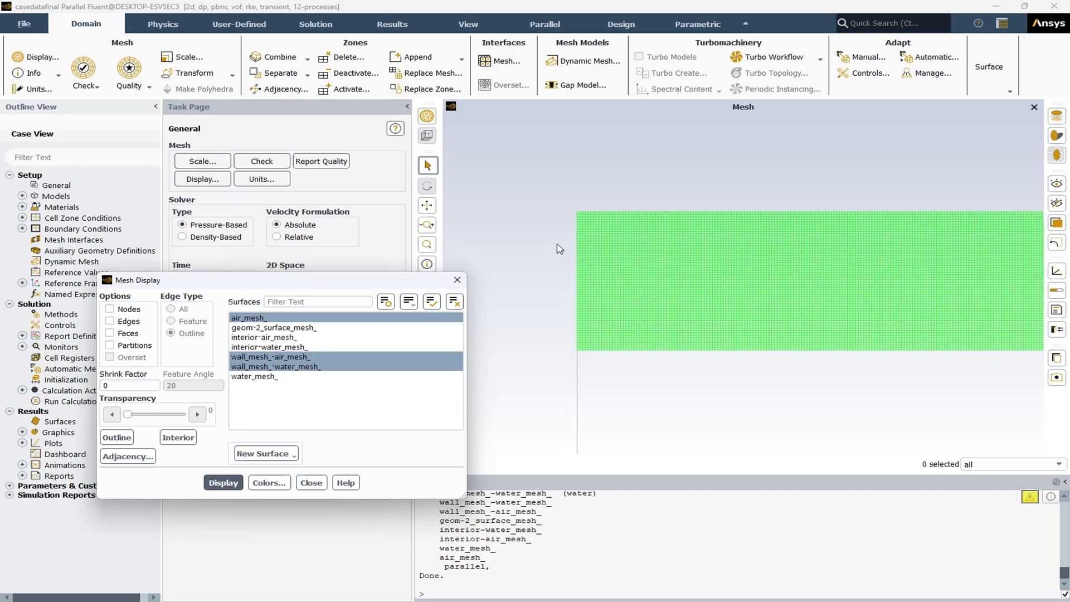
{"action": "scroll", "coordinate": [600, 166], "scroll_direction": "up", "scroll_amount": 1}
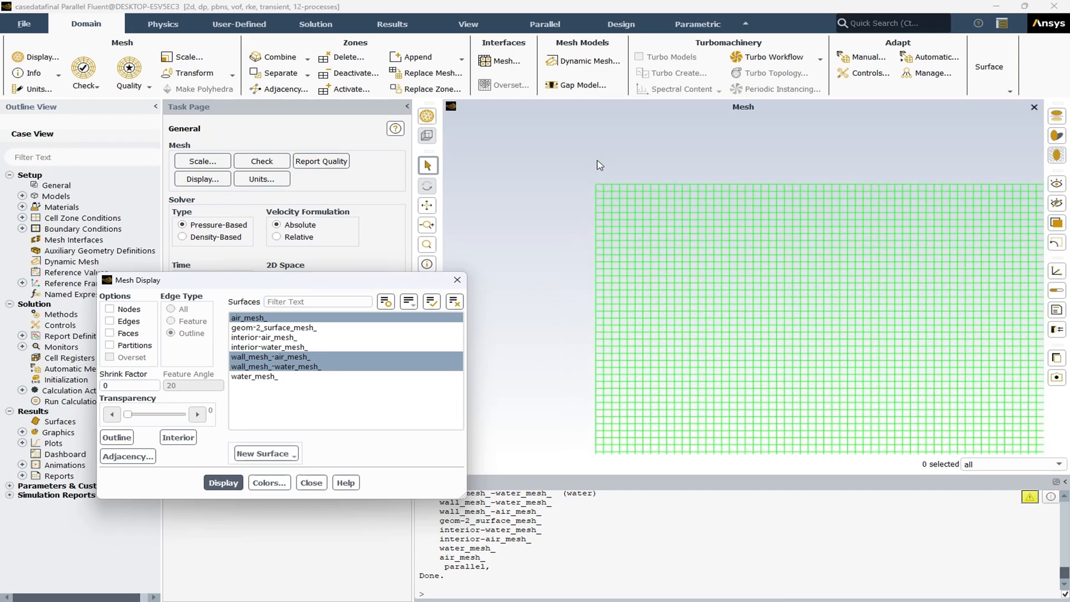
{"action": "scroll", "coordinate": [590, 203], "scroll_direction": "up", "scroll_amount": 2}
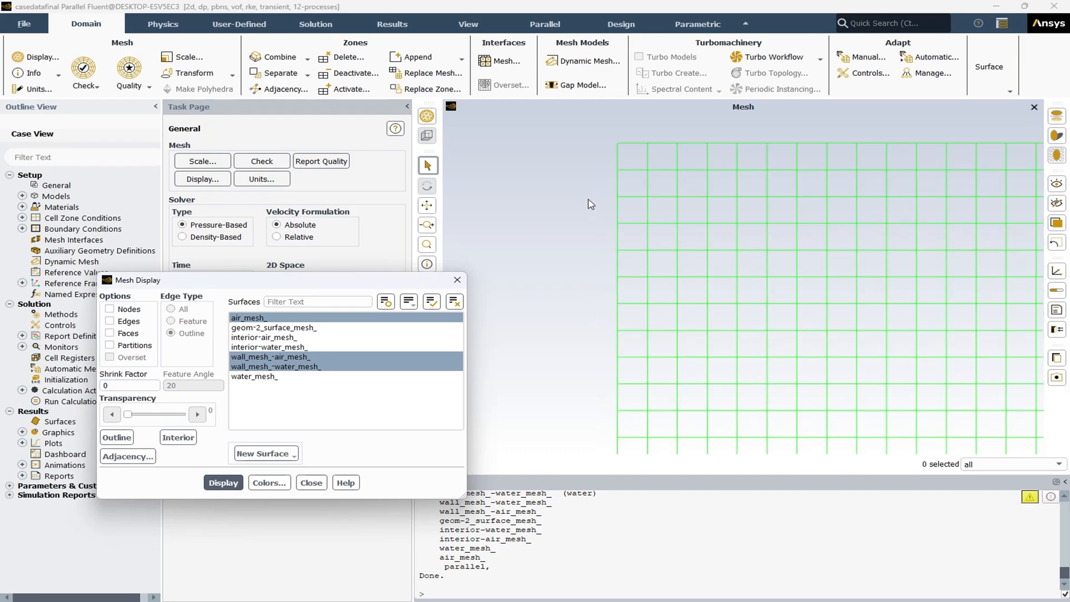
Close the mesh display settings, run a mesh check and read its volume and face area statistics.
{"action": "scroll", "coordinate": [590, 203], "scroll_direction": "down", "scroll_amount": 6}
{"action": "scroll", "coordinate": [590, 203], "scroll_direction": "down", "scroll_amount": 5}
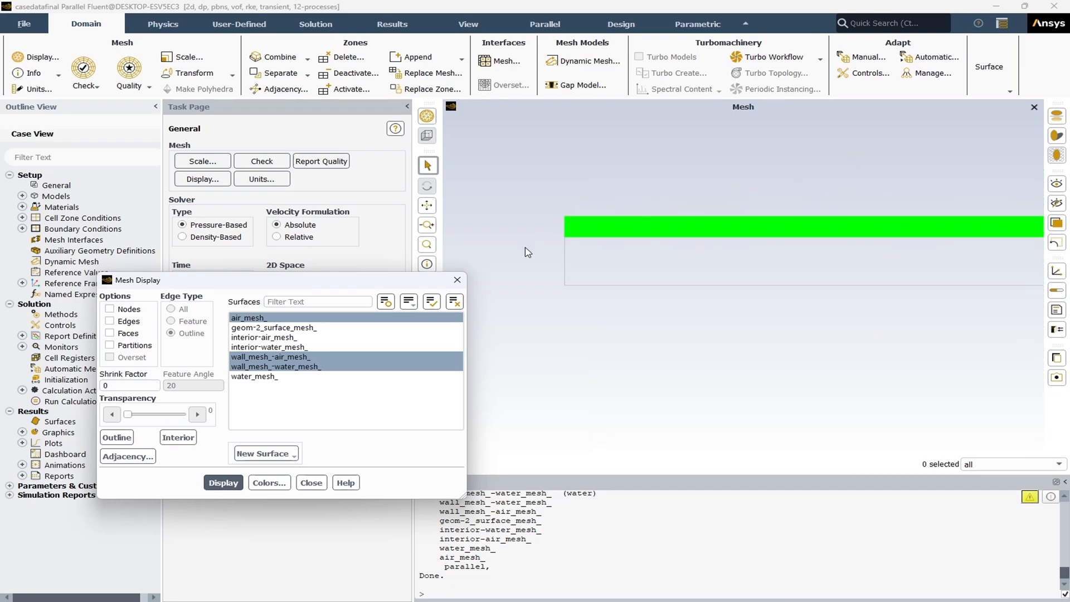
{"action": "left_click", "coordinate": [314, 483]}
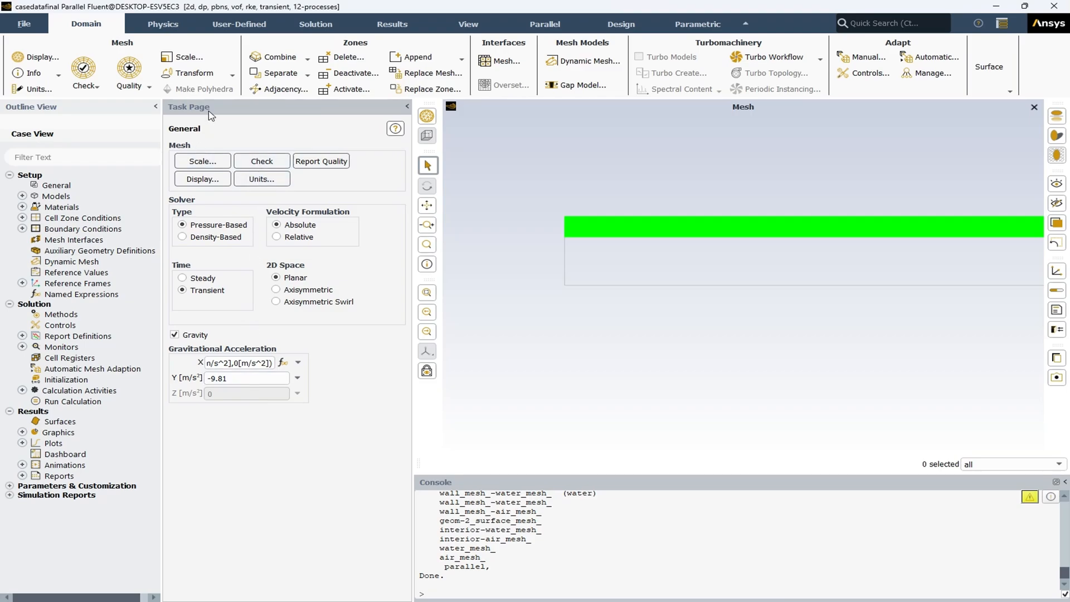
{"action": "left_click", "coordinate": [242, 162]}
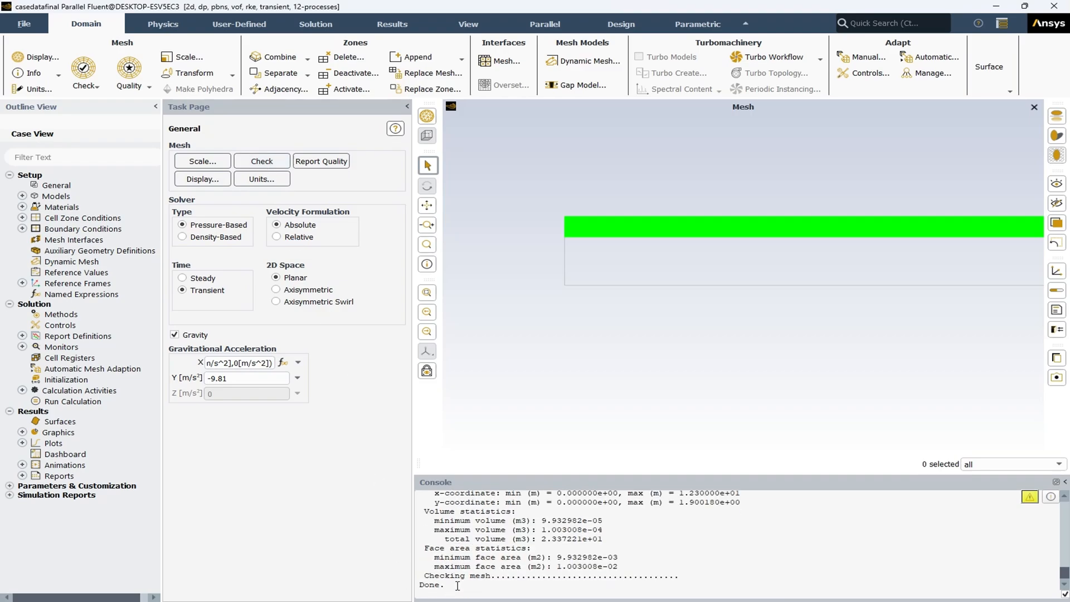
{"action": "left_click_drag", "start_coordinate": [457, 585], "coordinate": [424, 587]}
{"action": "left_click", "coordinate": [440, 588]}
{"action": "left_click_drag", "start_coordinate": [618, 521], "coordinate": [526, 521]}
{"action": "left_click", "coordinate": [524, 522]}
Report the mesh quality and the mesh size, and read the number of cells.
{"action": "left_click", "coordinate": [322, 161]}
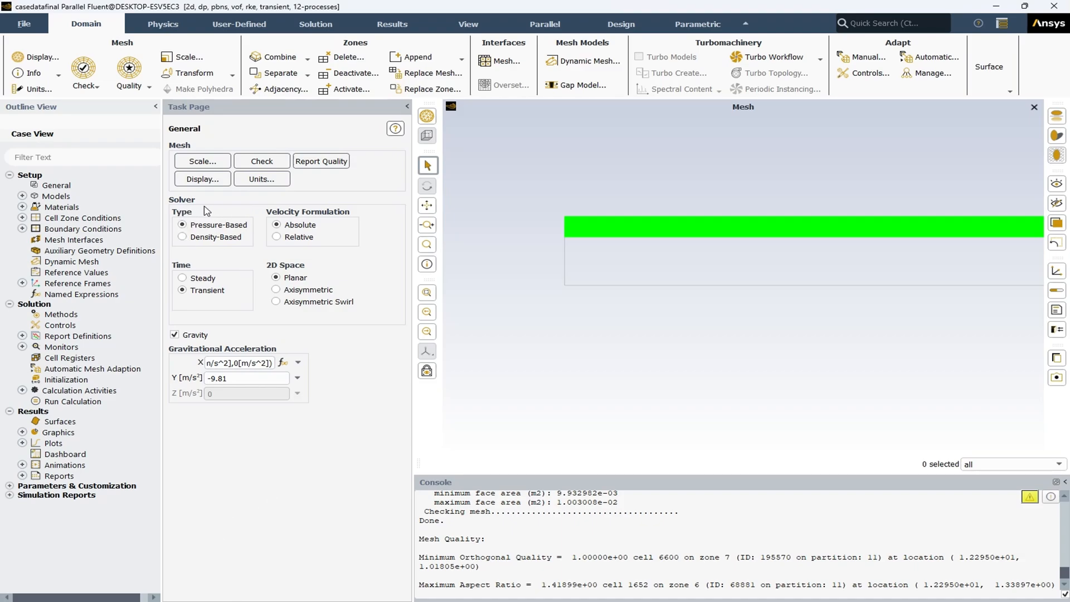
{"action": "left_click", "coordinate": [33, 74]}
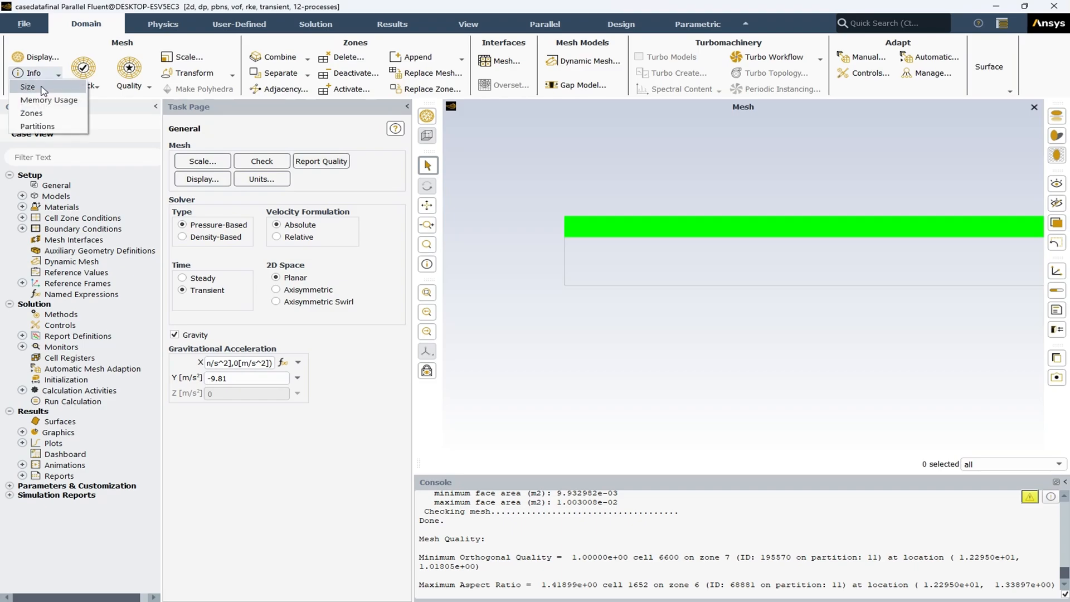
{"action": "left_click", "coordinate": [31, 87]}
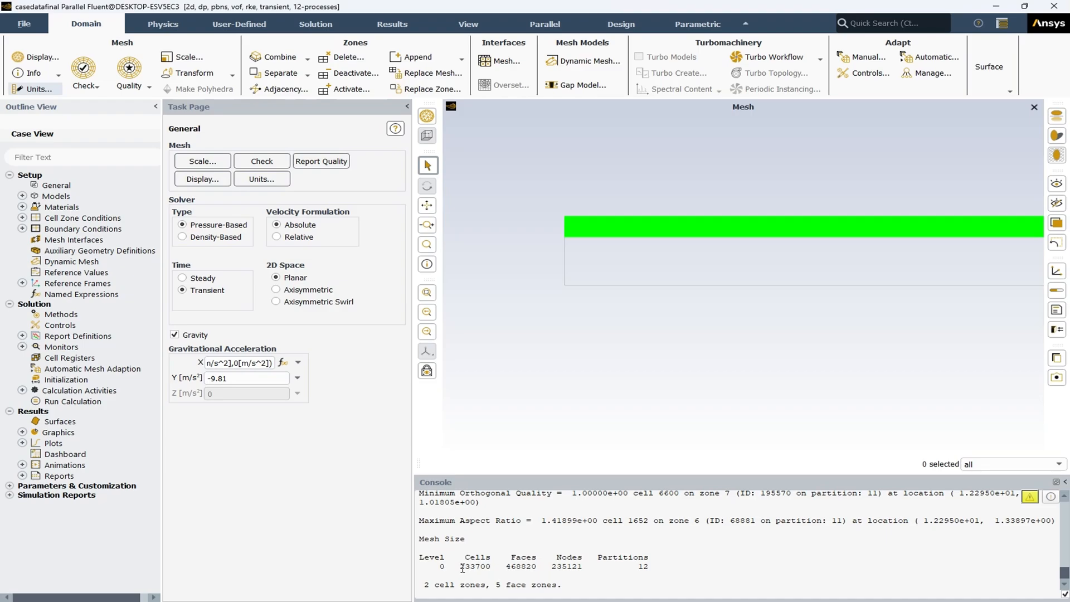
{"action": "double_click", "coordinate": [479, 566]}
{"action": "left_click", "coordinate": [331, 564]}
{"action": "scroll", "coordinate": [545, 361], "scroll_direction": "down", "scroll_amount": 2}
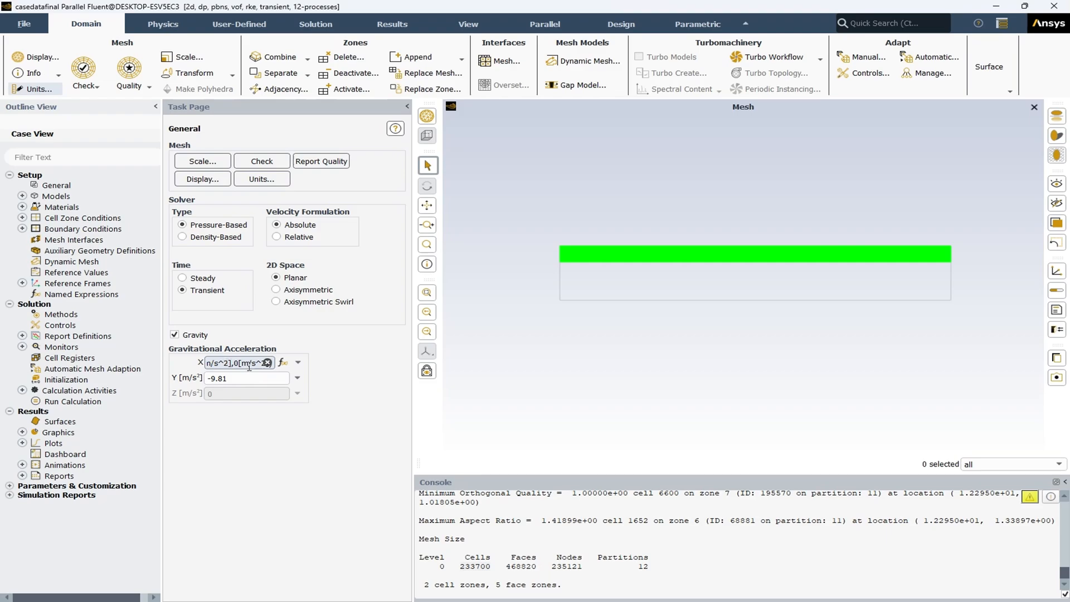
Open the expression of the X gravitational acceleration for review and look through the available function categories.
{"action": "left_click", "coordinate": [298, 363]}
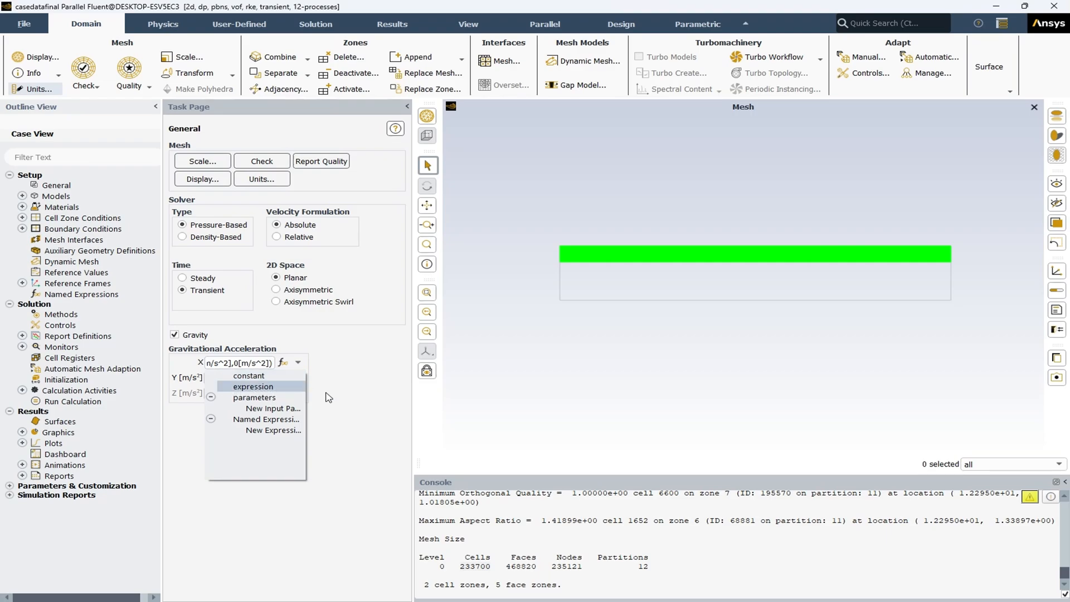
{"action": "left_click", "coordinate": [375, 454]}
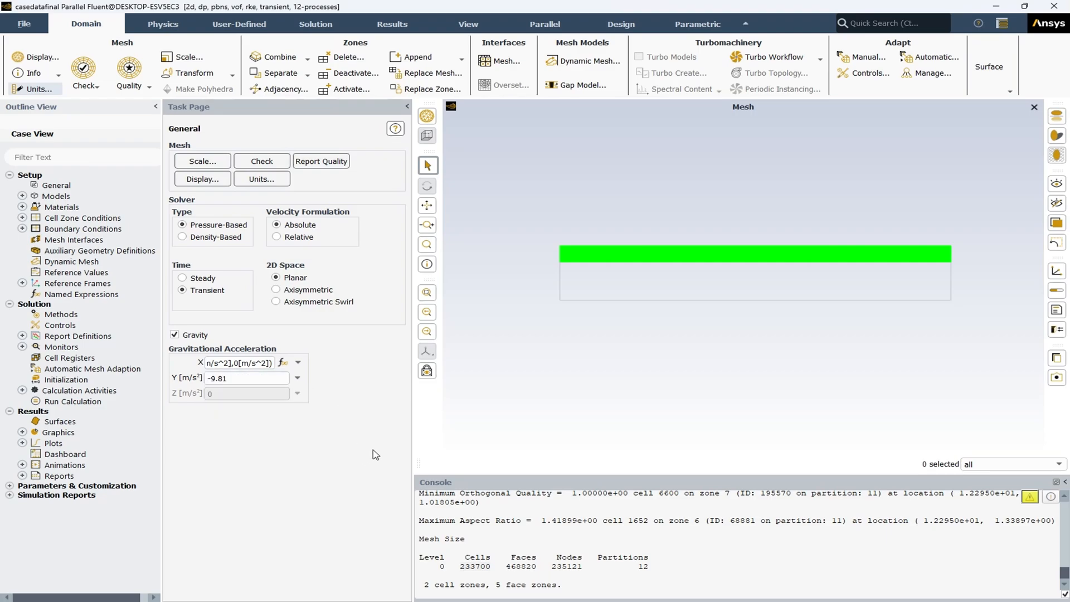
{"action": "left_click", "coordinate": [283, 365]}
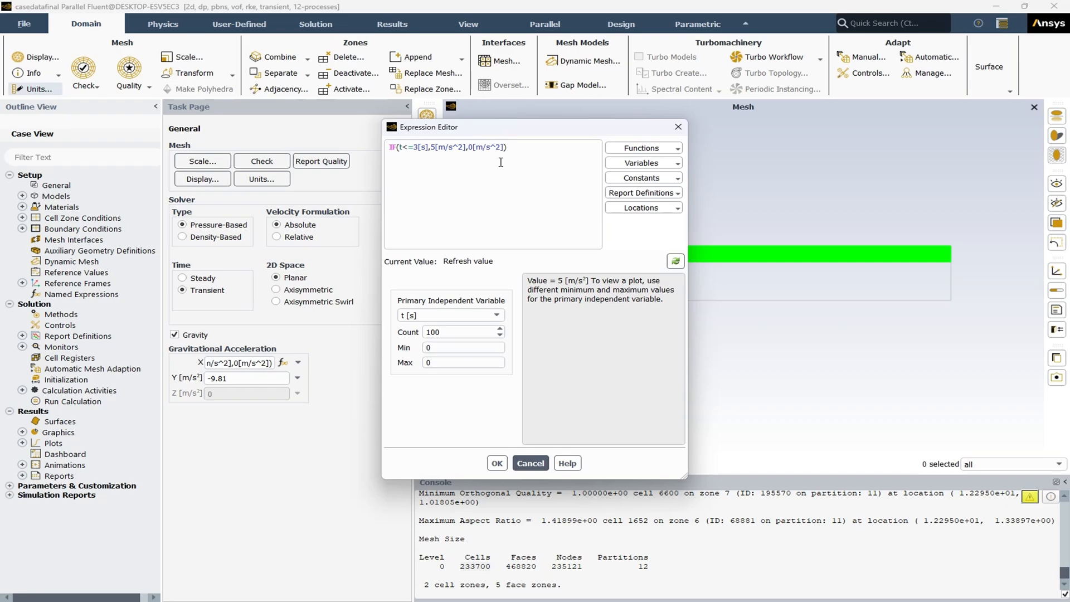
{"action": "left_click", "coordinate": [655, 151]}
{"action": "mouse_move", "coordinate": [660, 195]}
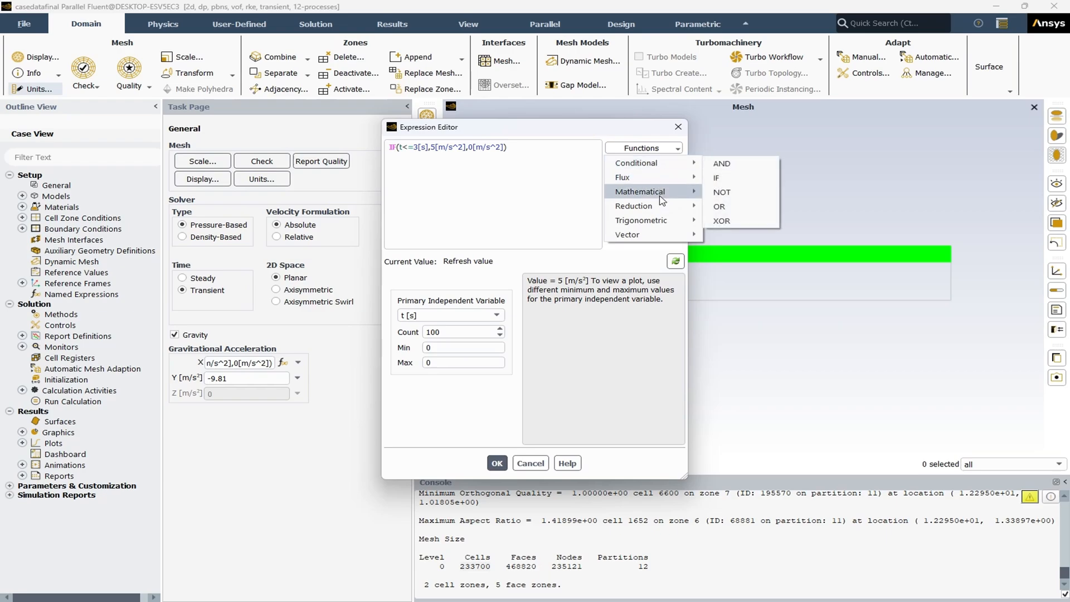
{"action": "left_click", "coordinate": [594, 178]}
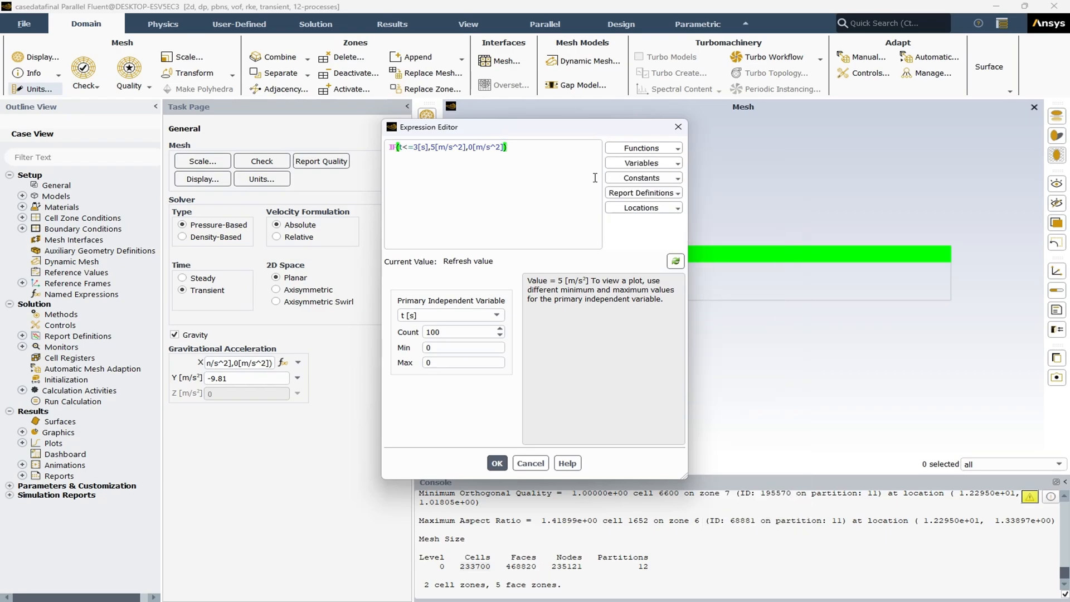
Look through the variables and constants available for the X gravity expression.
{"action": "left_click", "coordinate": [643, 164]}
{"action": "mouse_move", "coordinate": [644, 184]}
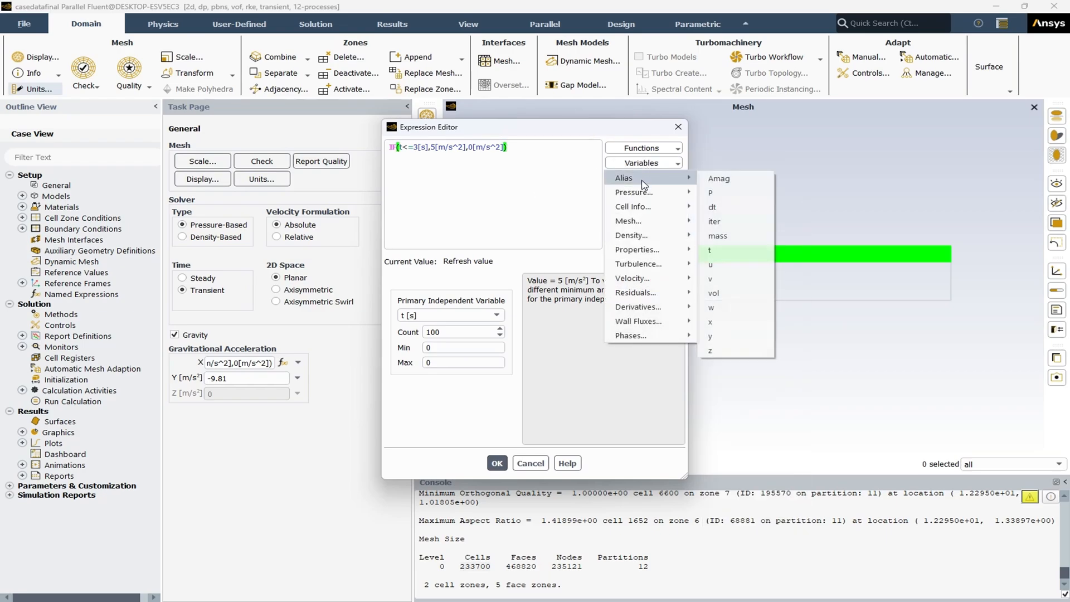
{"action": "mouse_move", "coordinate": [644, 240]}
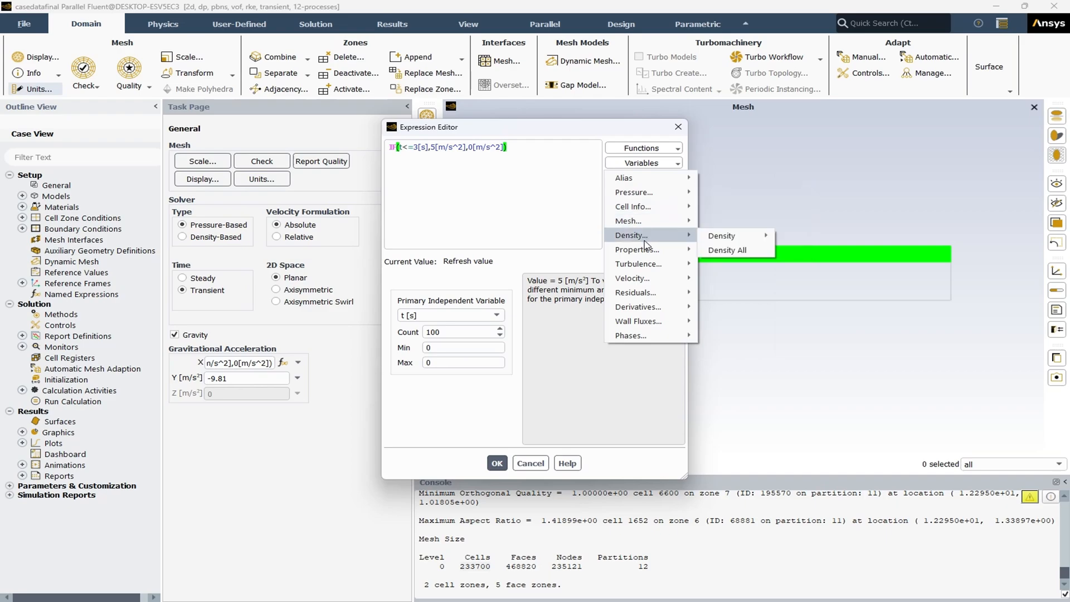
{"action": "left_click", "coordinate": [545, 228]}
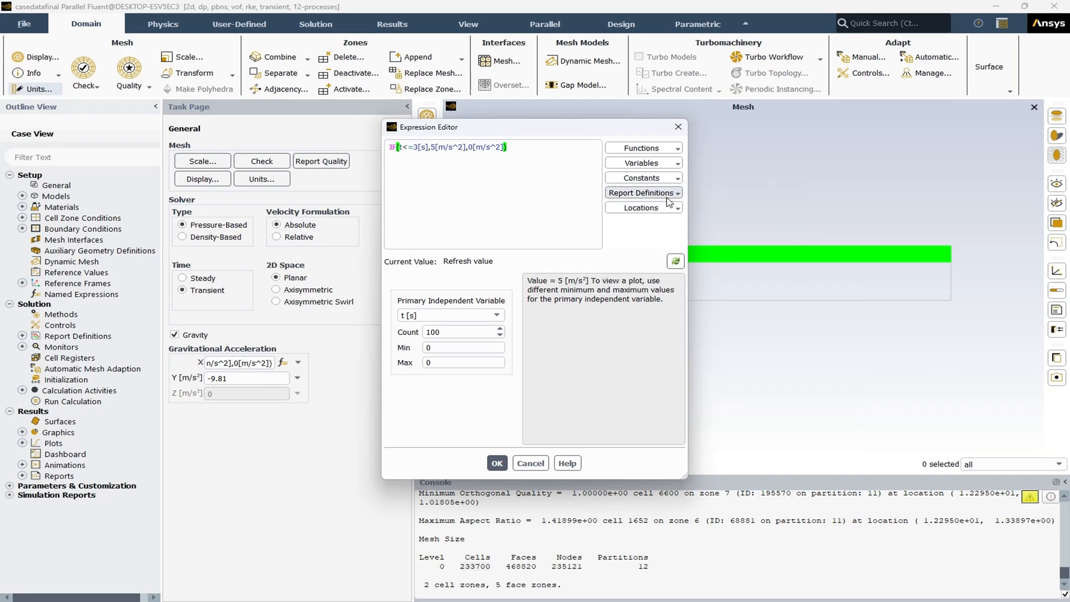
{"action": "left_click", "coordinate": [665, 180]}
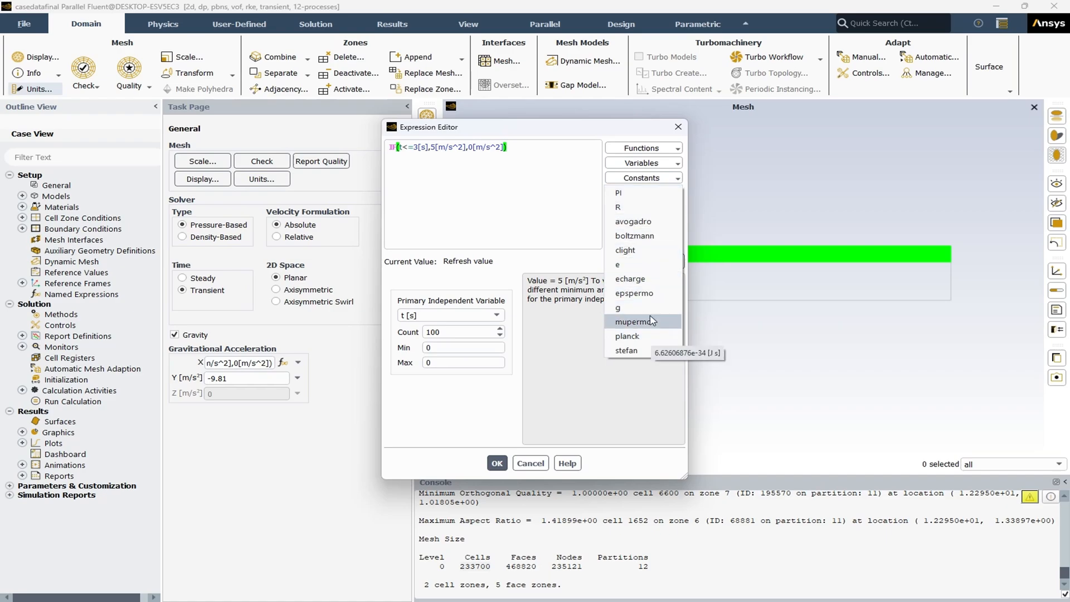
{"action": "left_click", "coordinate": [563, 186]}
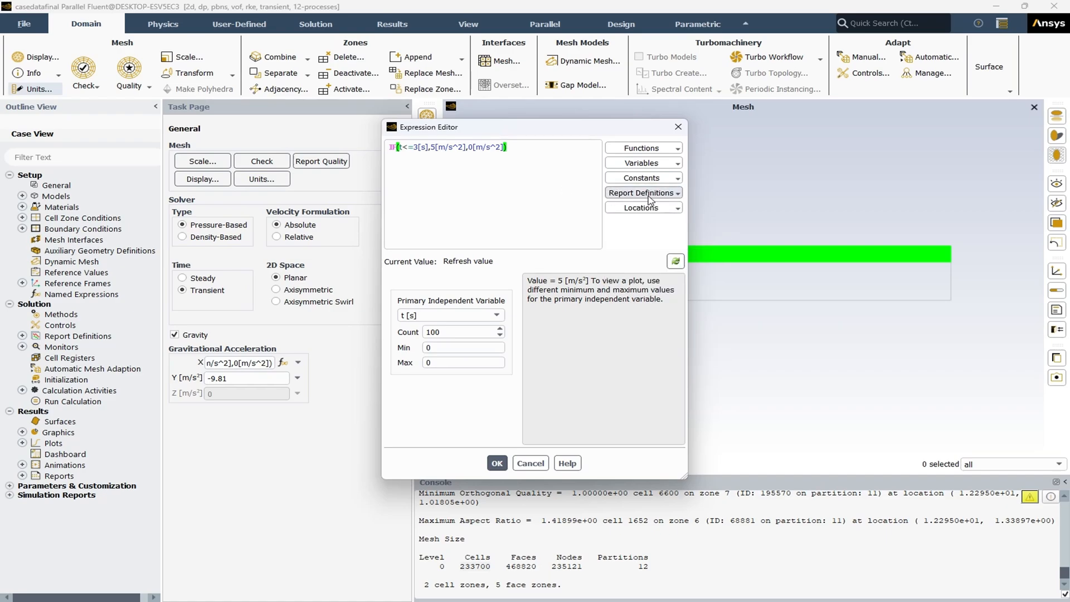
View the report definitions and locations available for the expression, and leave the Expression Editor without changes.
{"action": "left_click", "coordinate": [638, 194]}
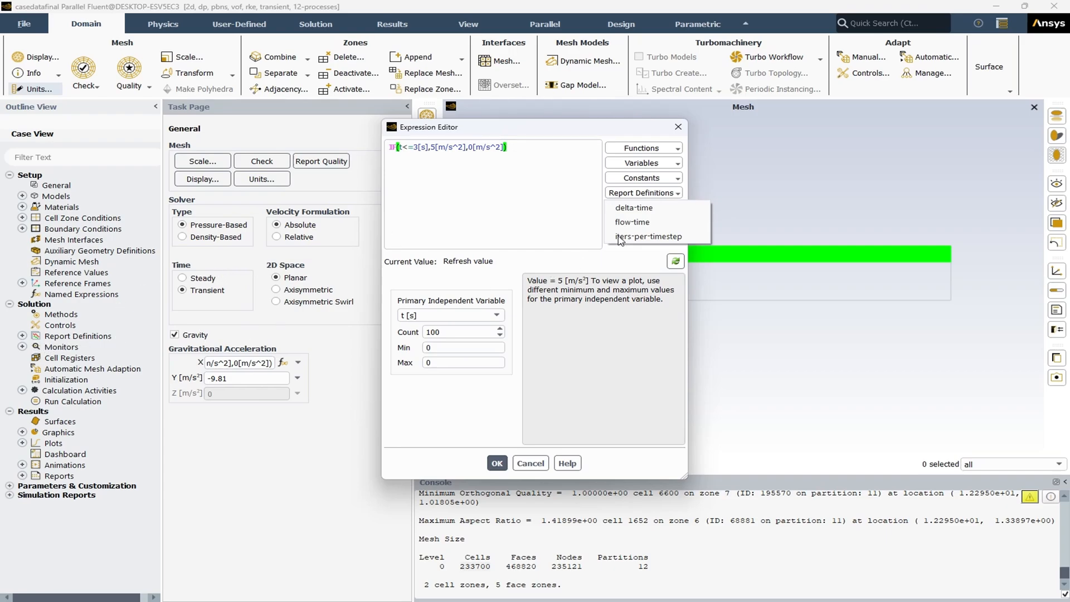
{"action": "left_click", "coordinate": [574, 191]}
{"action": "left_click", "coordinate": [620, 210]}
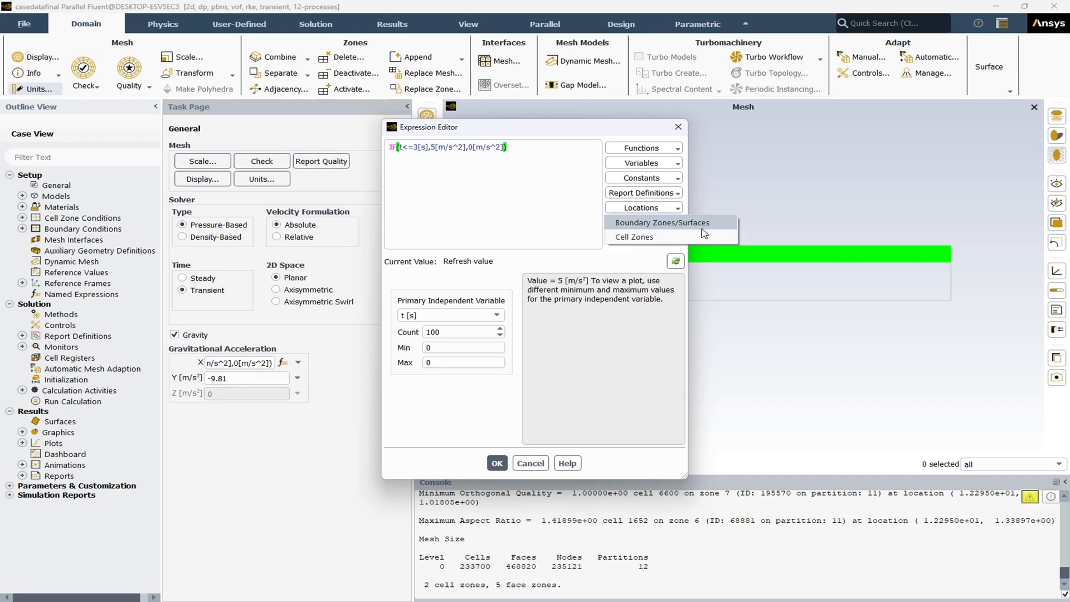
{"action": "left_click", "coordinate": [522, 211]}
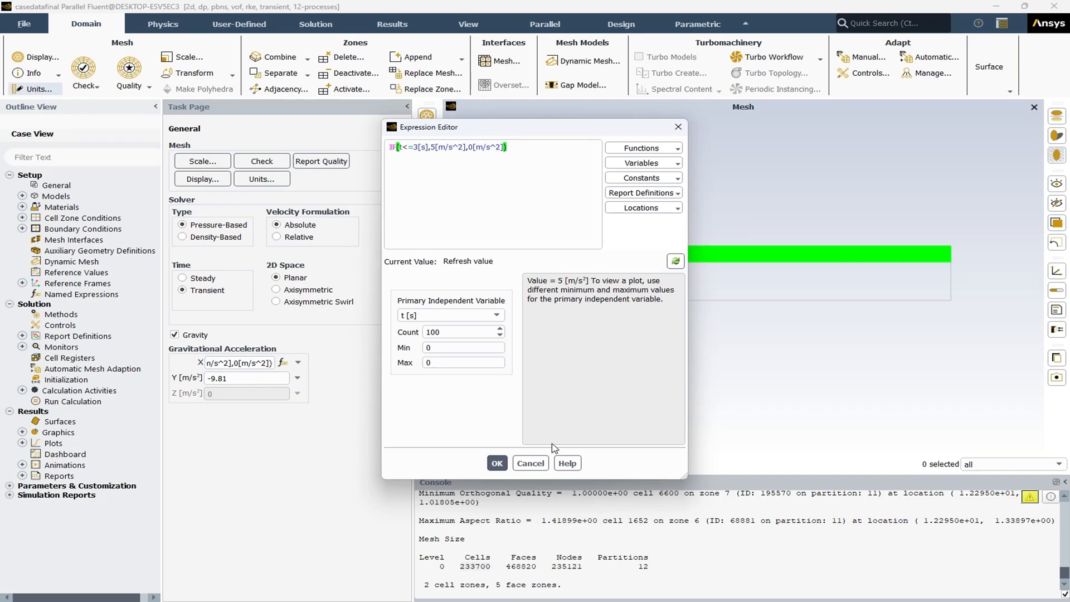
{"action": "left_click", "coordinate": [531, 463]}
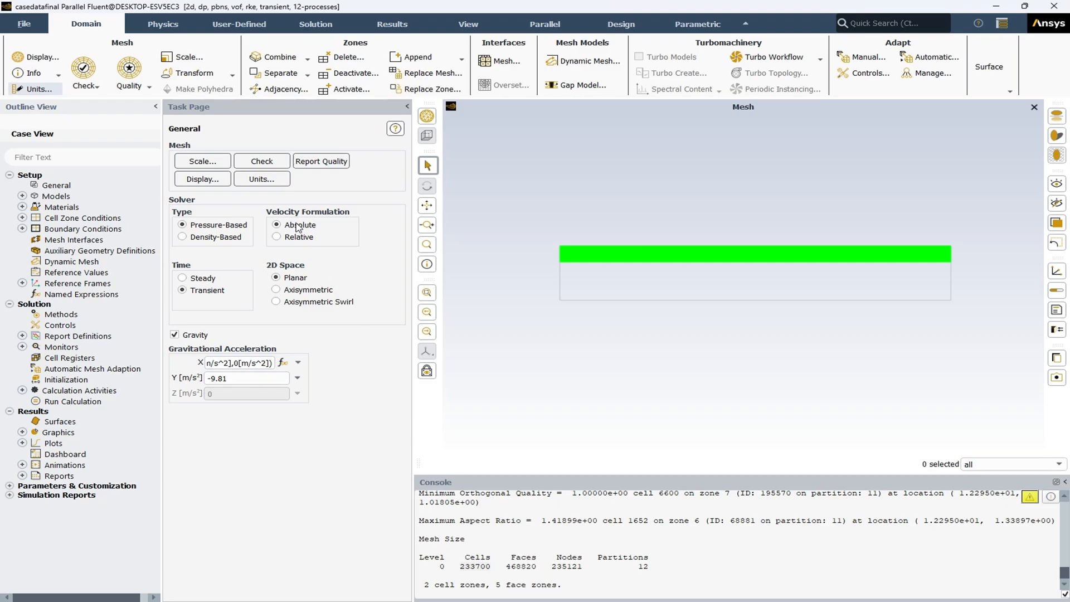
Review the multiphase model's Volume of Fluid settings, its air and water phases, and the interaction between them.
{"action": "double_click", "coordinate": [71, 199]}
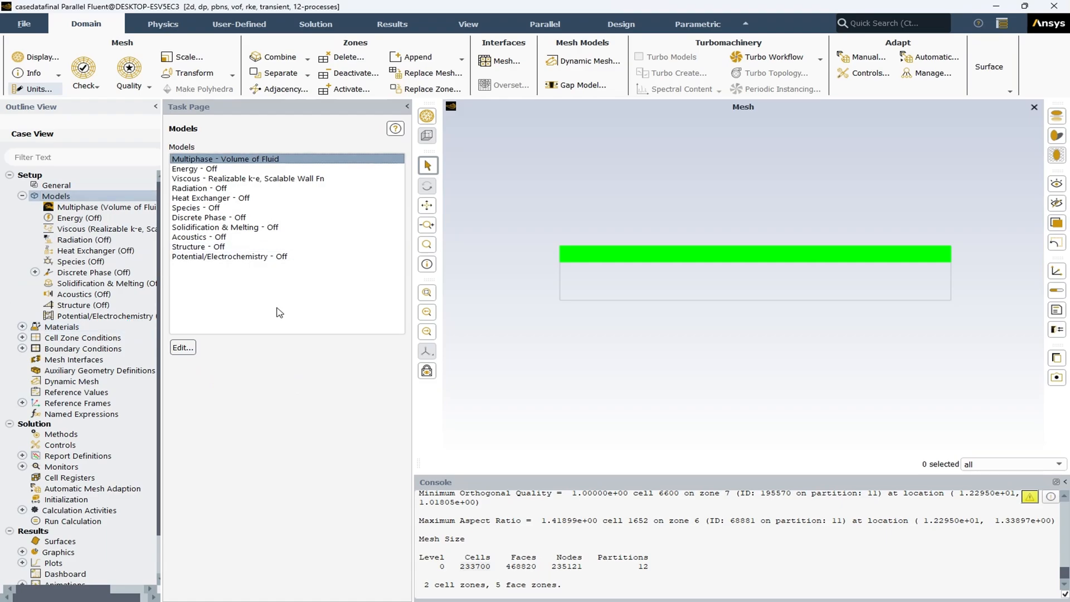
{"action": "double_click", "coordinate": [218, 159]}
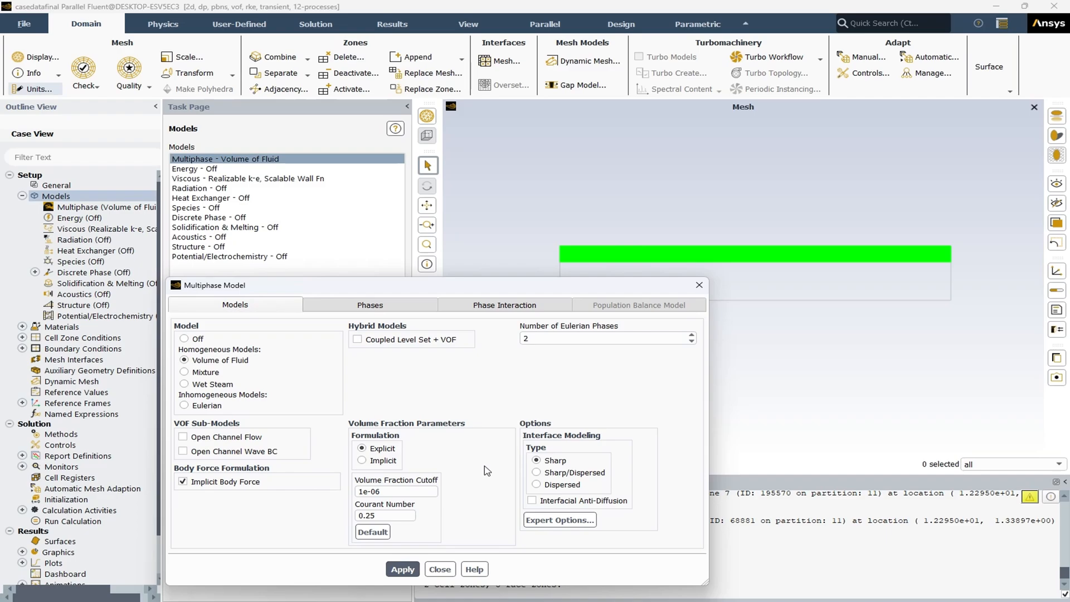
{"action": "left_click", "coordinate": [370, 305]}
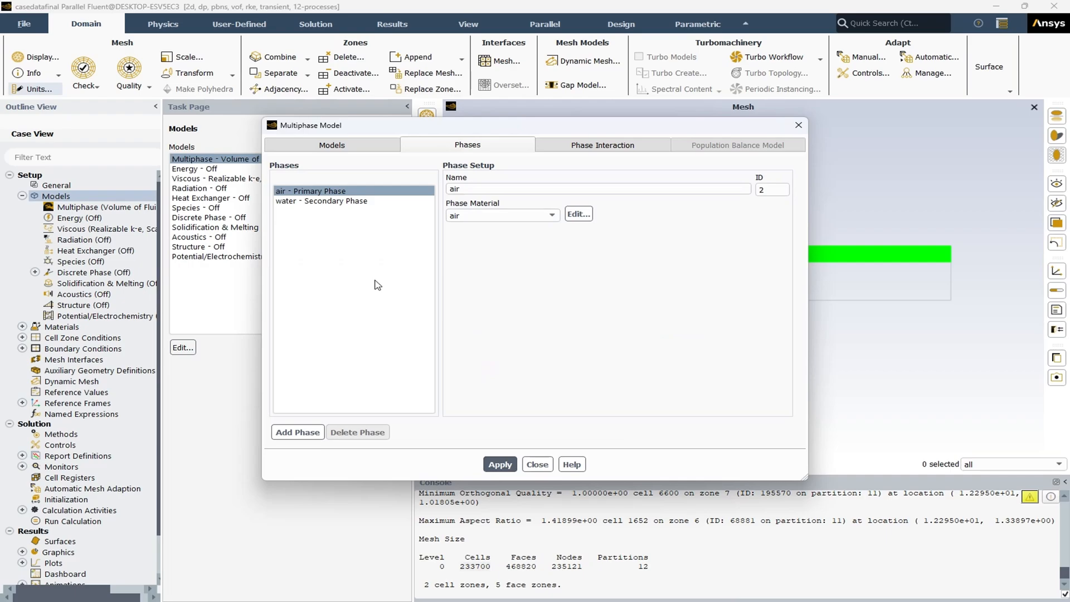
{"action": "left_click", "coordinate": [295, 201]}
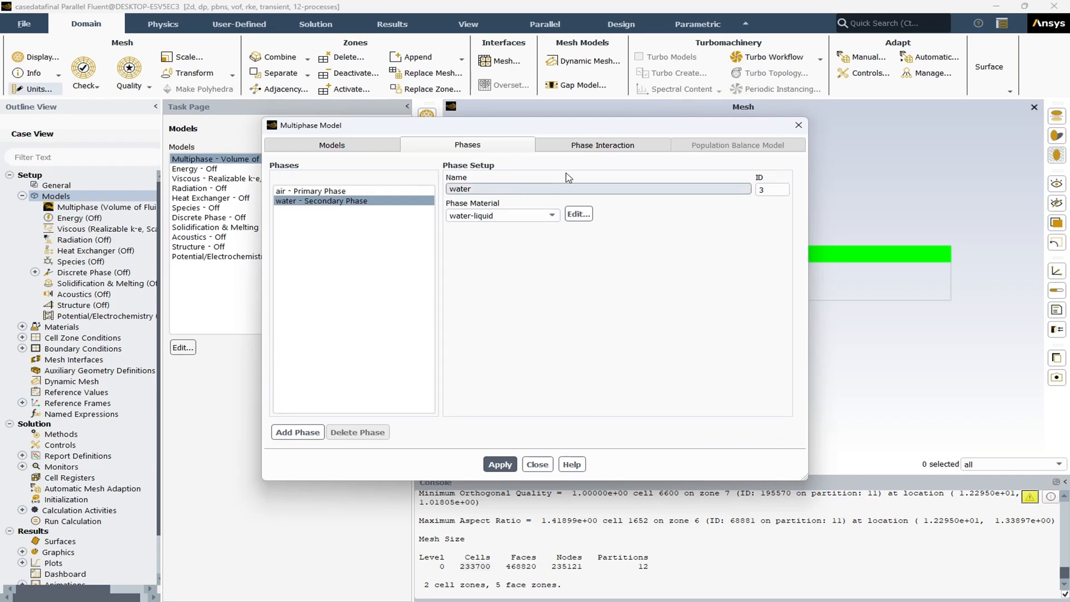
{"action": "left_click", "coordinate": [594, 149]}
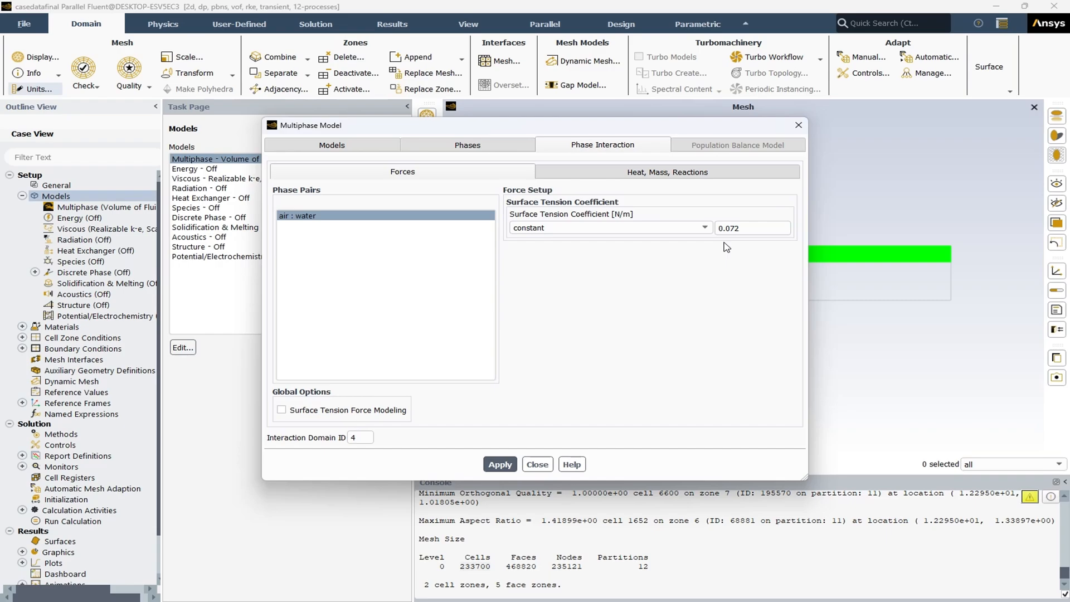
{"action": "left_click", "coordinate": [651, 170]}
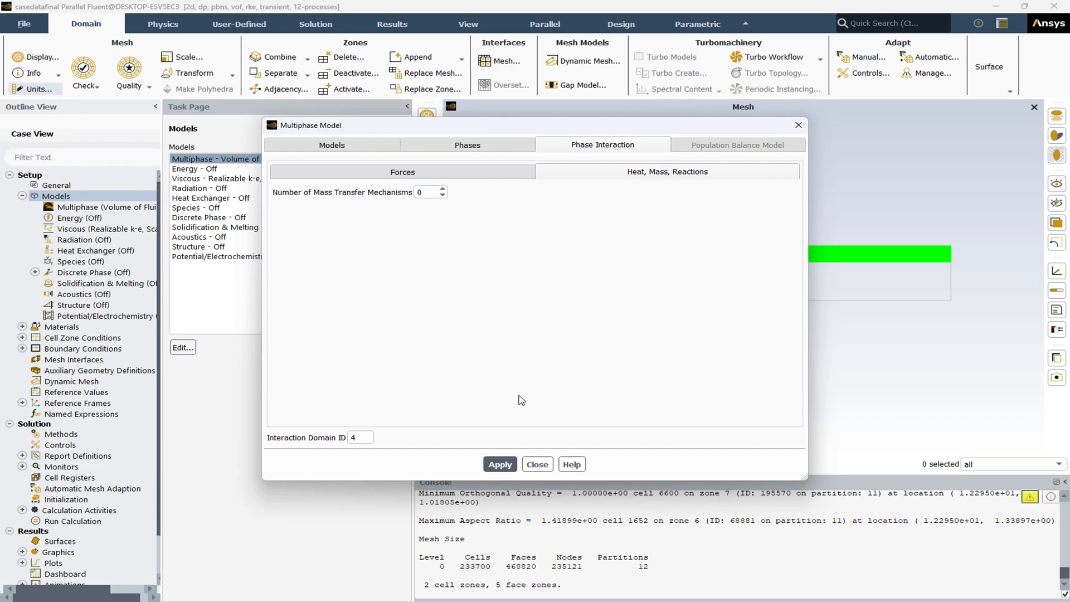
{"action": "left_click", "coordinate": [546, 470]}
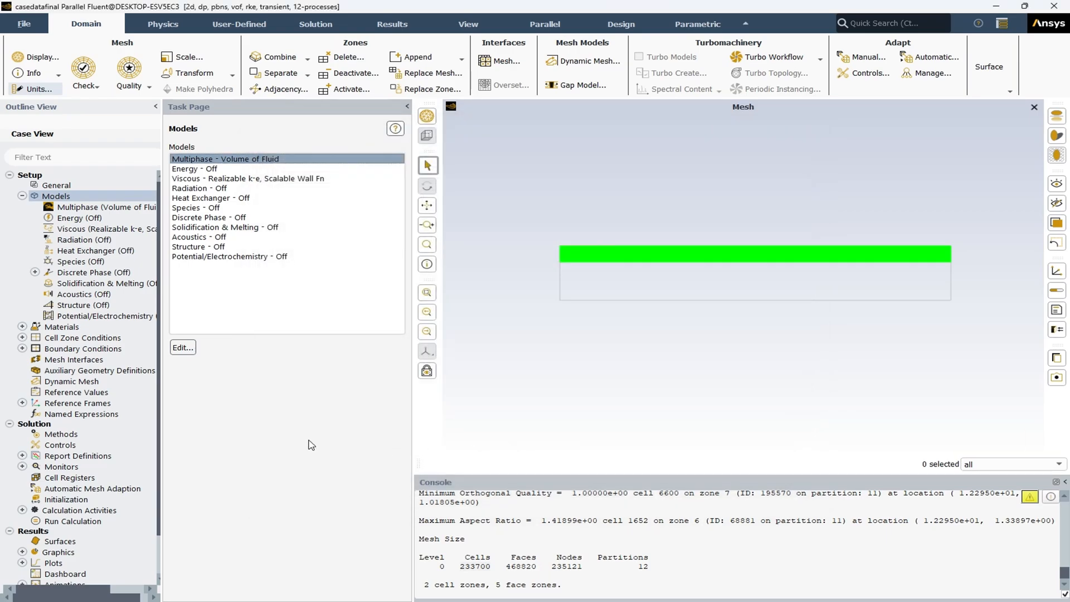
Review the viscous model's turbulence and near-wall treatment settings and accept them as they are.
{"action": "left_click", "coordinate": [286, 256]}
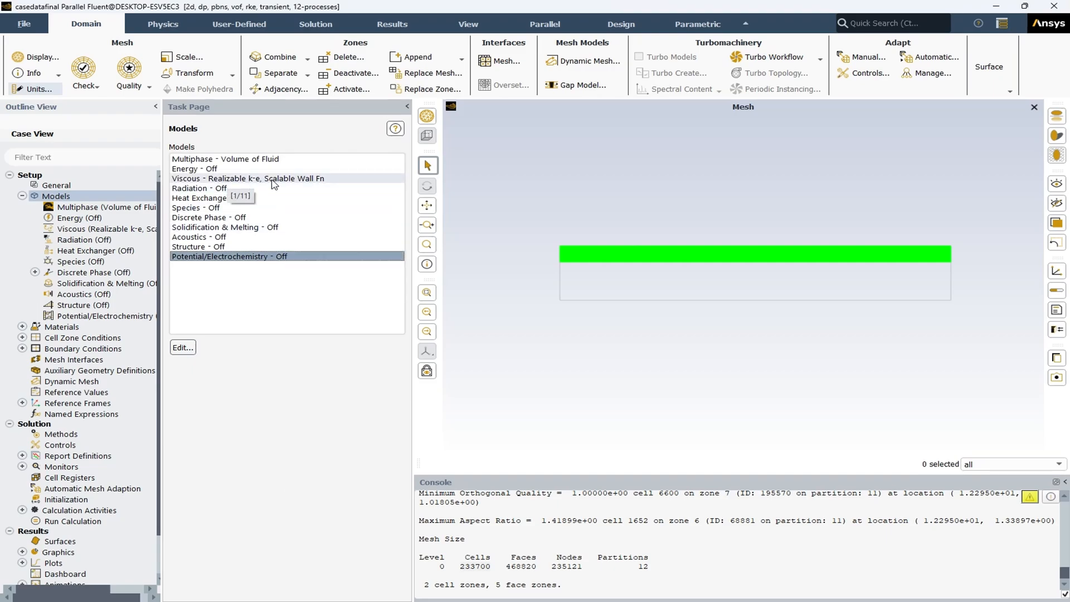
{"action": "left_click", "coordinate": [267, 179]}
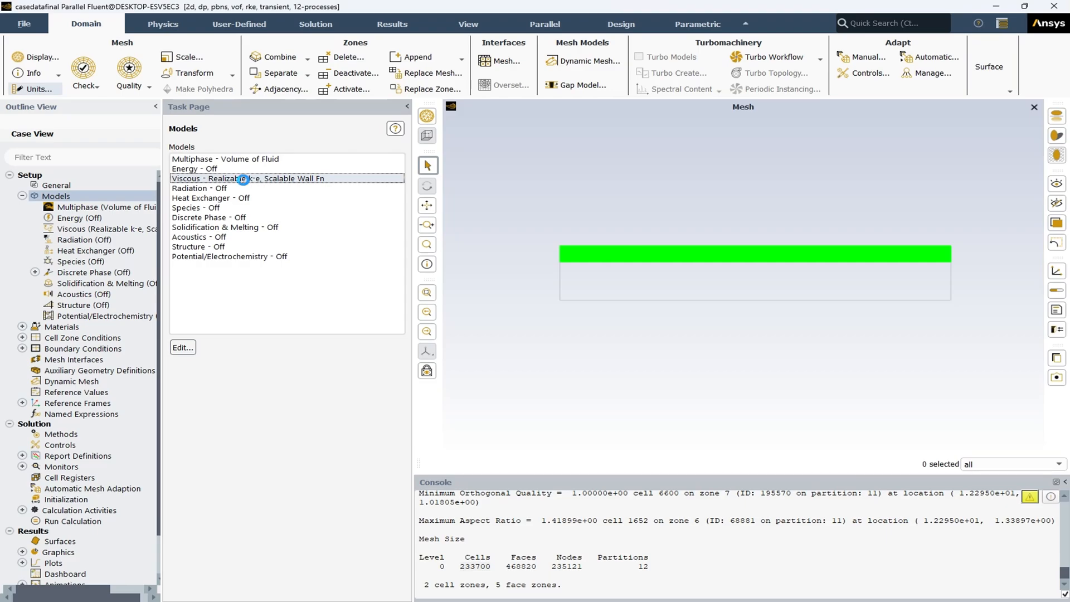
{"action": "double_click", "coordinate": [241, 179]}
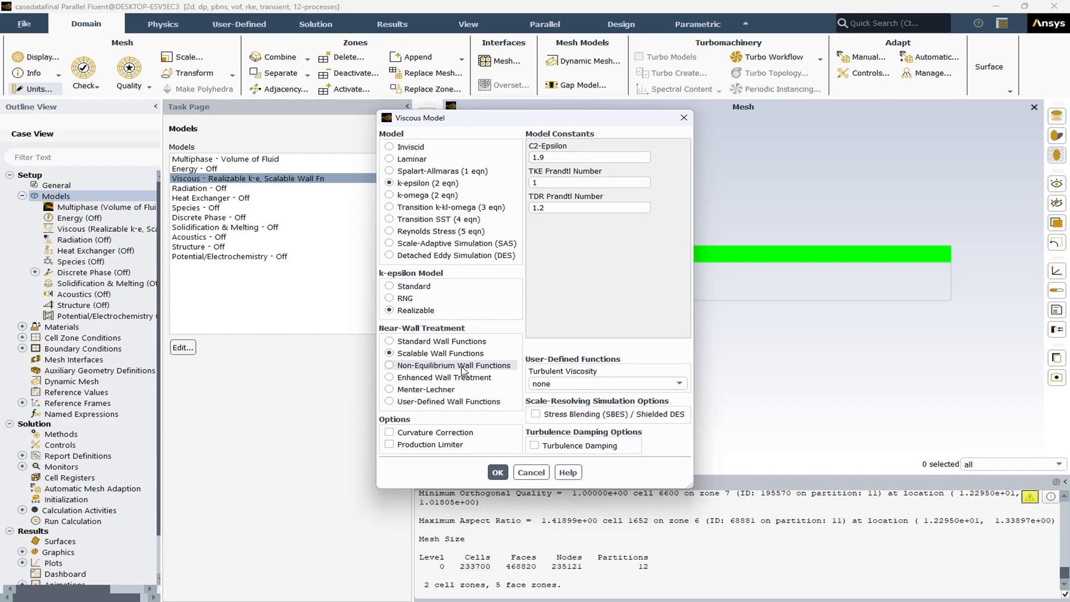
{"action": "left_click", "coordinate": [498, 472]}
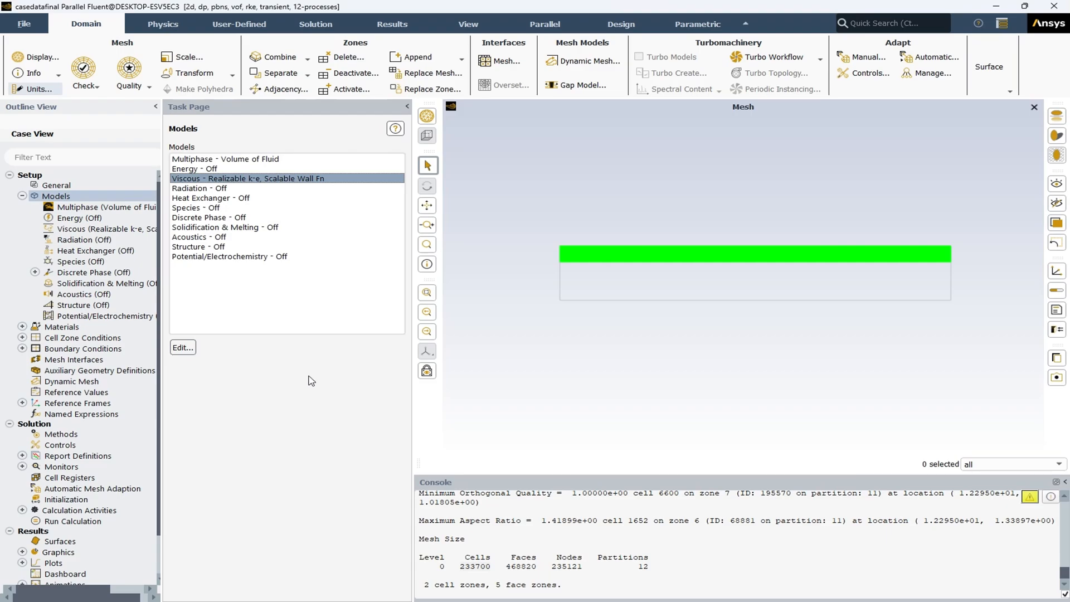
Review the water-liquid fluid material's name, chemical formula, density and viscosity settings.
{"action": "left_click", "coordinate": [22, 196]}
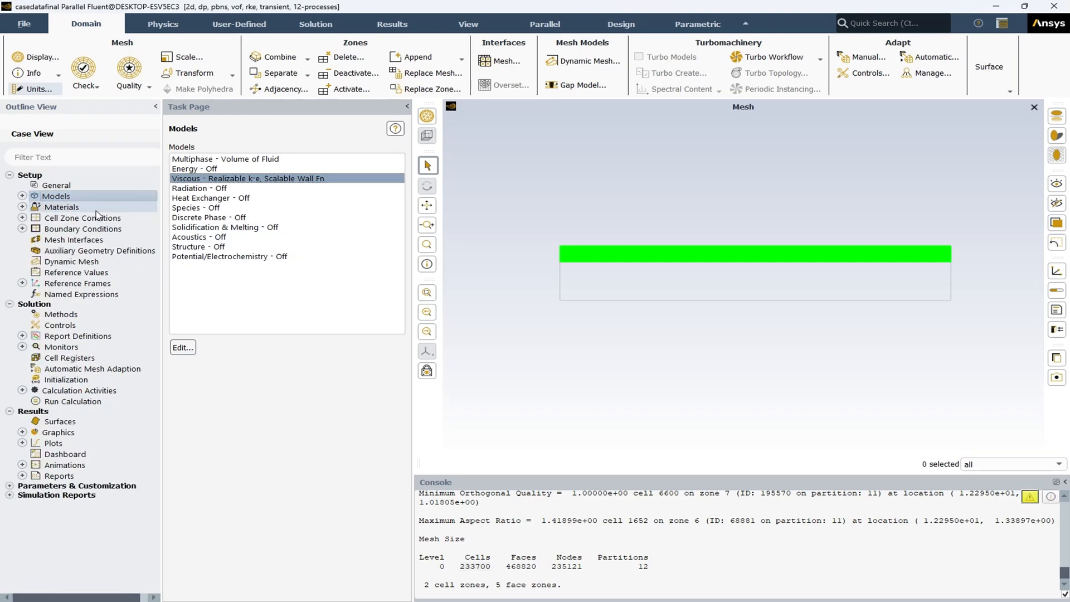
{"action": "left_click", "coordinate": [62, 207]}
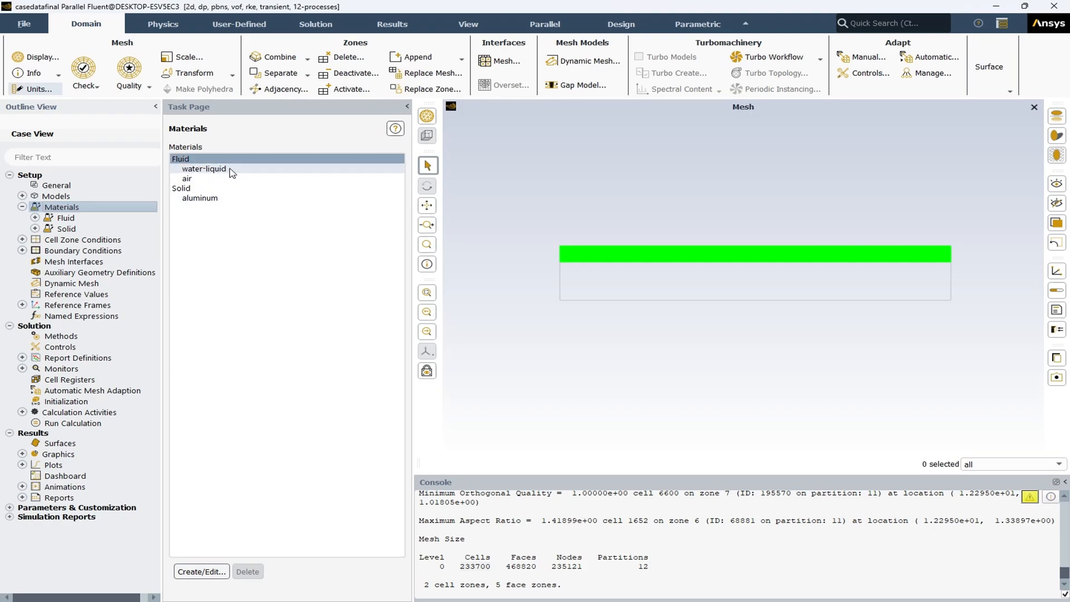
{"action": "left_click", "coordinate": [201, 178]}
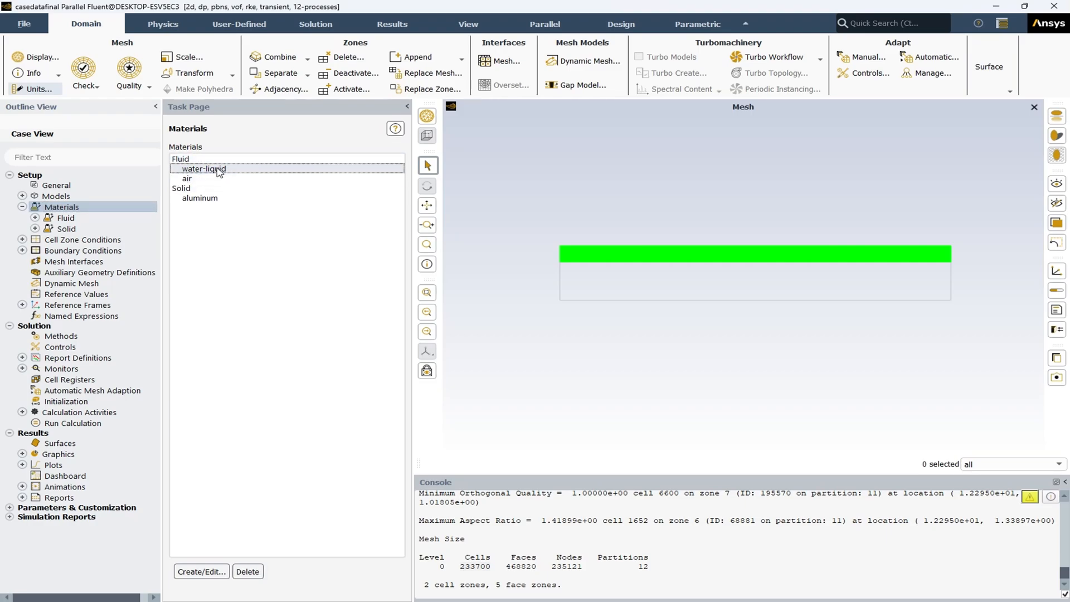
{"action": "left_click", "coordinate": [220, 169]}
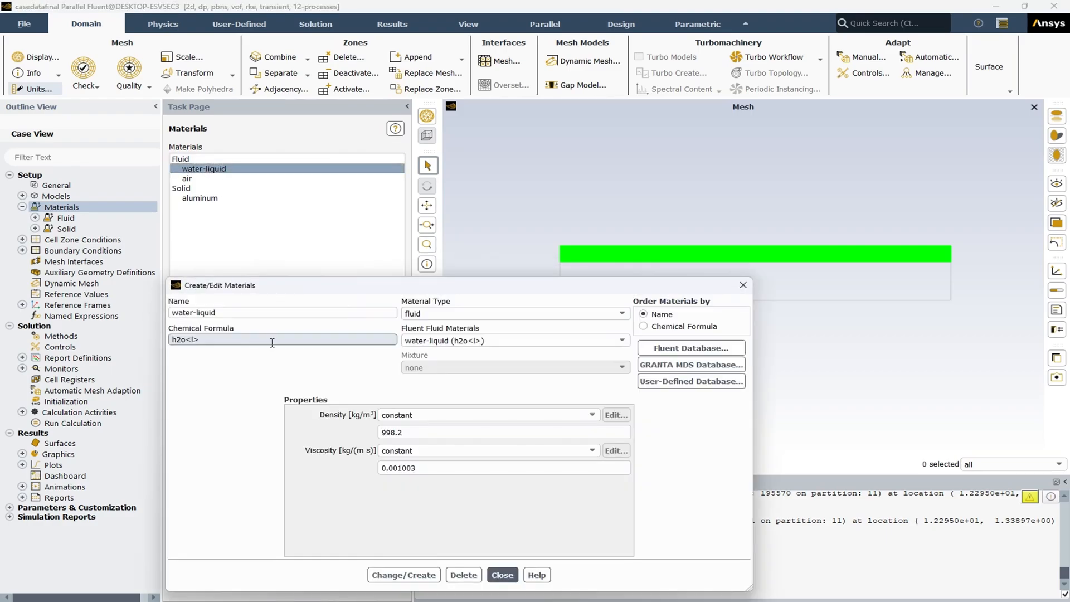
{"action": "left_click_drag", "start_coordinate": [349, 287], "coordinate": [316, 211]}
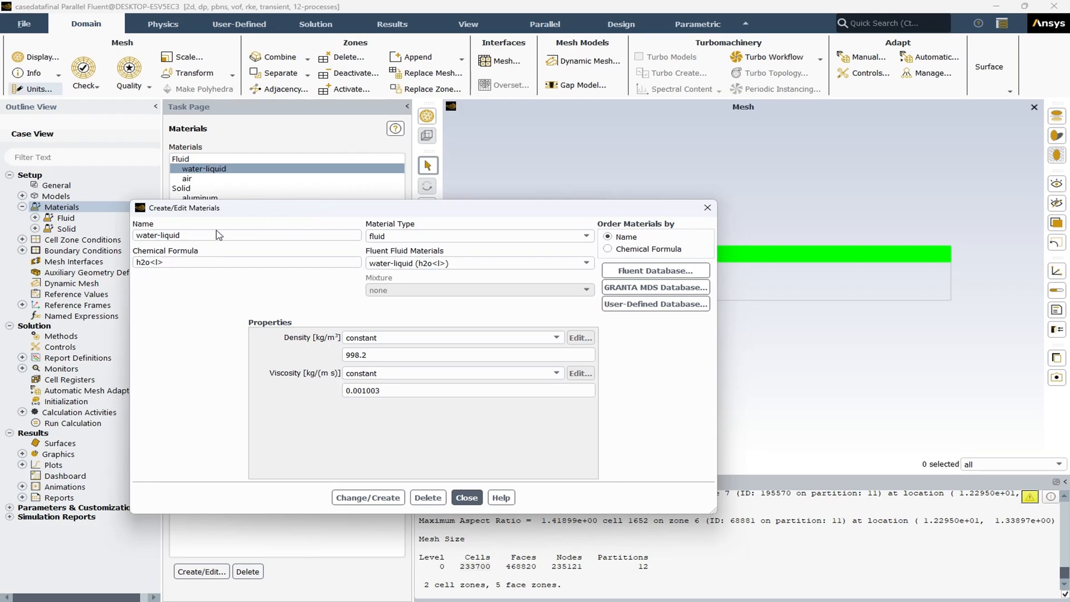
{"action": "left_click_drag", "start_coordinate": [195, 236], "coordinate": [139, 236]}
{"action": "left_click", "coordinate": [139, 235]}
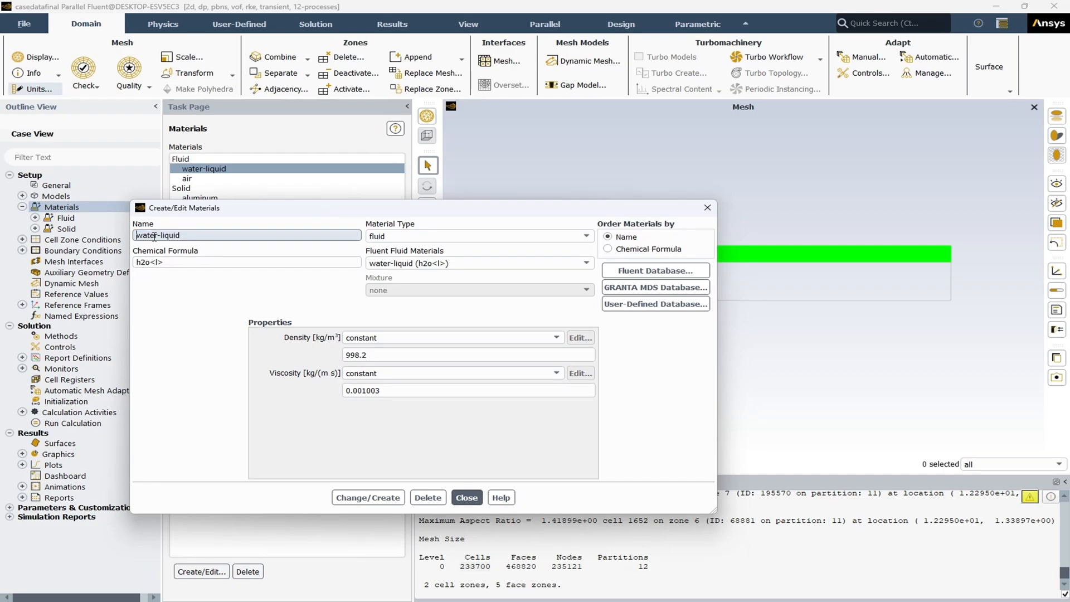
{"action": "left_click", "coordinate": [178, 261]}
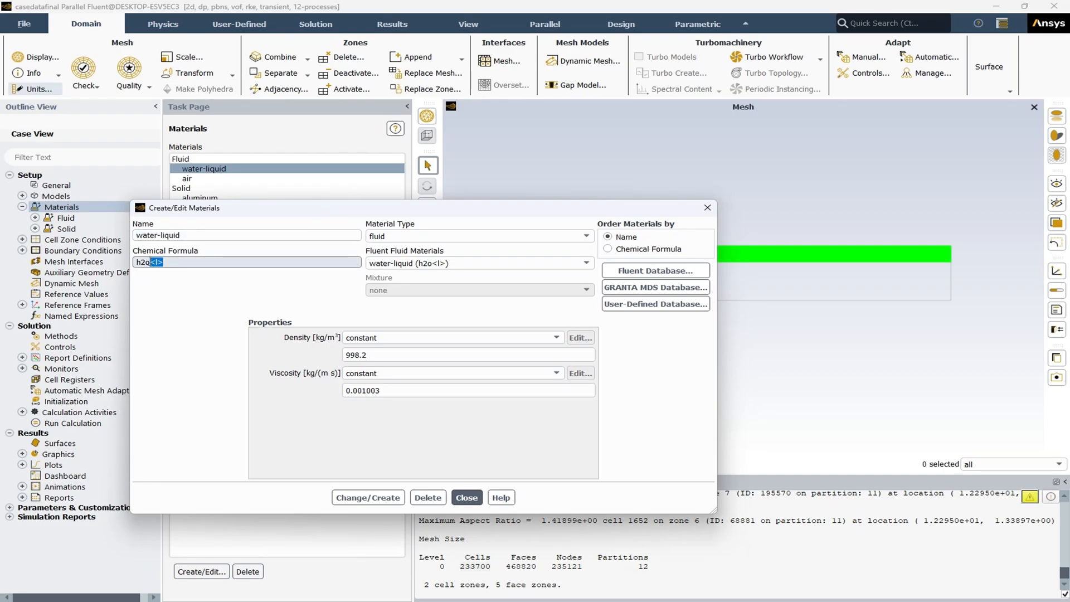
{"action": "left_click", "coordinate": [190, 304]}
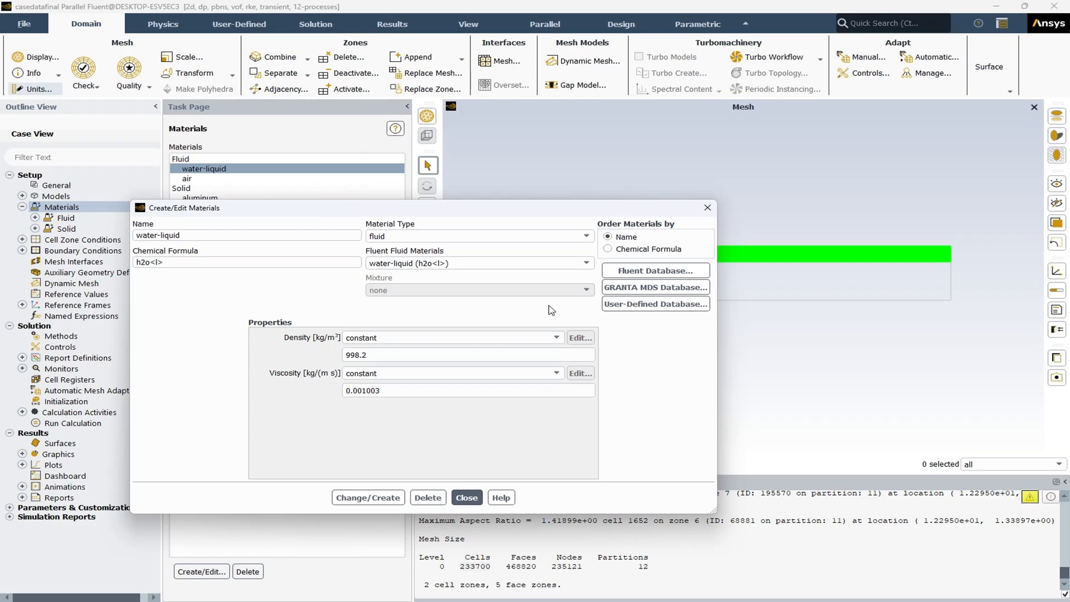
Browse the fluid and solid materials in the Fluent database, and leave it without copying any material.
{"action": "left_click", "coordinate": [664, 273]}
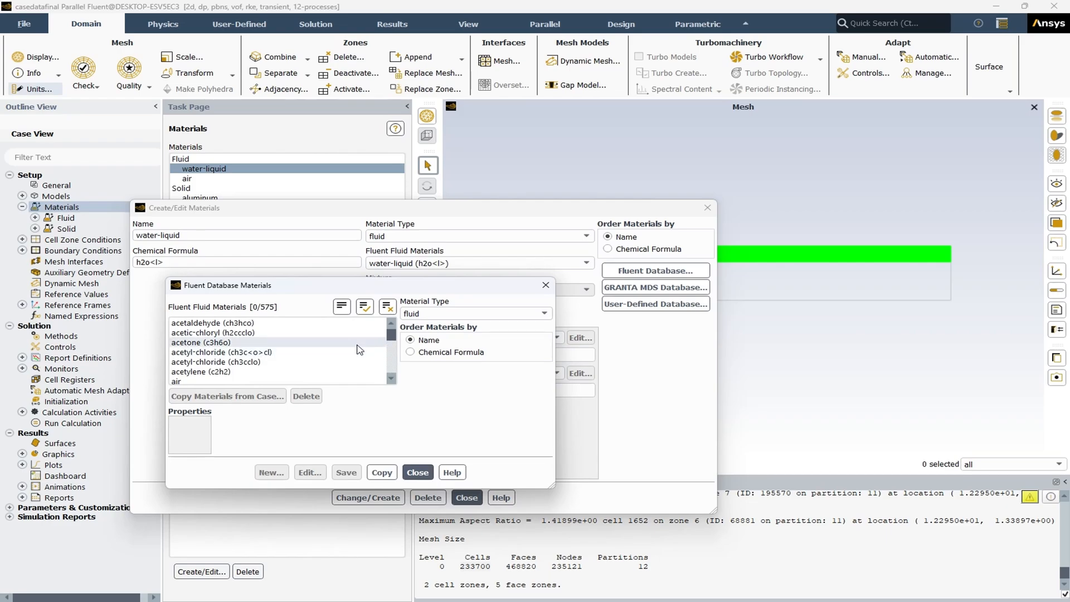
{"action": "left_click_drag", "start_coordinate": [393, 338], "coordinate": [371, 333]}
{"action": "scroll", "coordinate": [295, 351], "scroll_direction": "down", "scroll_amount": 10}
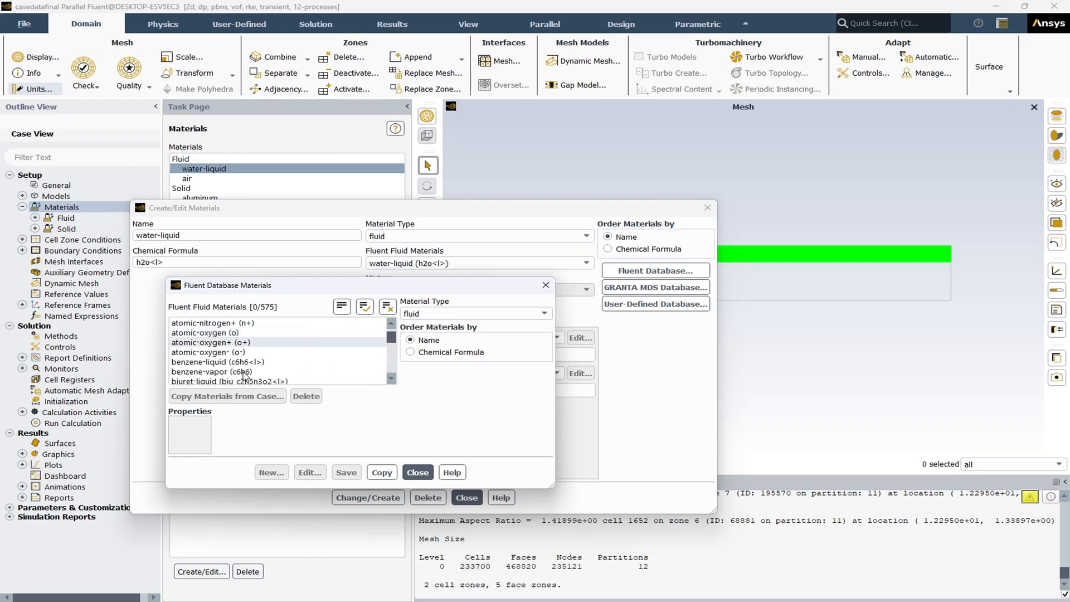
{"action": "scroll", "coordinate": [295, 353], "scroll_direction": "down", "scroll_amount": 6}
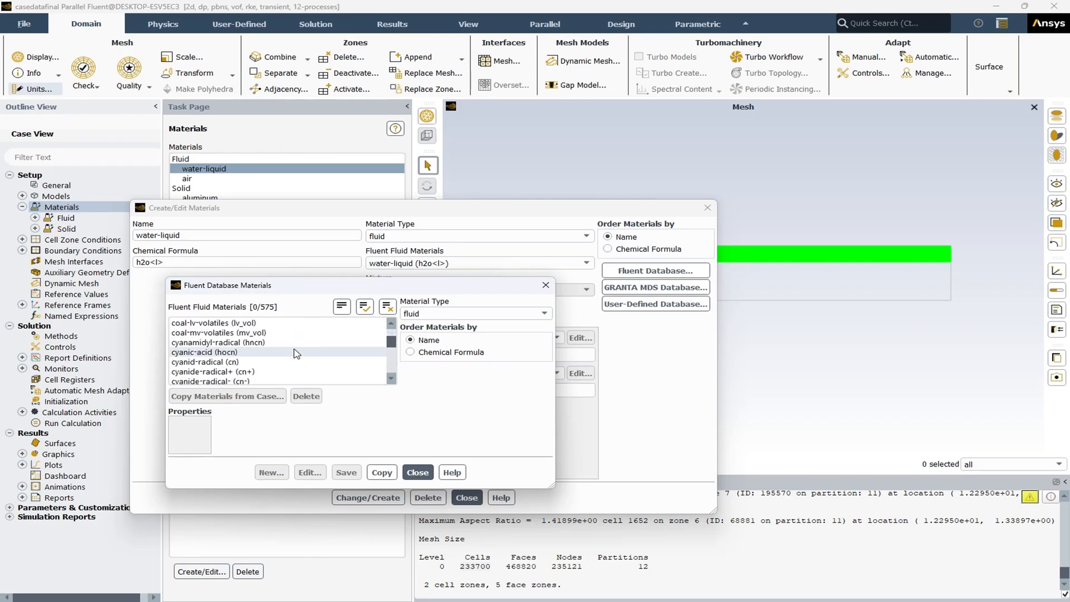
{"action": "left_click", "coordinate": [429, 315]}
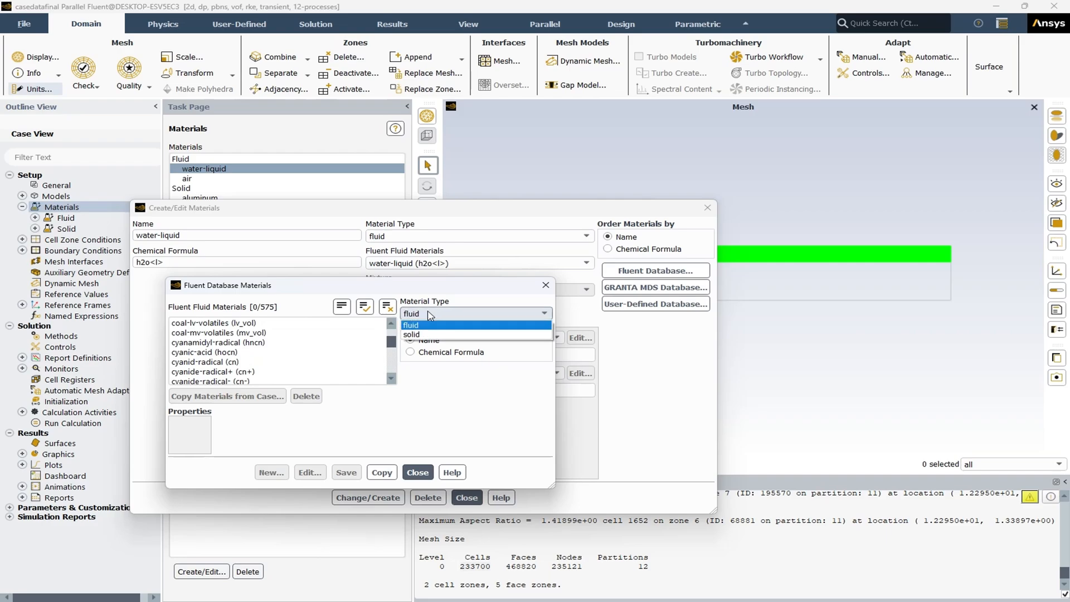
{"action": "left_click", "coordinate": [428, 334]}
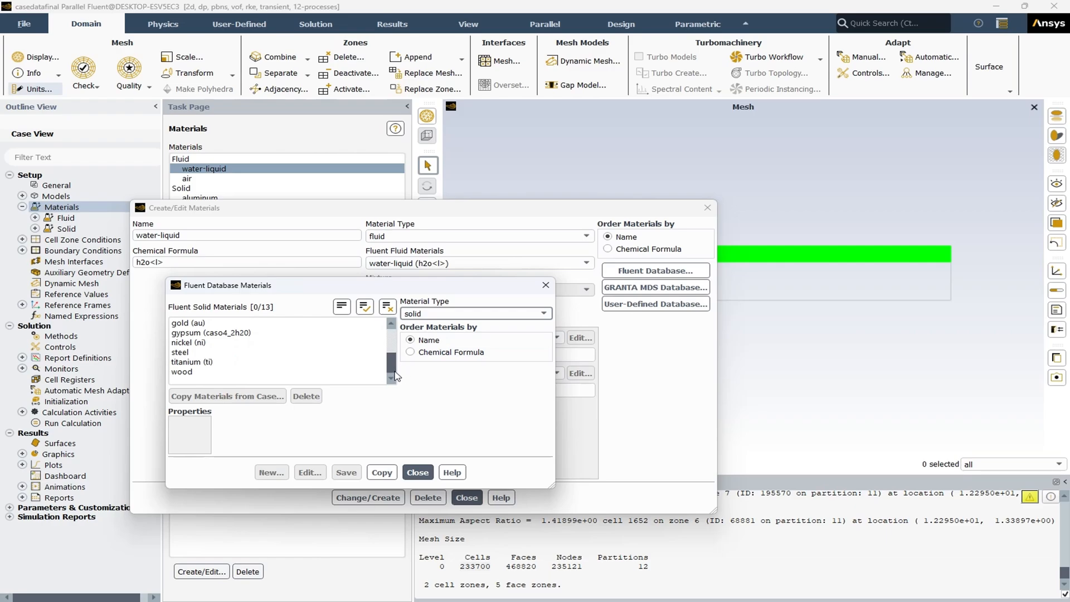
{"action": "left_click_drag", "start_coordinate": [392, 375], "coordinate": [394, 350]}
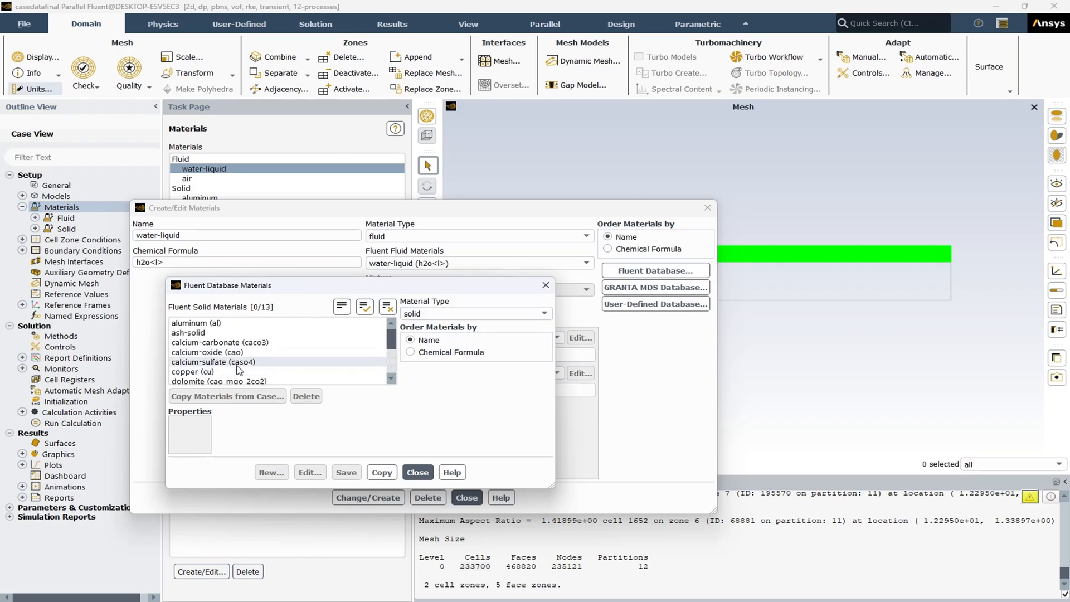
{"action": "left_click", "coordinate": [422, 473]}
{"action": "left_click", "coordinate": [466, 497]}
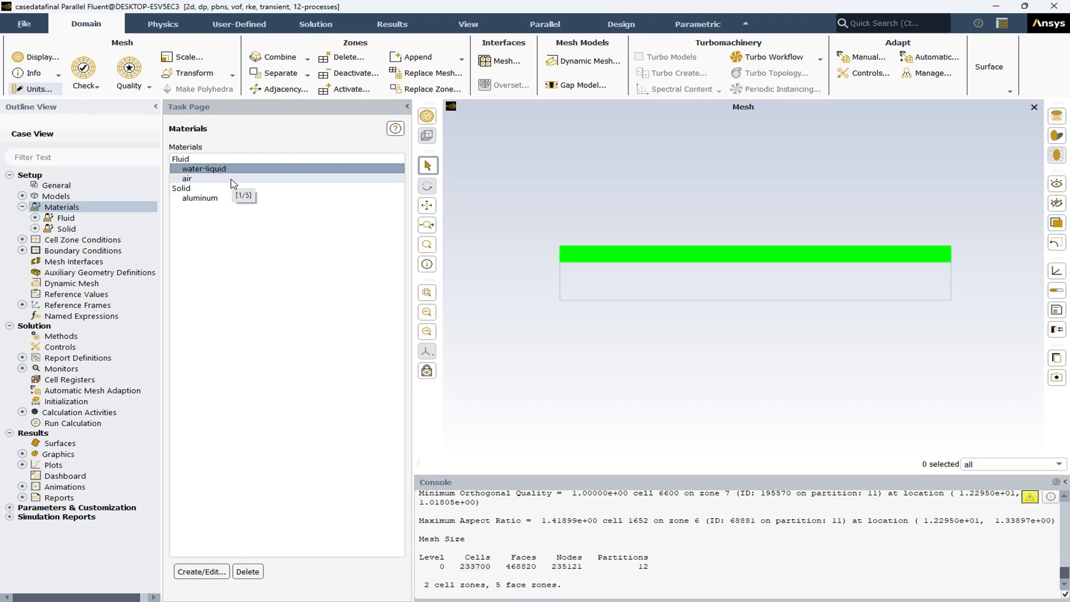
Review the cell zone conditions of air_mesh_ and water_mesh_, leaving both zones without changes.
{"action": "left_click", "coordinate": [22, 207]}
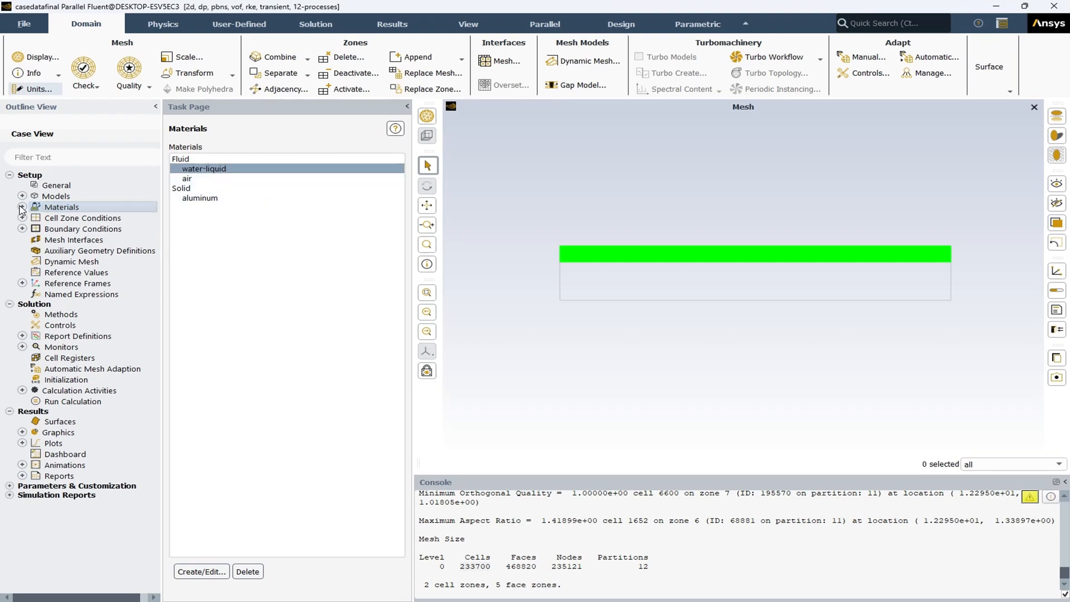
{"action": "double_click", "coordinate": [84, 219]}
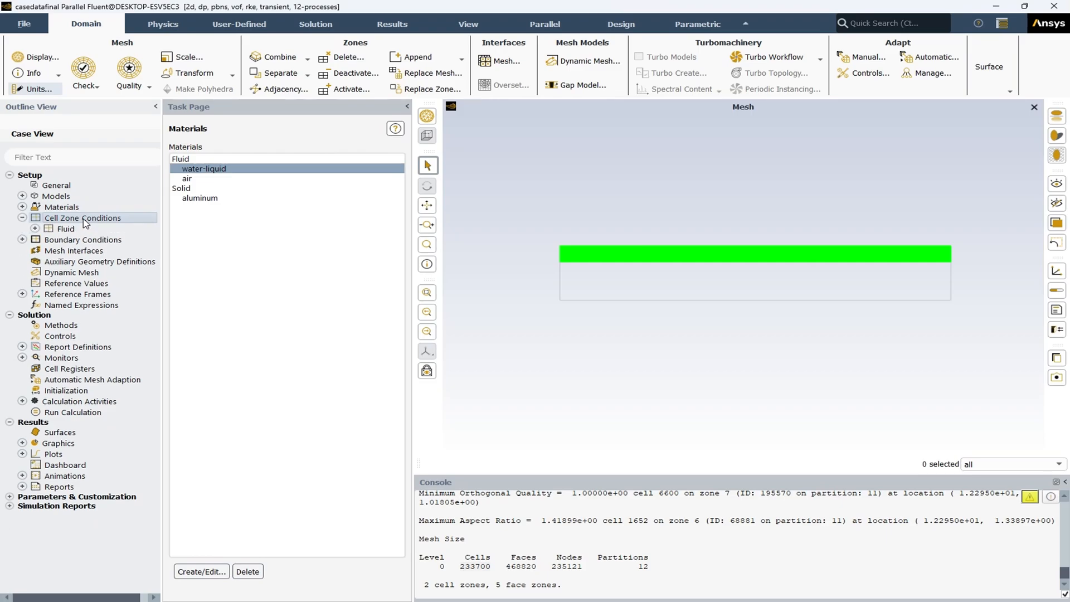
{"action": "left_click", "coordinate": [202, 167]}
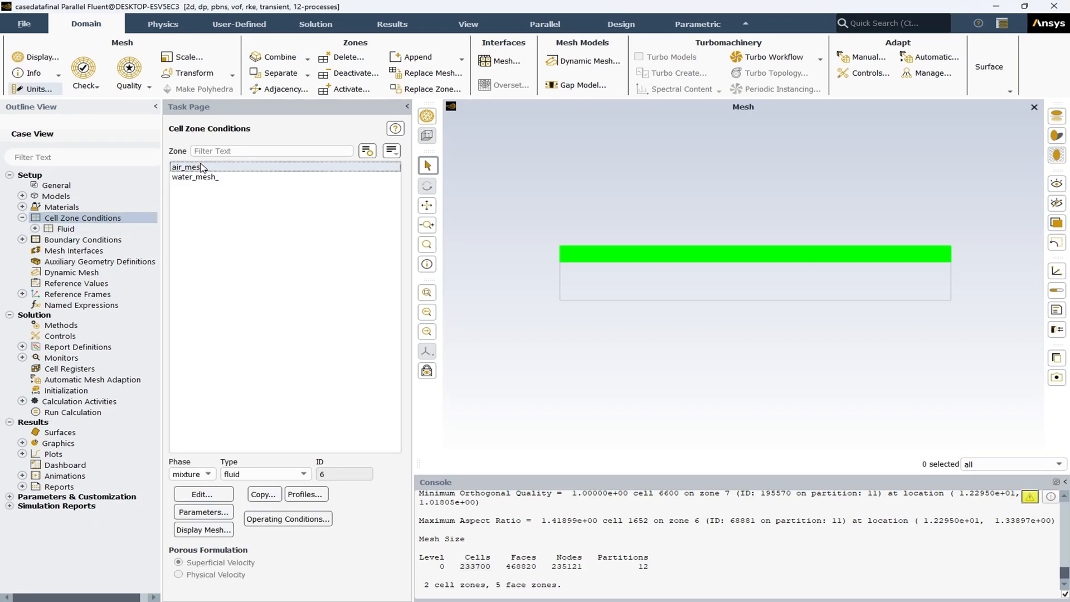
{"action": "double_click", "coordinate": [190, 167]}
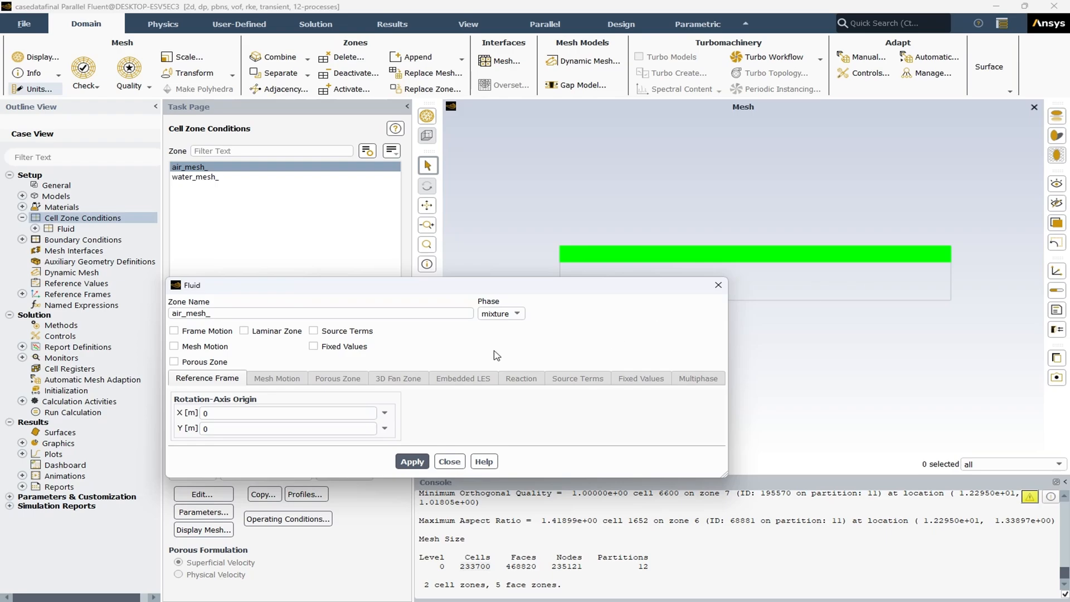
{"action": "left_click", "coordinate": [207, 178]}
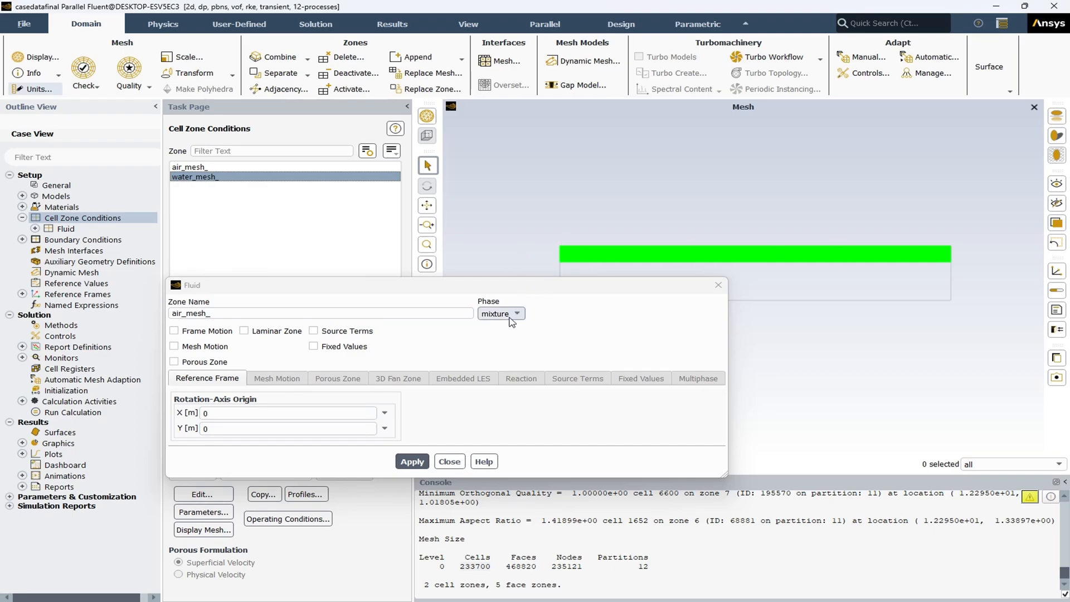
{"action": "left_click", "coordinate": [449, 462]}
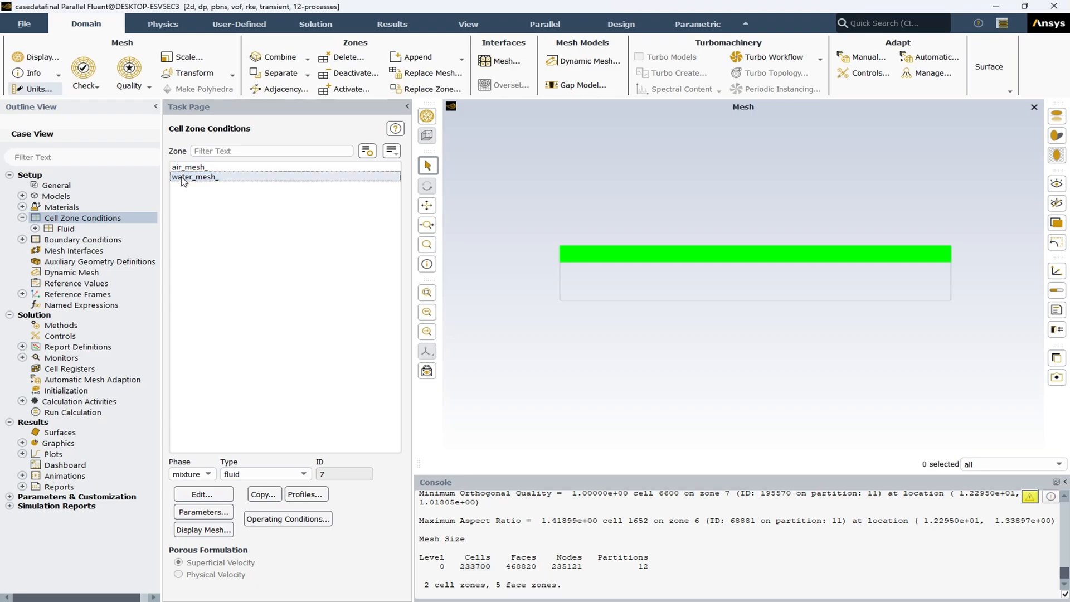
{"action": "double_click", "coordinate": [184, 177]}
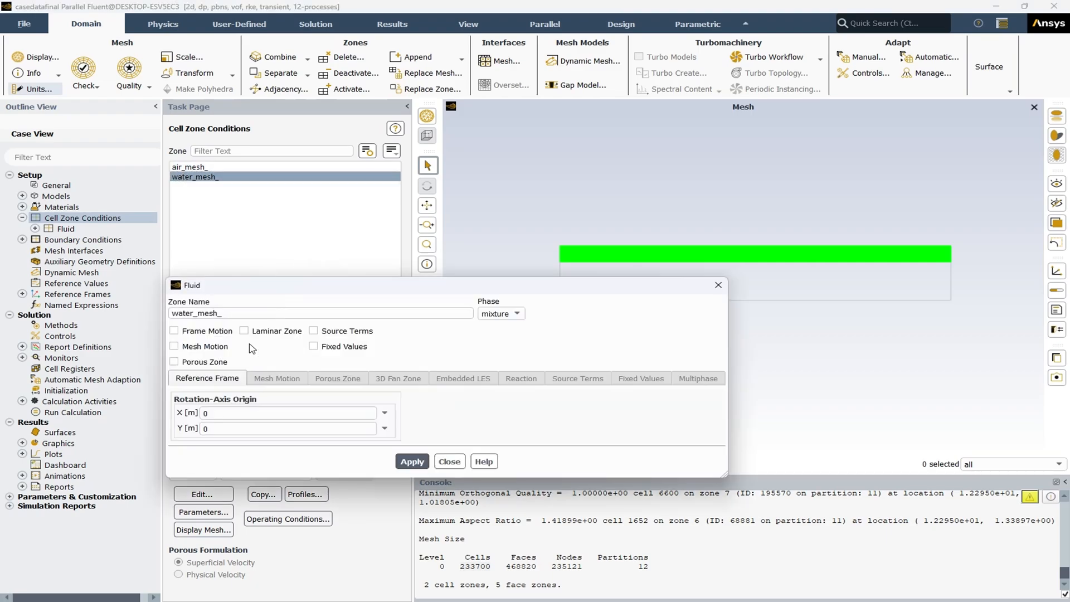
{"action": "left_click", "coordinate": [452, 461]}
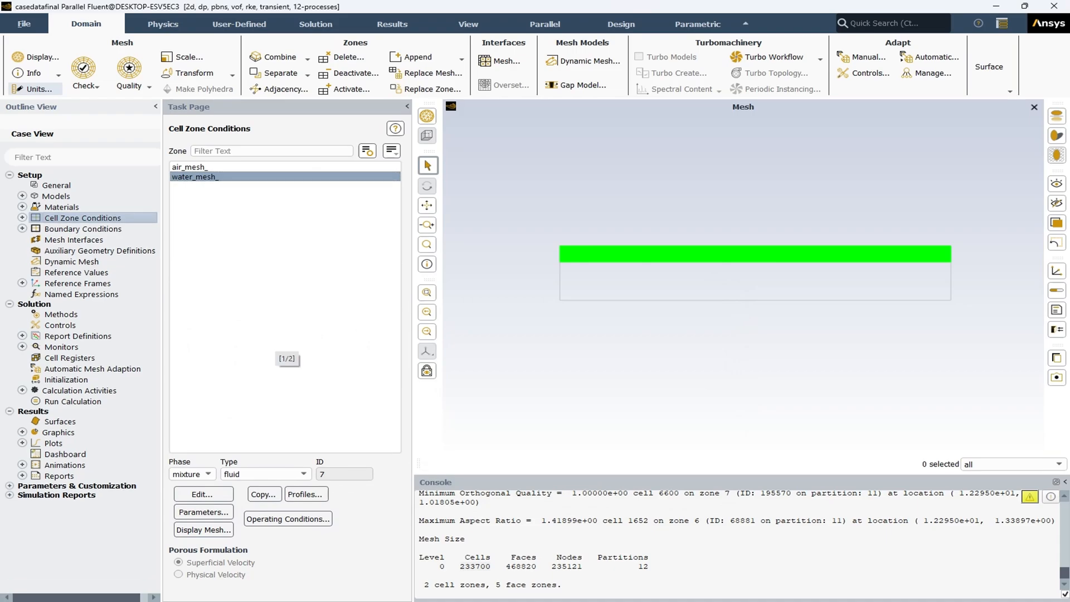
Group the list of boundary condition zones by zone type.
{"action": "double_click", "coordinate": [80, 229]}
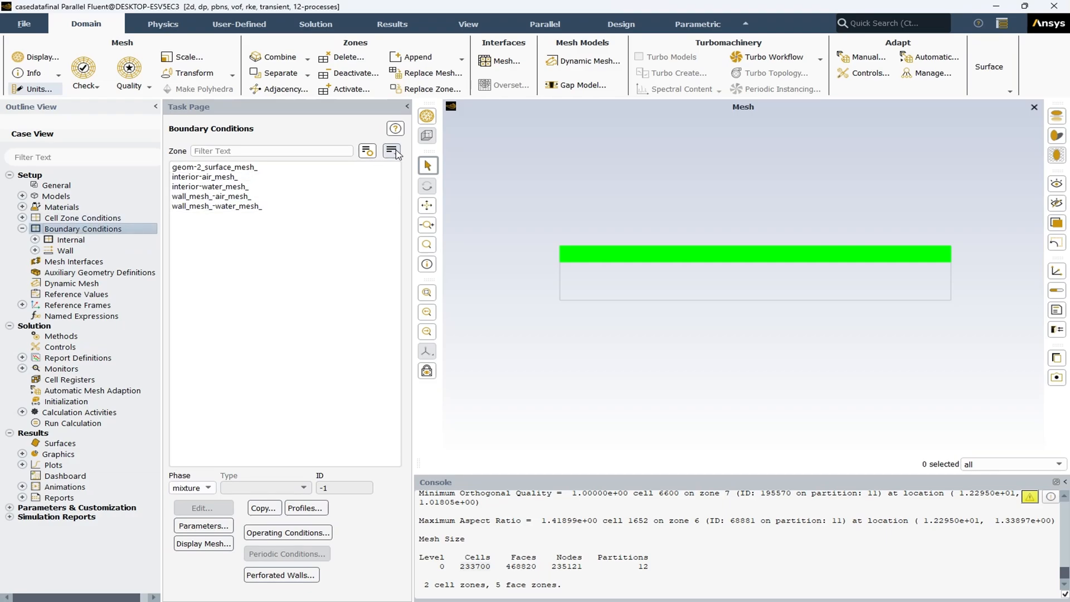
{"action": "left_click", "coordinate": [392, 151]}
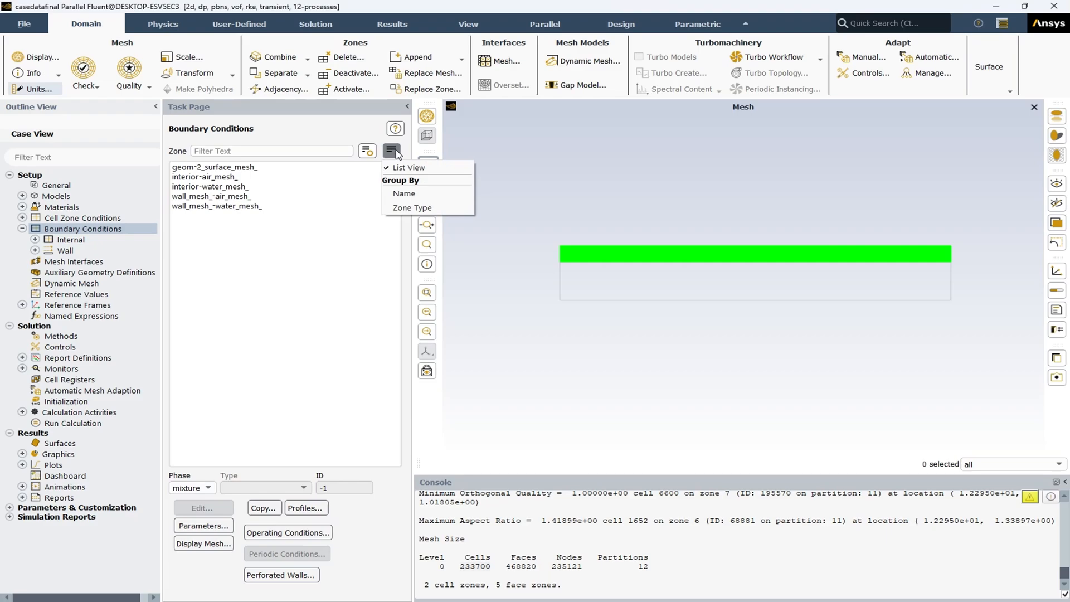
{"action": "left_click", "coordinate": [418, 209]}
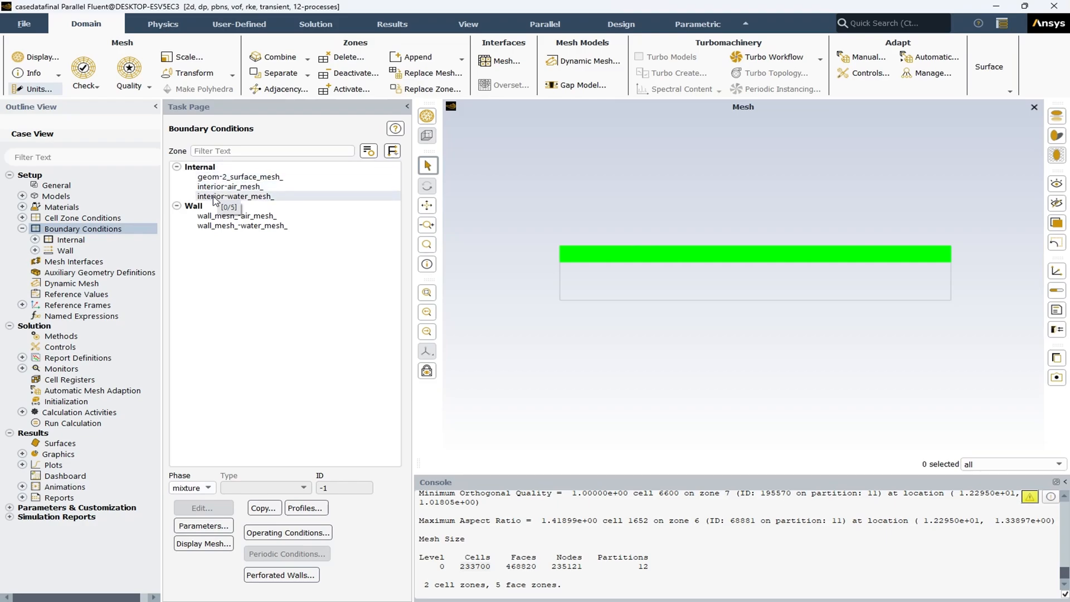
Display the internal zones geom-2_surface_mesh_, interior-air_mesh_ and interior-water_mesh_ one after another in the graphics window.
{"action": "left_click", "coordinate": [34, 239]}
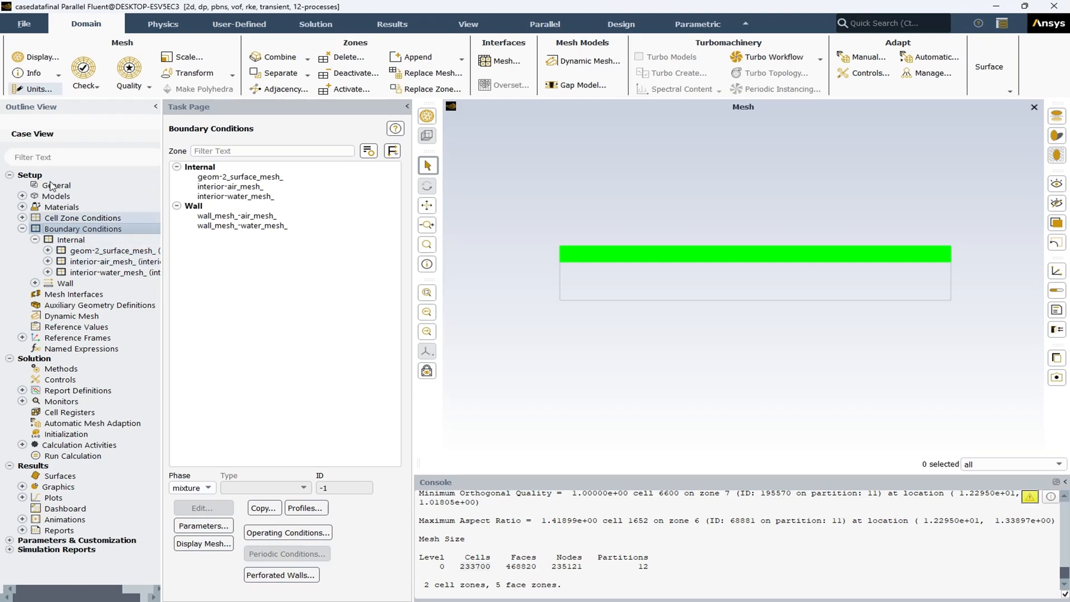
{"action": "right_click", "coordinate": [78, 255]}
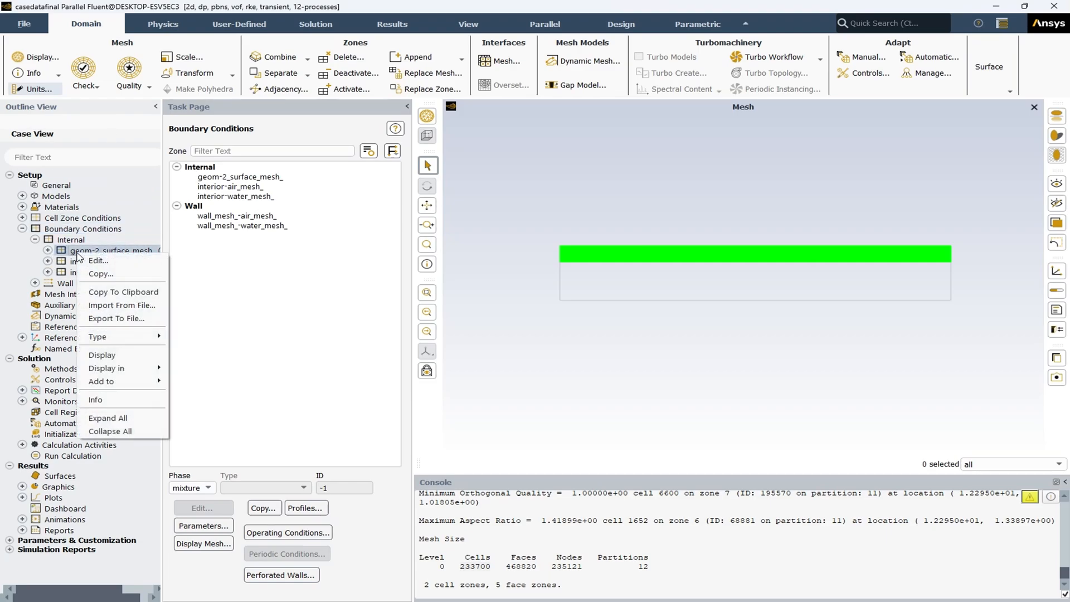
{"action": "left_click", "coordinate": [111, 355]}
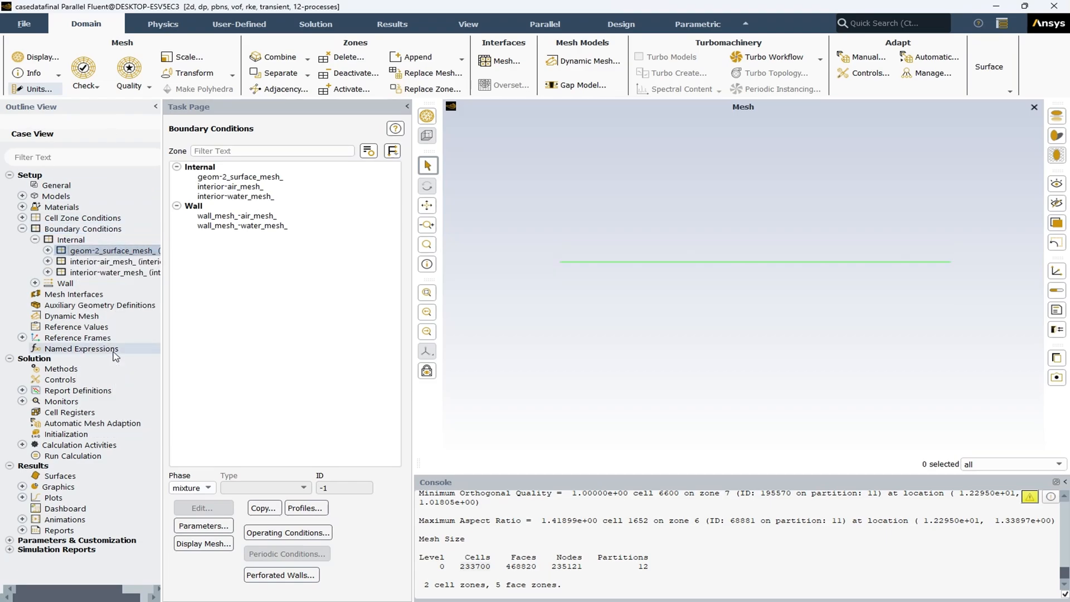
{"action": "right_click", "coordinate": [83, 264]}
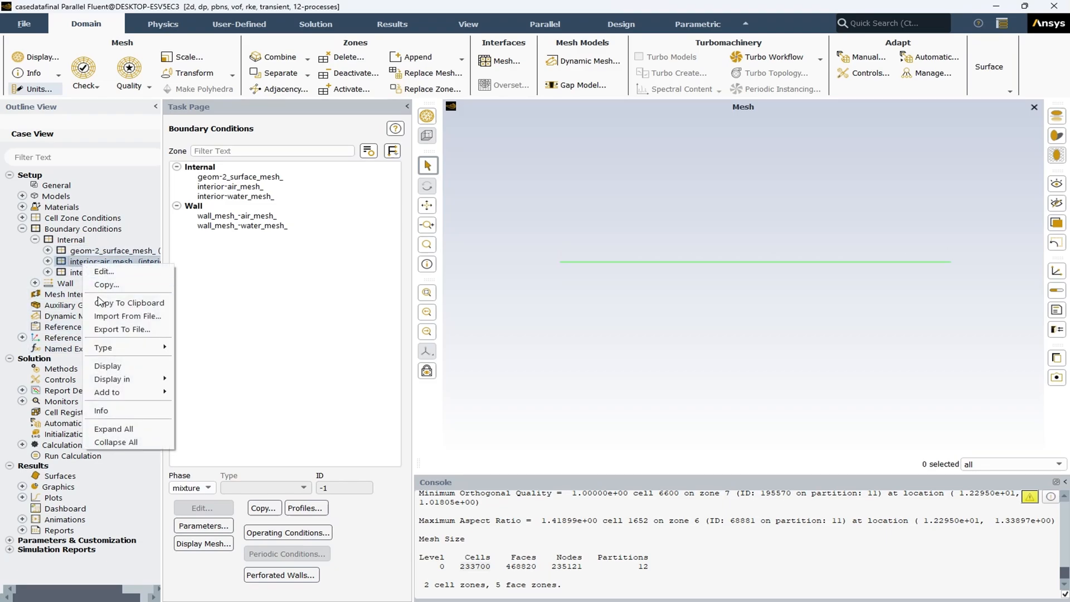
{"action": "mouse_move", "coordinate": [128, 347]}
{"action": "left_click", "coordinate": [108, 366]}
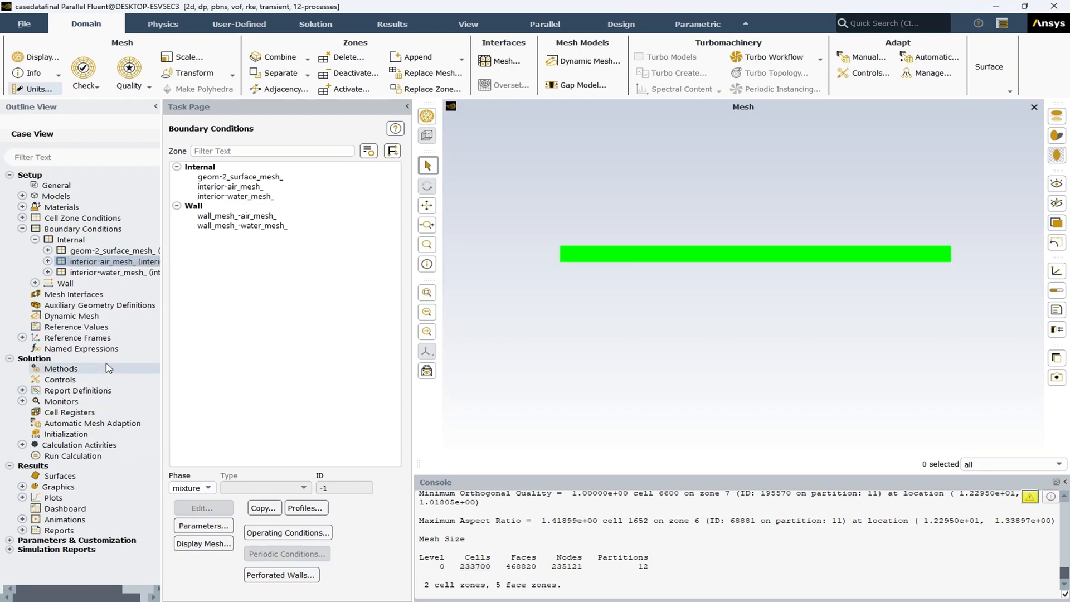
{"action": "right_click", "coordinate": [104, 272]}
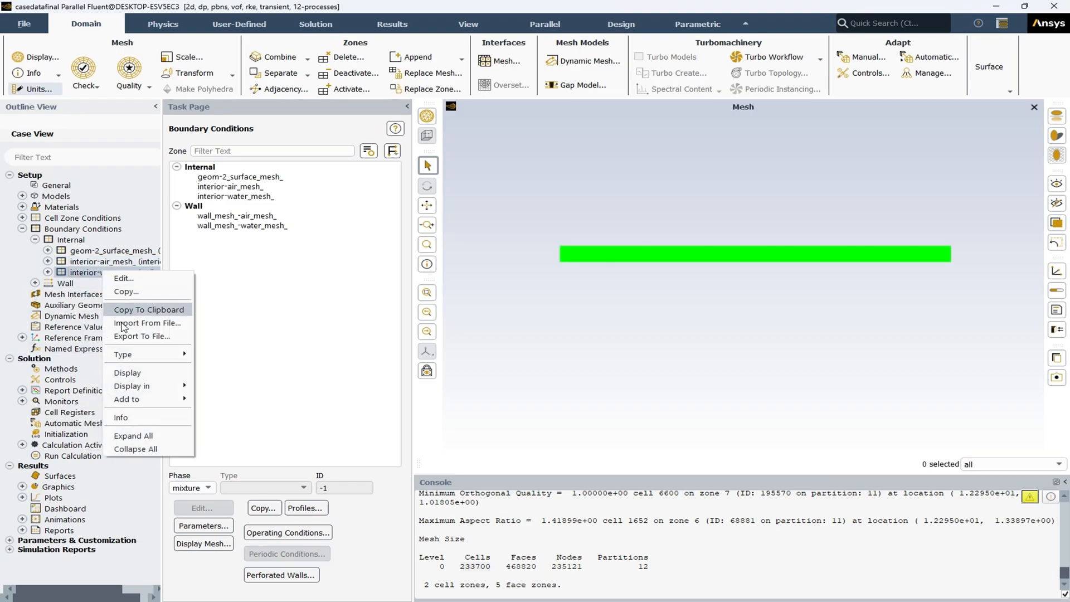
{"action": "left_click", "coordinate": [127, 372]}
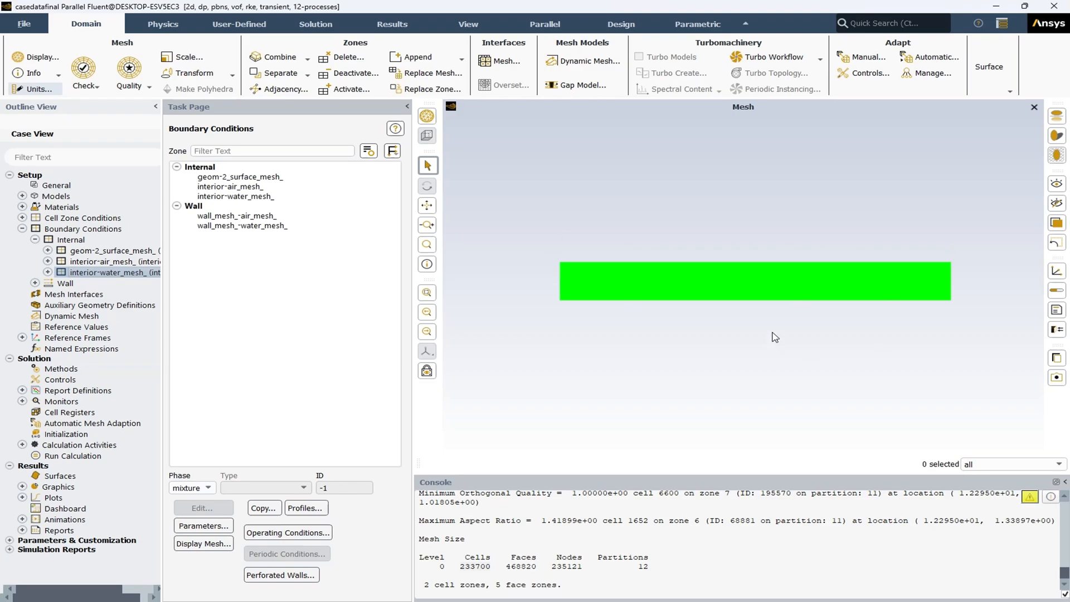
Review the settings of the internal zones geom-2_surface_mesh_, interior-air_mesh_ and interior-water_mesh_, closing each without changes.
{"action": "left_click", "coordinate": [250, 178]}
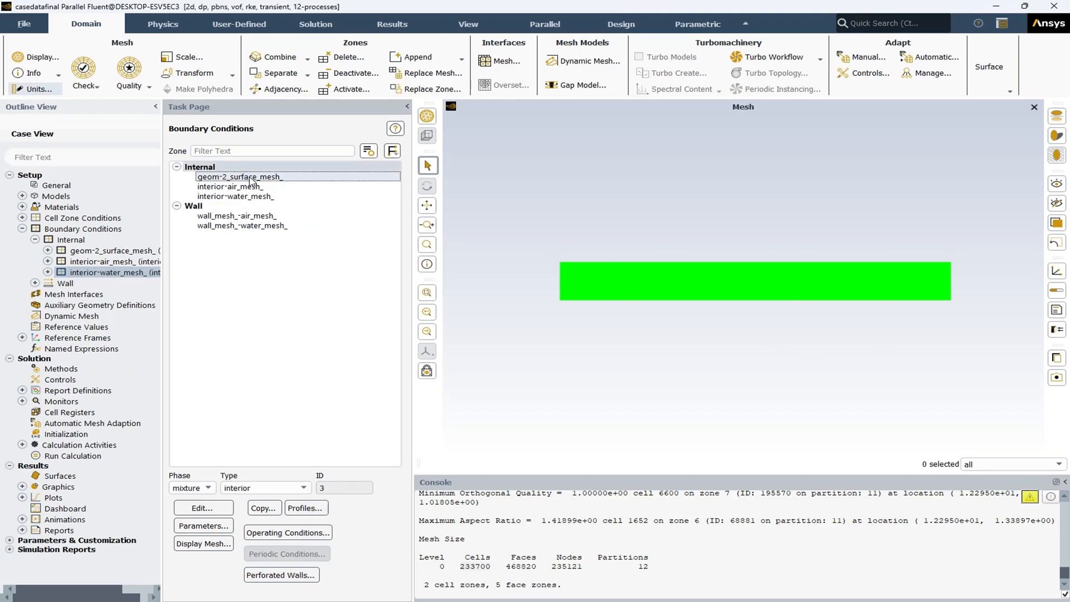
{"action": "left_click", "coordinate": [202, 508]}
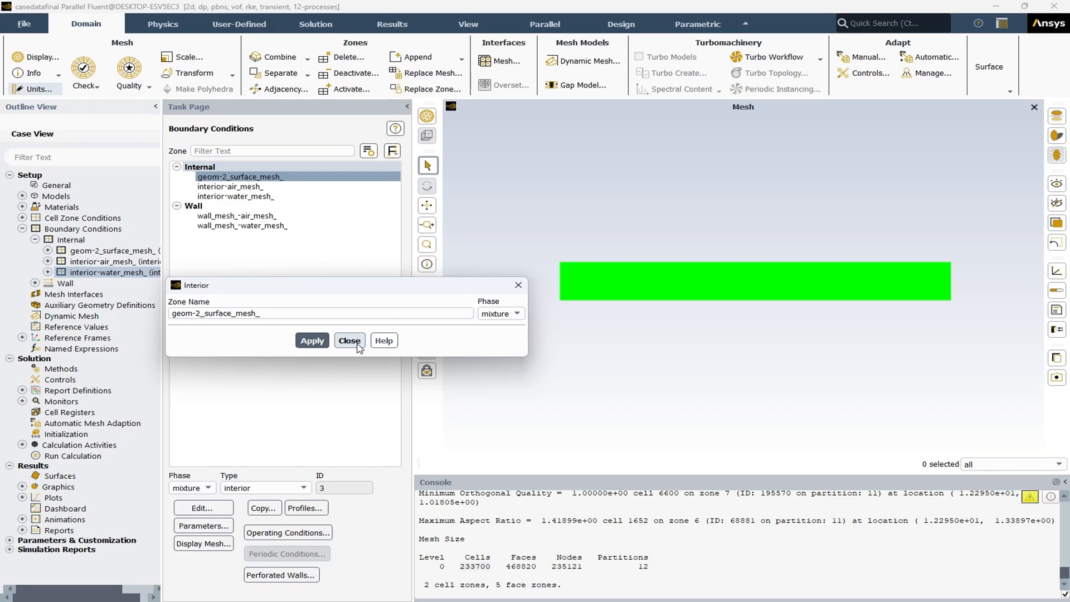
{"action": "left_click", "coordinate": [349, 341]}
{"action": "left_click", "coordinate": [253, 188]}
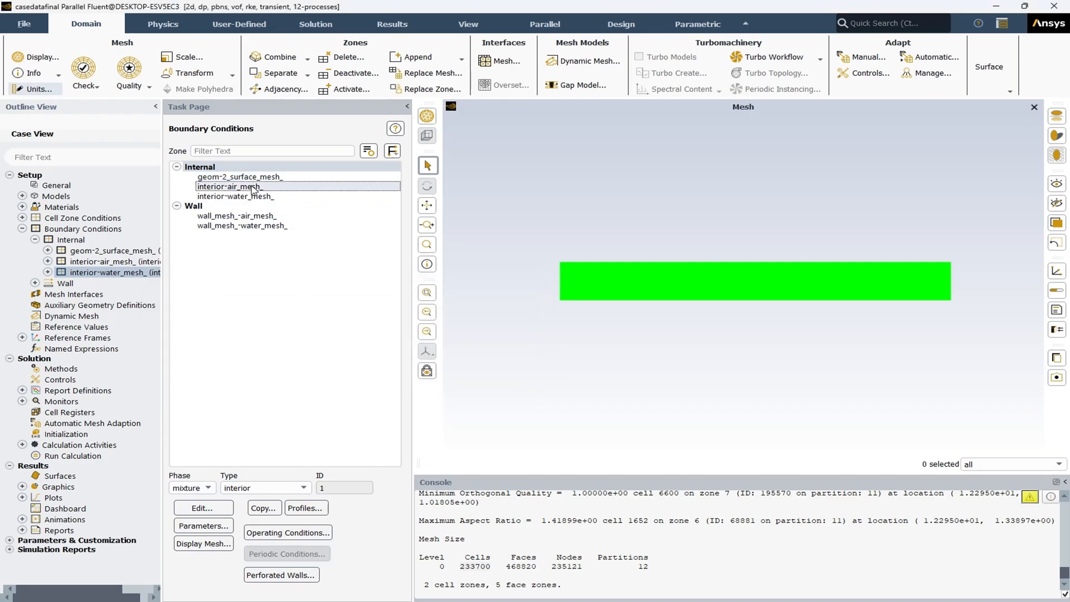
{"action": "double_click", "coordinate": [253, 188]}
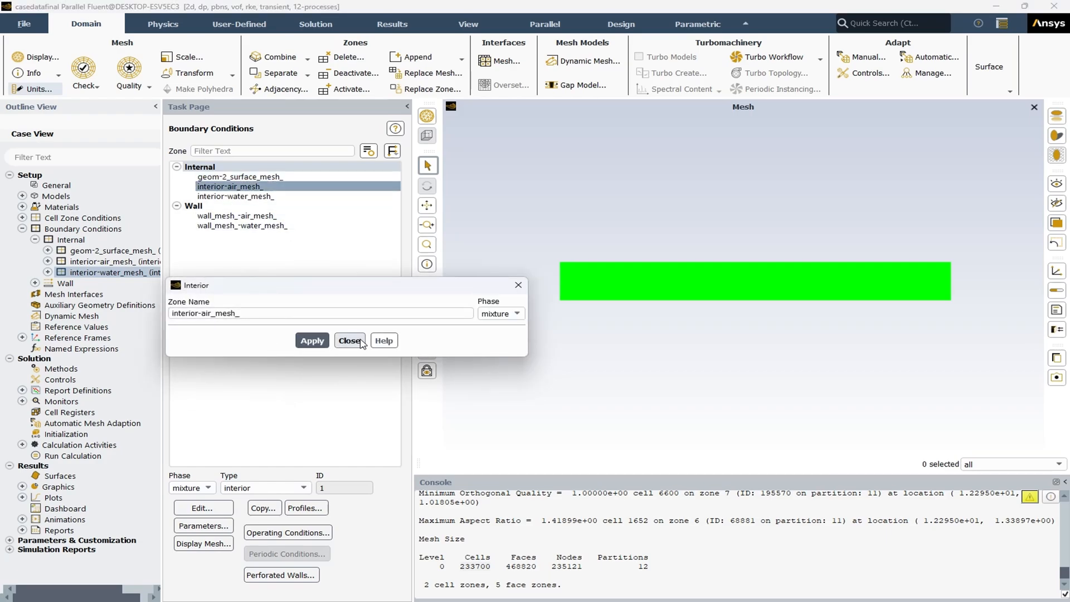
{"action": "left_click", "coordinate": [350, 341]}
{"action": "left_click", "coordinate": [239, 196]}
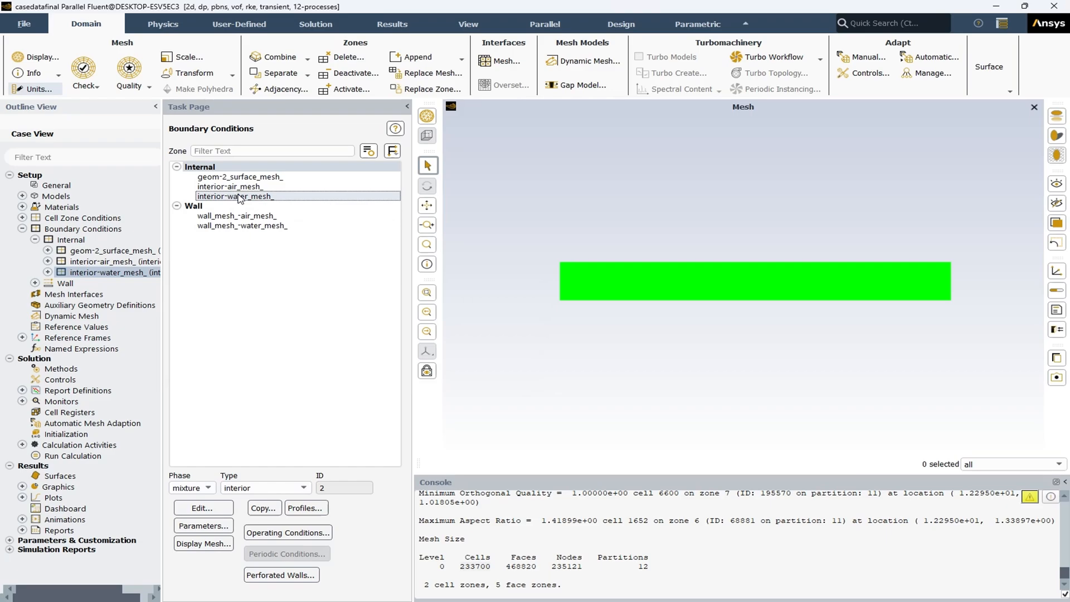
{"action": "double_click", "coordinate": [239, 196]}
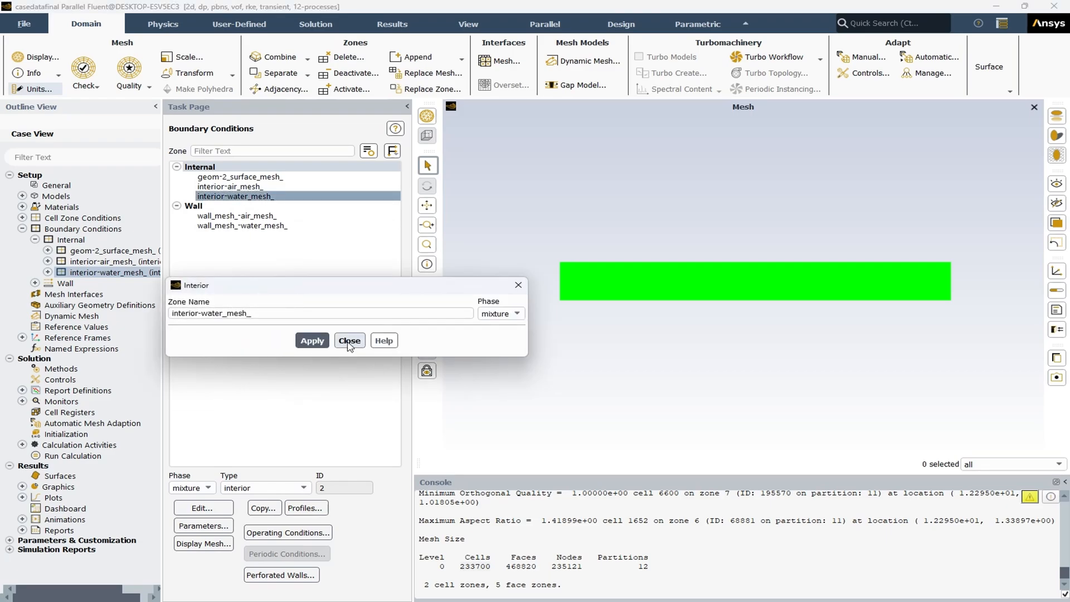
{"action": "left_click", "coordinate": [350, 340]}
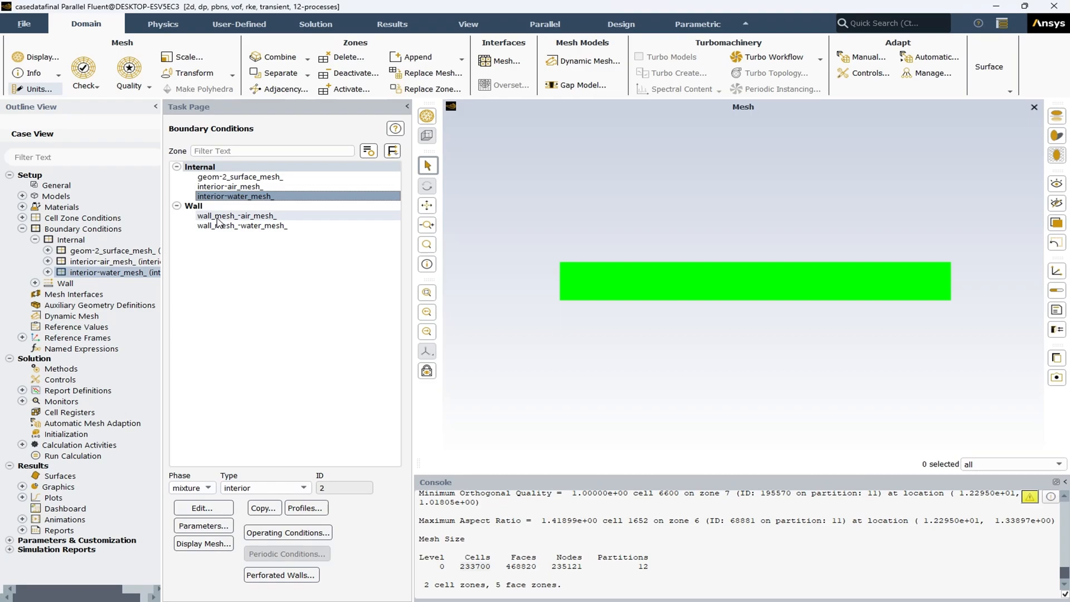
Display the wall zones wall_mesh_-air_mesh_ and wall_mesh_-water_mesh_ one after another in the graphics window.
{"action": "left_click", "coordinate": [35, 283]}
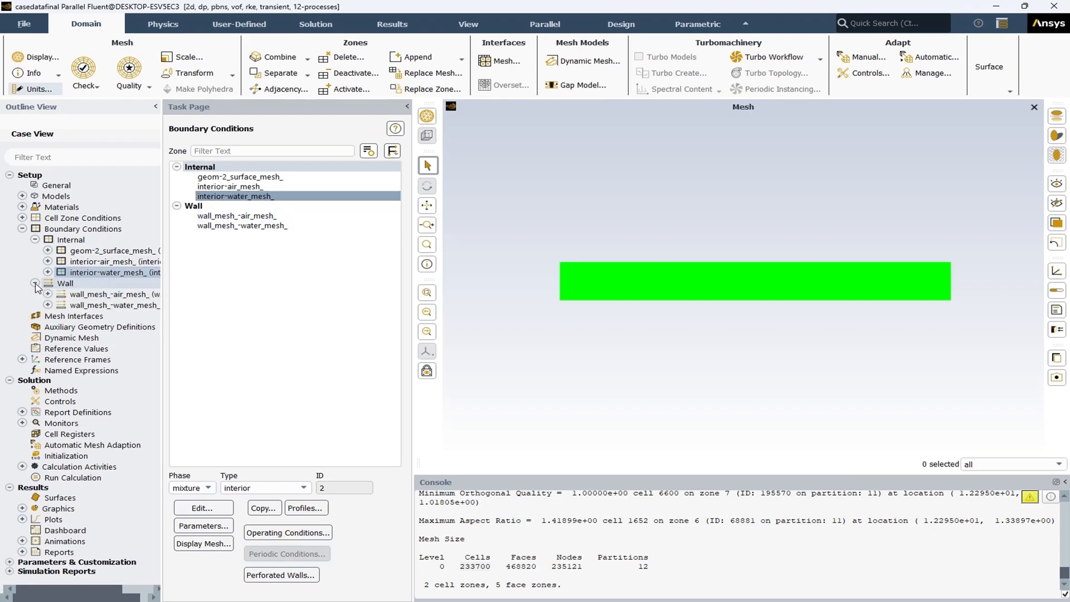
{"action": "right_click", "coordinate": [84, 296]}
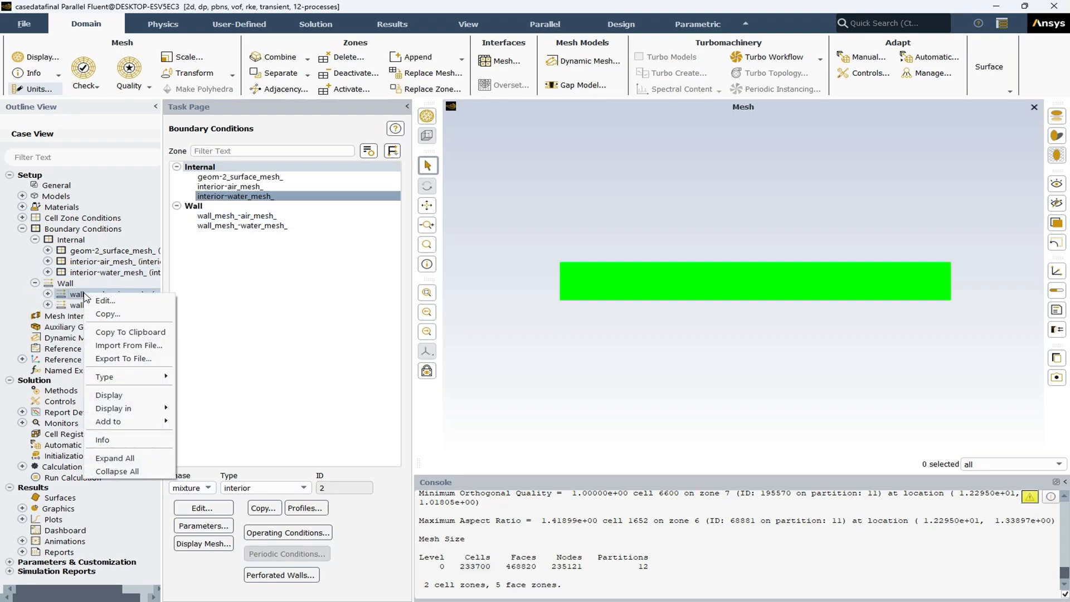
{"action": "left_click", "coordinate": [109, 395]}
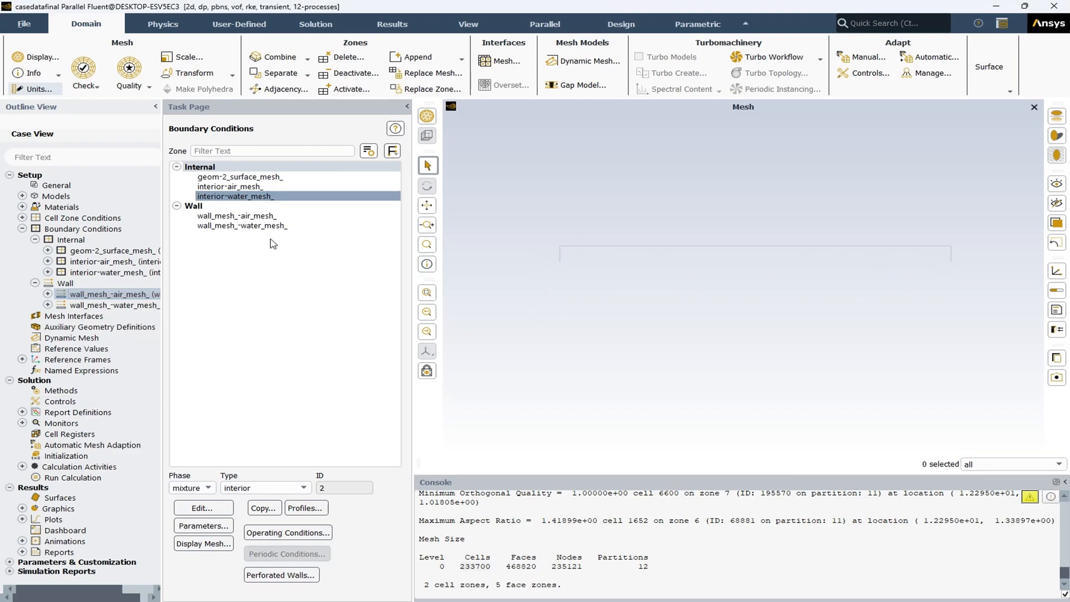
{"action": "right_click", "coordinate": [110, 306]}
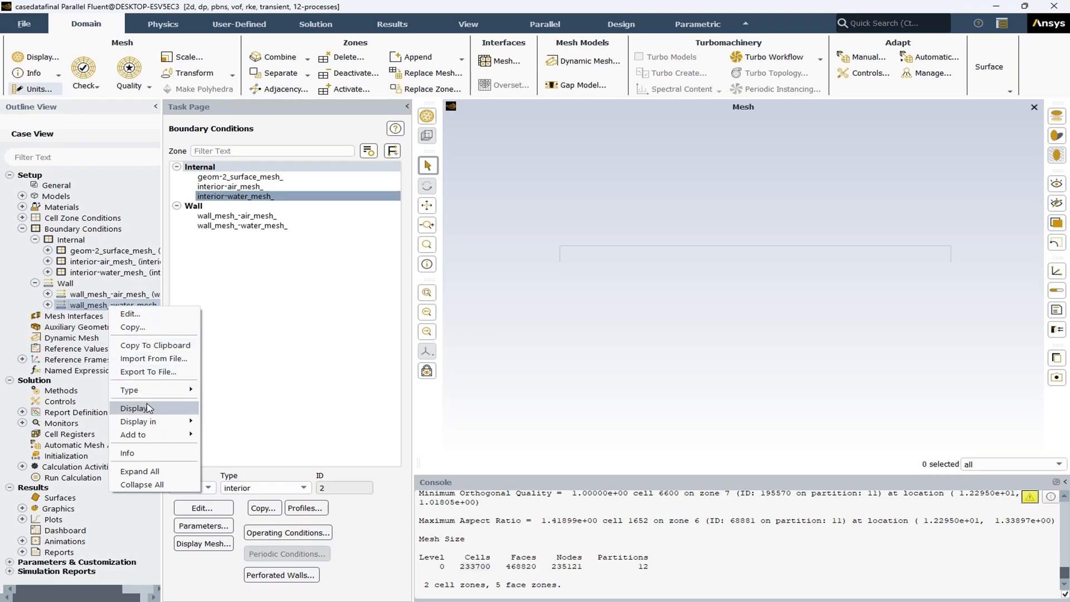
{"action": "left_click", "coordinate": [133, 408]}
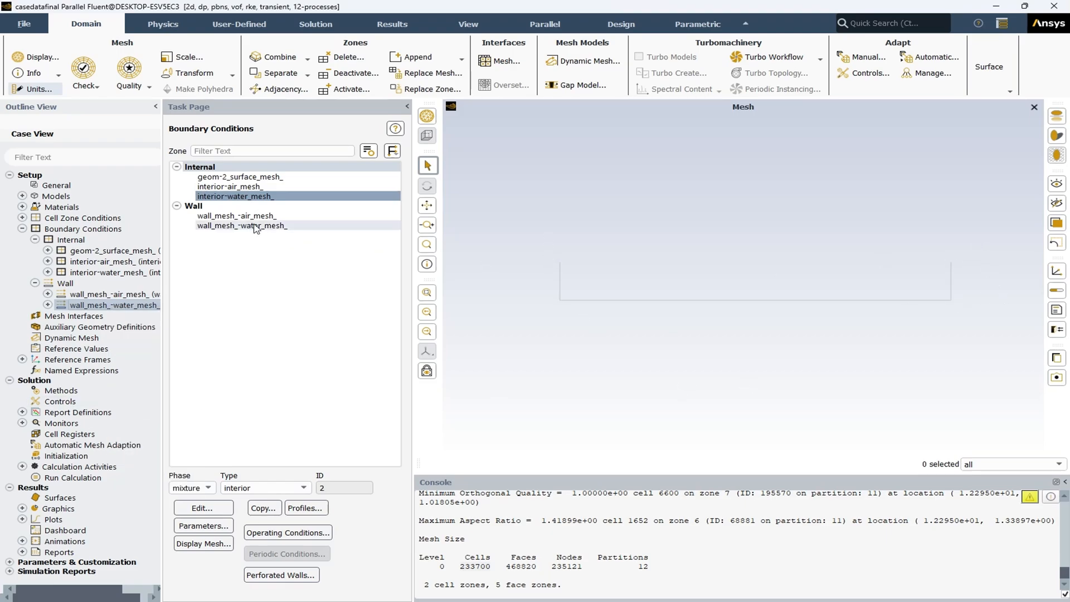
Review the wall_mesh_-air_mesh_ boundary condition for the mixture, air and water phases, leaving it without changes.
{"action": "left_click", "coordinate": [240, 217]}
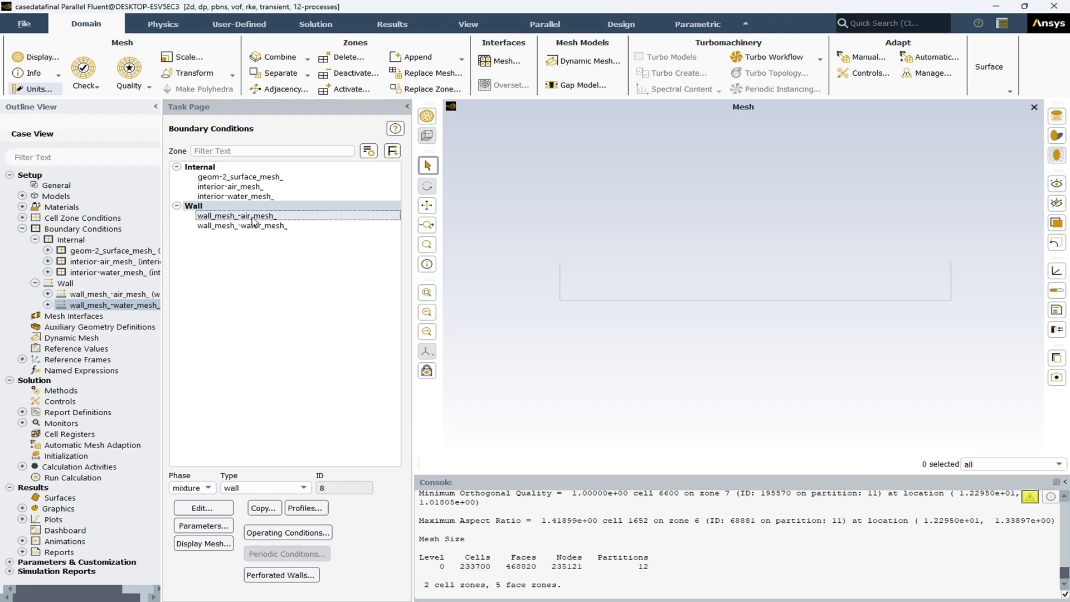
{"action": "left_click", "coordinate": [254, 221]}
{"action": "left_click", "coordinate": [204, 525]}
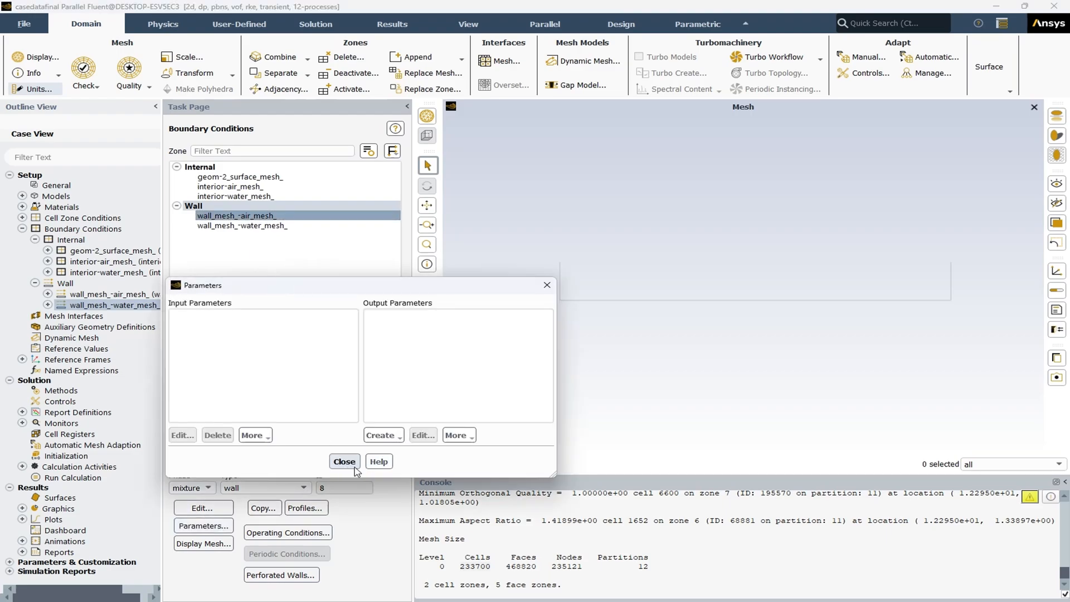
{"action": "left_click", "coordinate": [344, 461]}
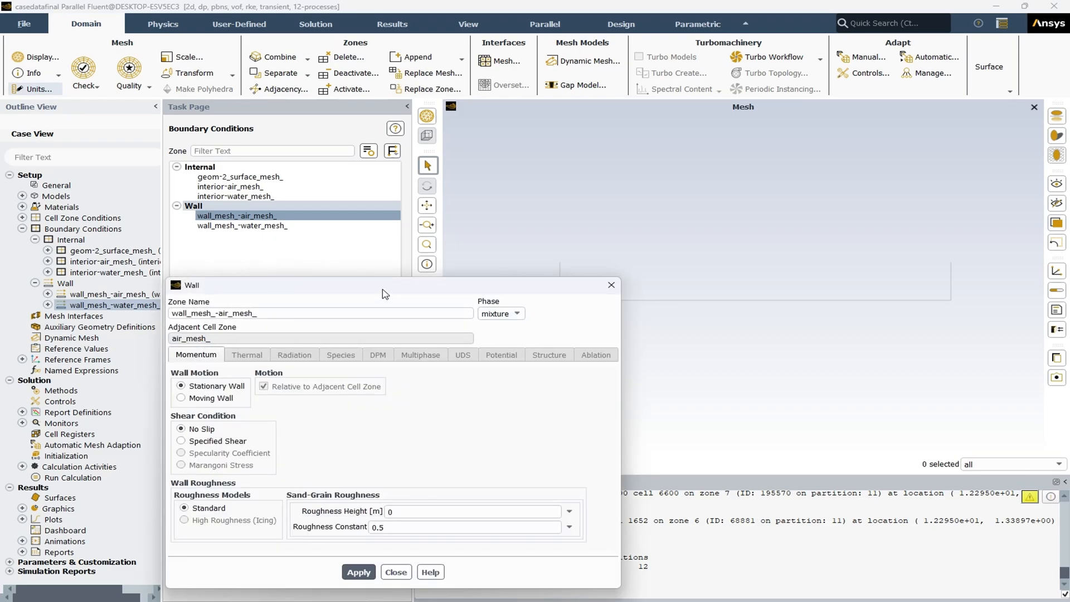
{"action": "left_click_drag", "start_coordinate": [385, 292], "coordinate": [554, 260]}
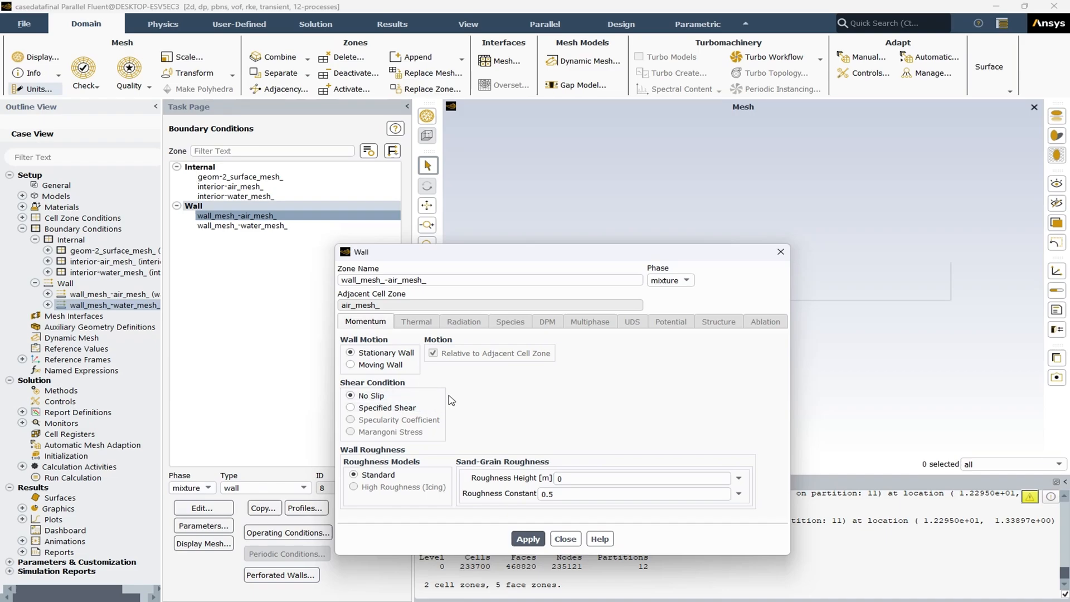
{"action": "left_click", "coordinate": [686, 281]}
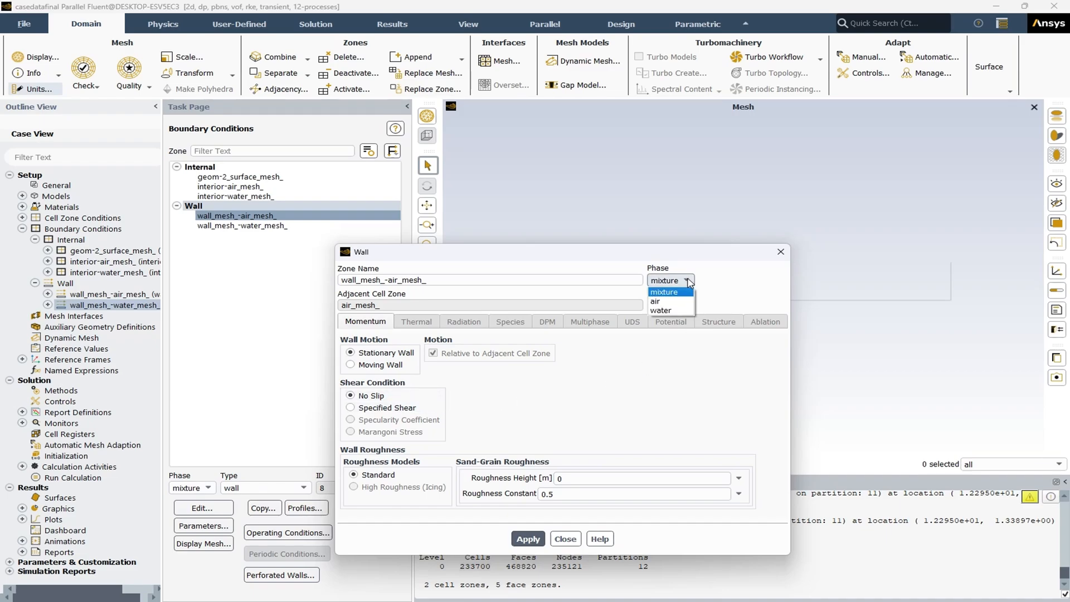
{"action": "left_click", "coordinate": [663, 301]}
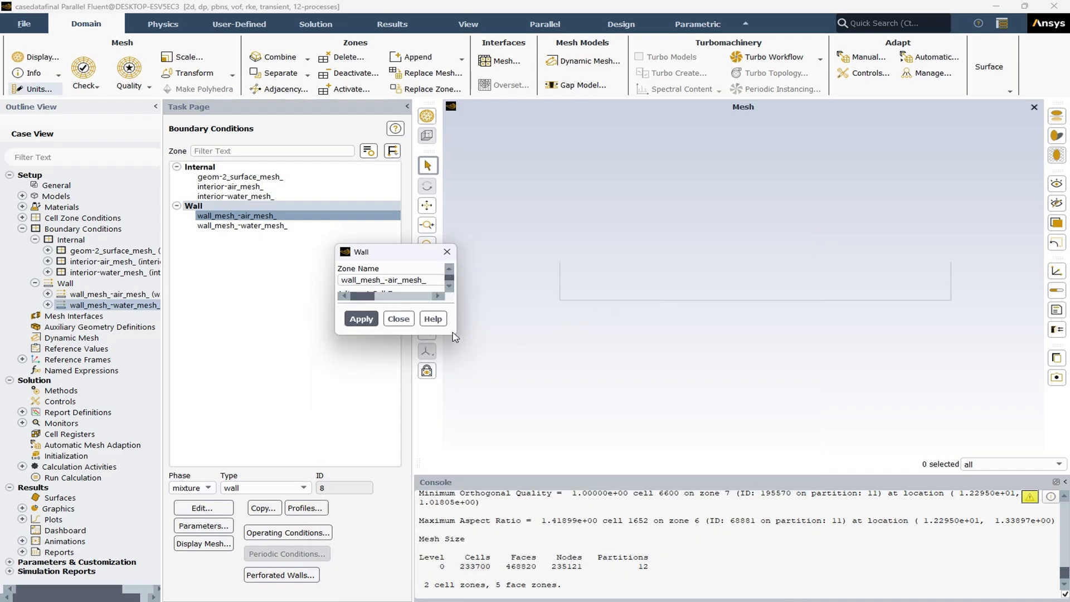
{"action": "left_click", "coordinate": [680, 281]}
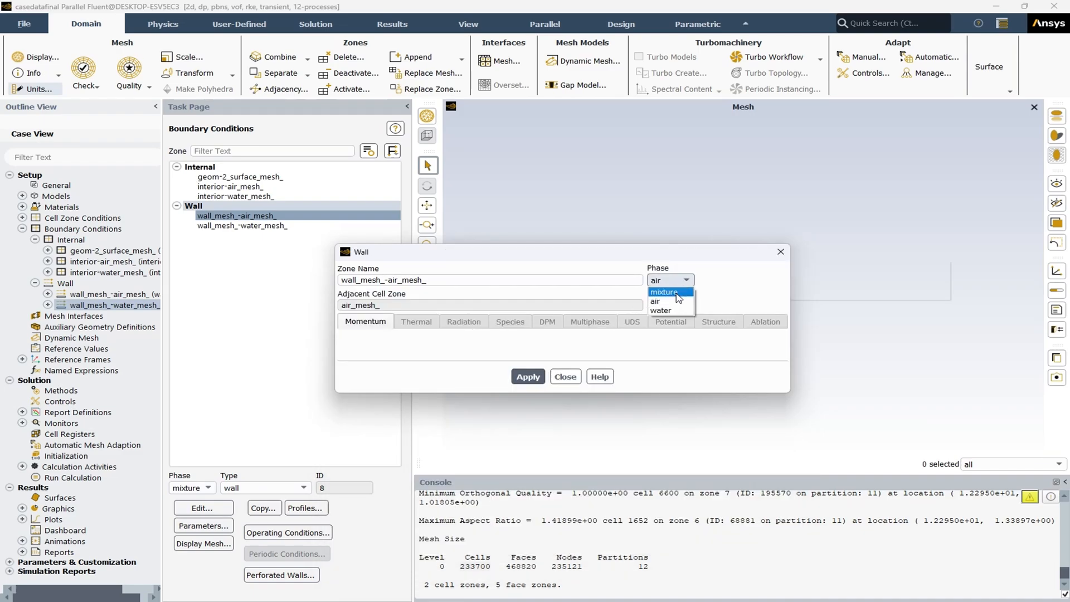
{"action": "left_click", "coordinate": [660, 311]}
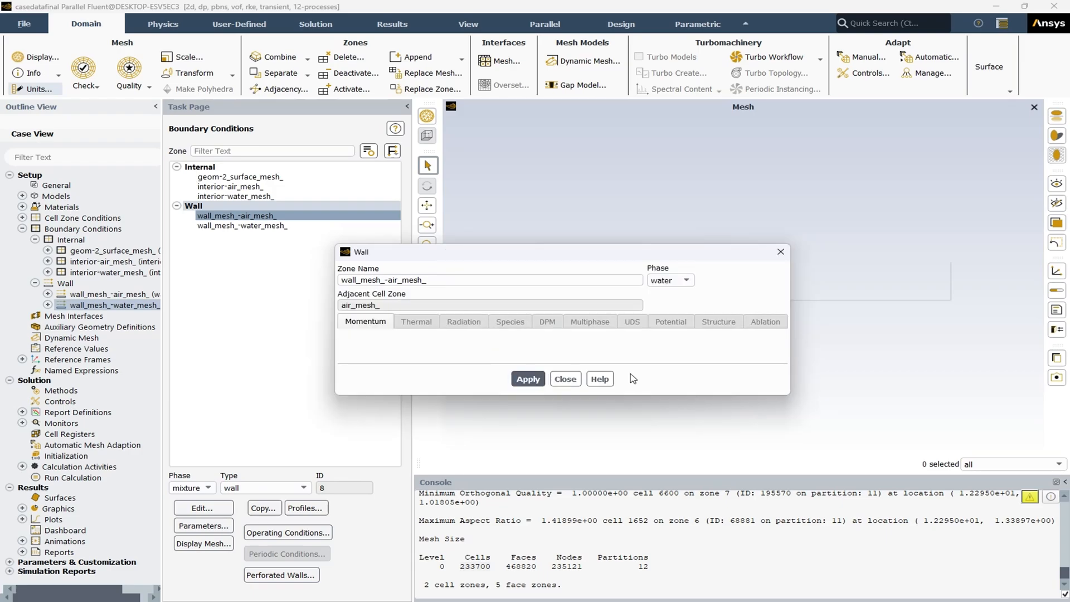
{"action": "left_click", "coordinate": [565, 379]}
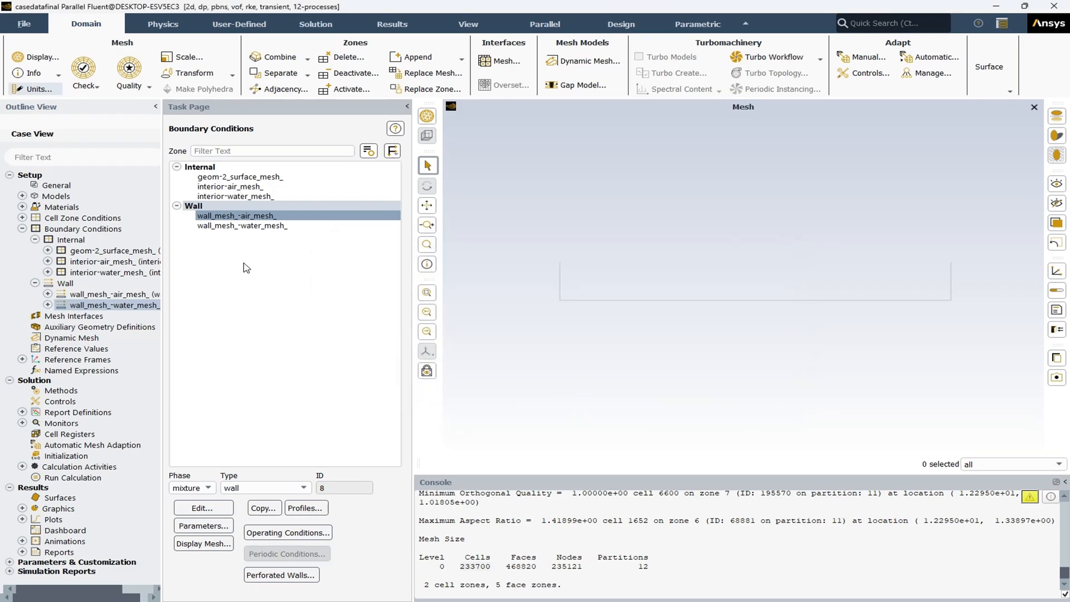
Review the momentum settings of the wall_mesh_-water_mesh_ boundary for the mixture phase, then close it and collapse the boundary conditions branch.
{"action": "left_click", "coordinate": [237, 225]}
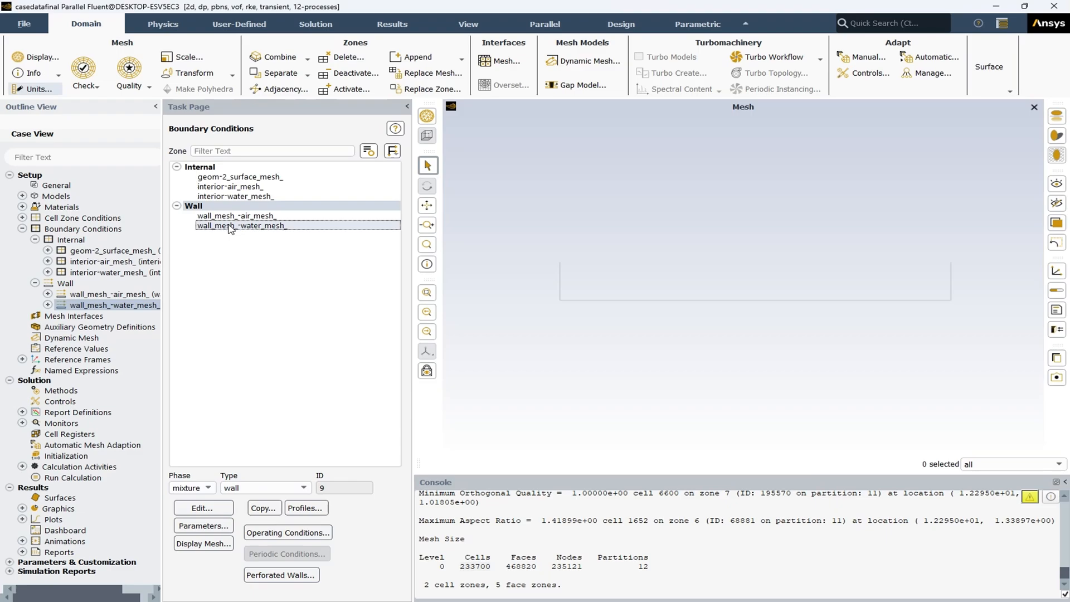
{"action": "double_click", "coordinate": [230, 227]}
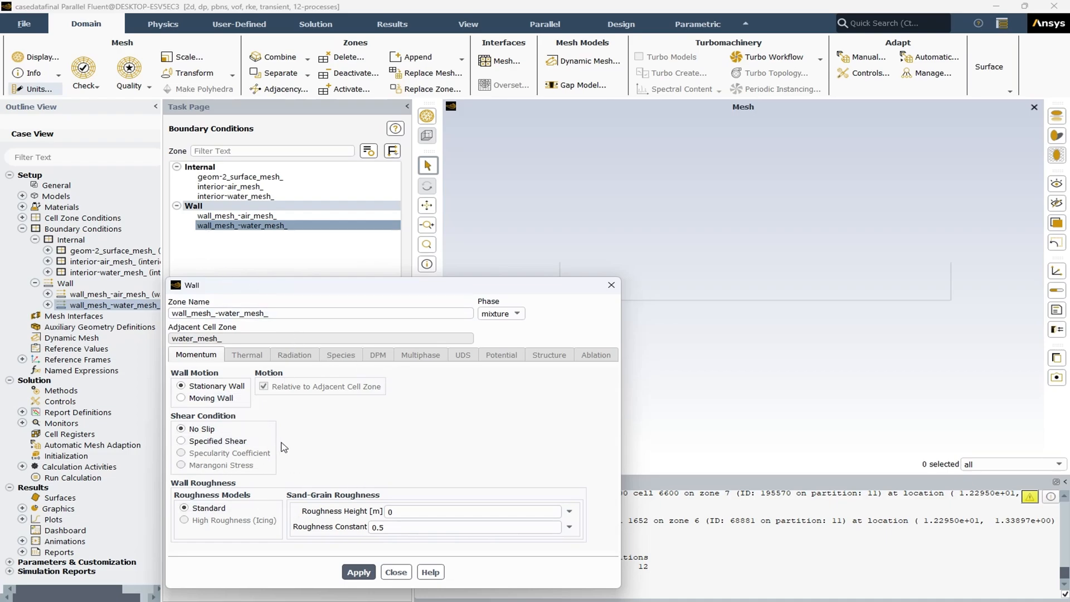
{"action": "left_click", "coordinate": [397, 573]}
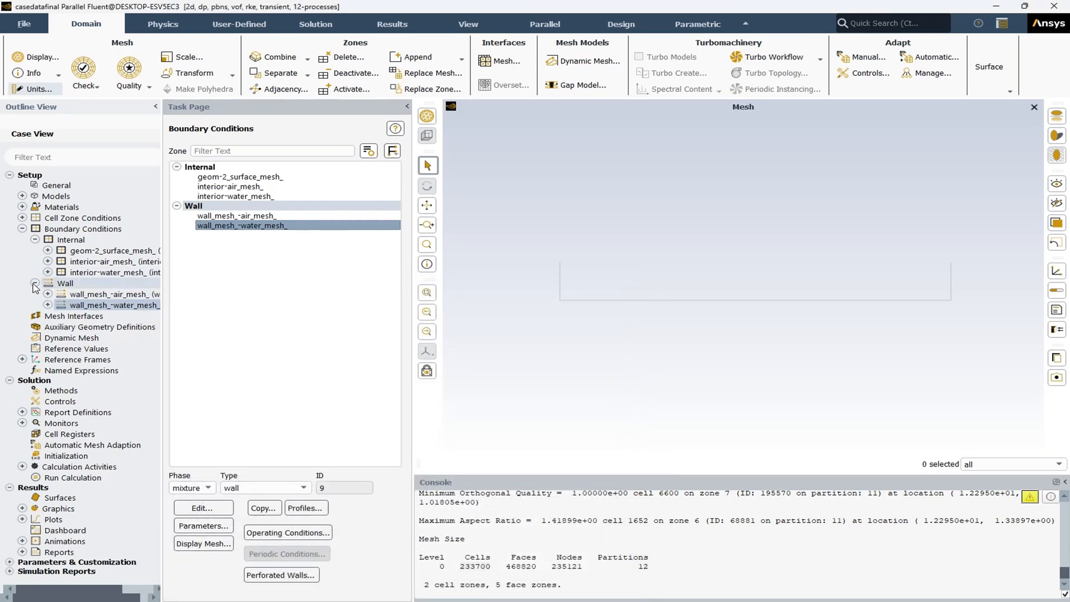
{"action": "left_click", "coordinate": [22, 229]}
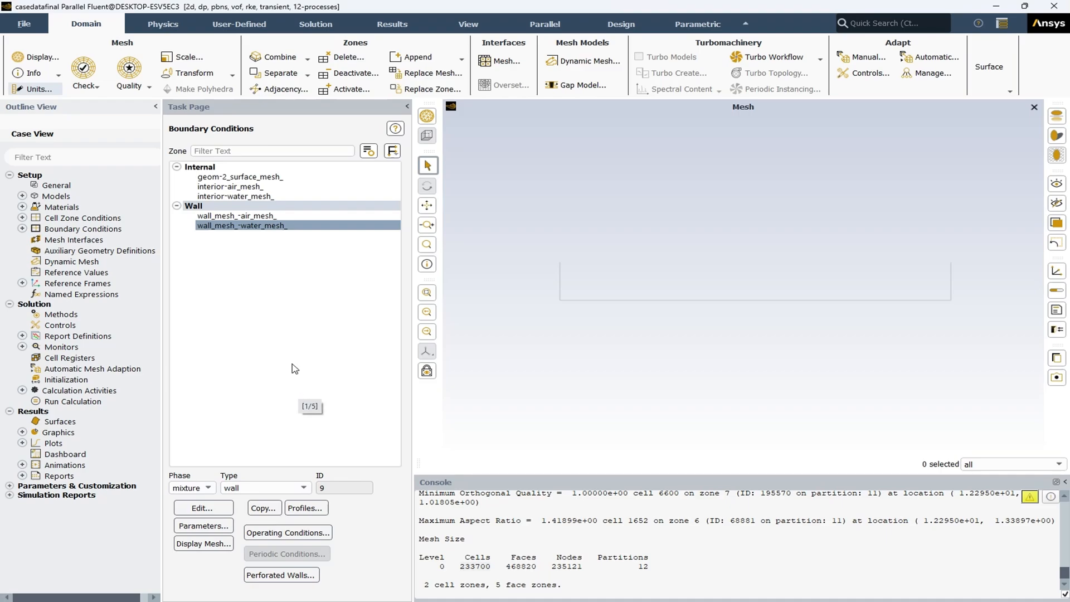
Examine the solution methods, including the pressure-velocity coupling schemes and transient formulation options, keeping SIMPLE and First Order Implicit.
{"action": "left_click", "coordinate": [10, 176]}
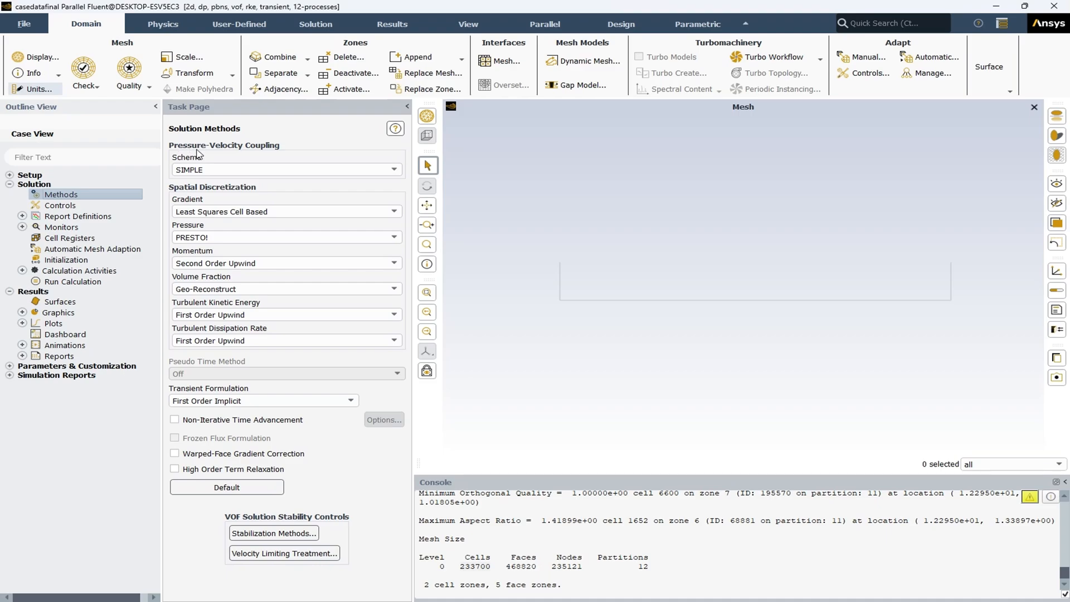
{"action": "left_click", "coordinate": [221, 174]}
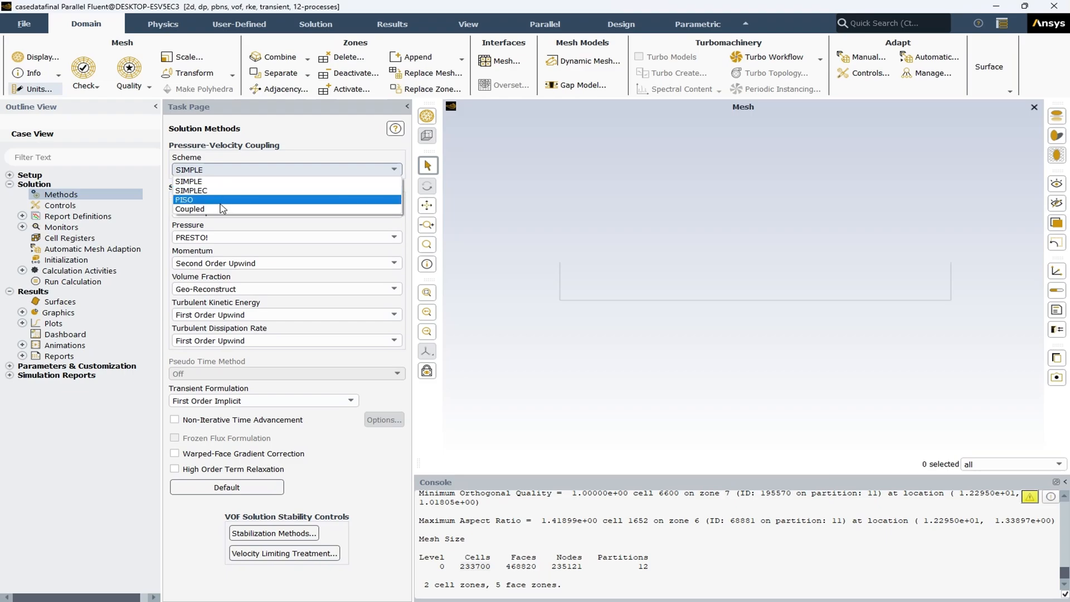
{"action": "left_click", "coordinate": [250, 147]}
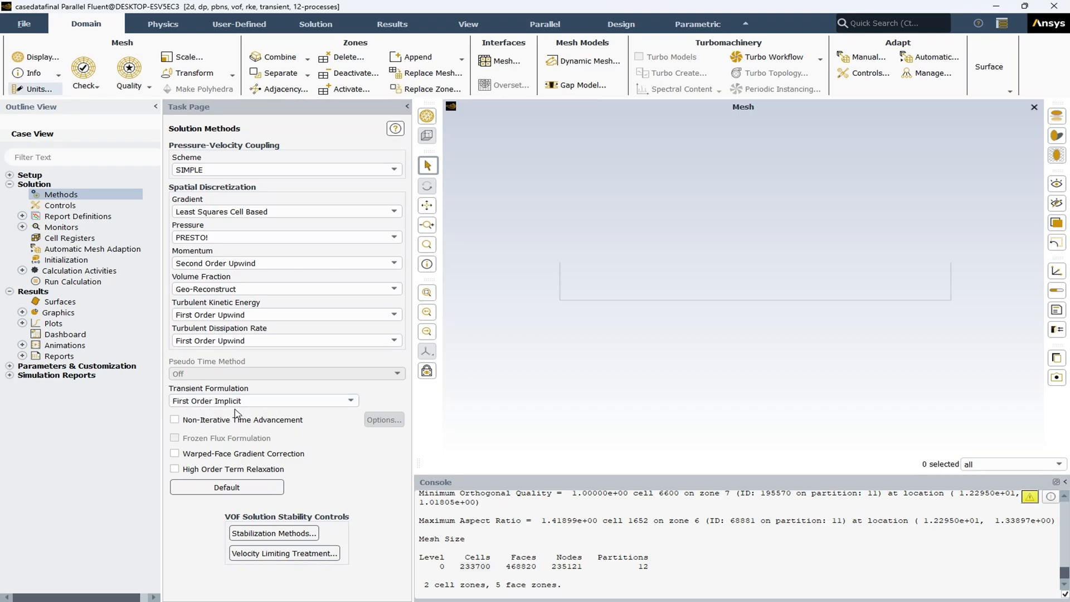
{"action": "left_click", "coordinate": [255, 402]}
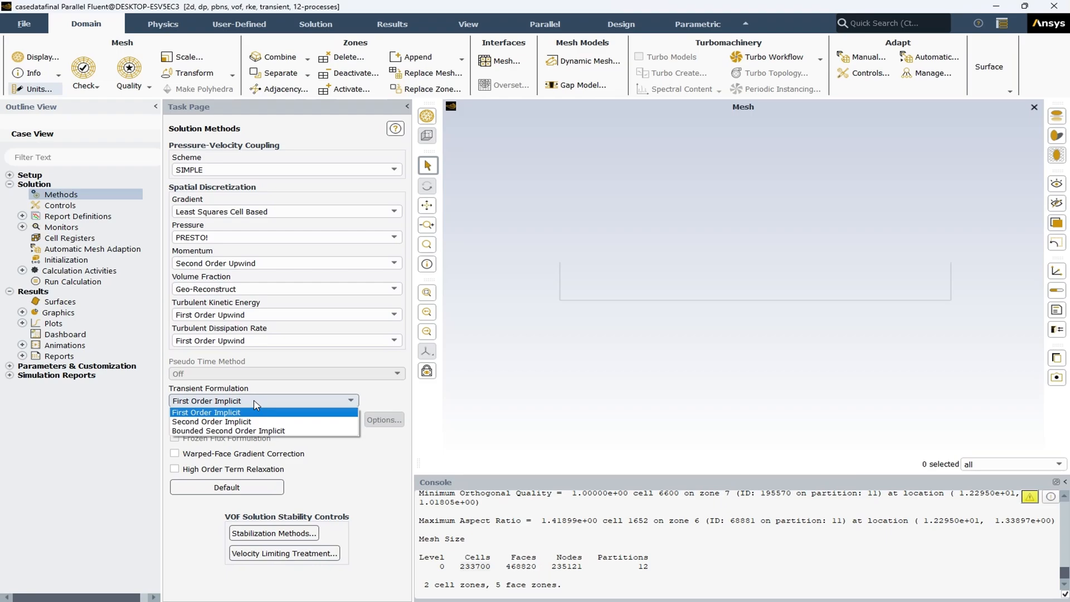
{"action": "left_click", "coordinate": [255, 412]}
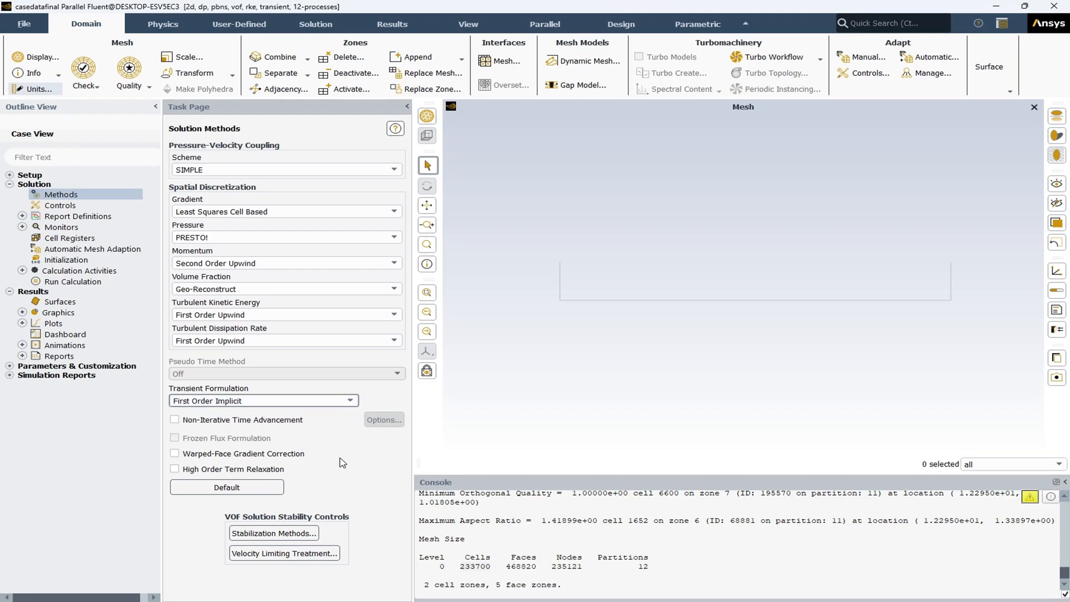
Review the under-relaxation factors and the available types of new report definitions, without creating a report.
{"action": "left_click", "coordinate": [51, 206]}
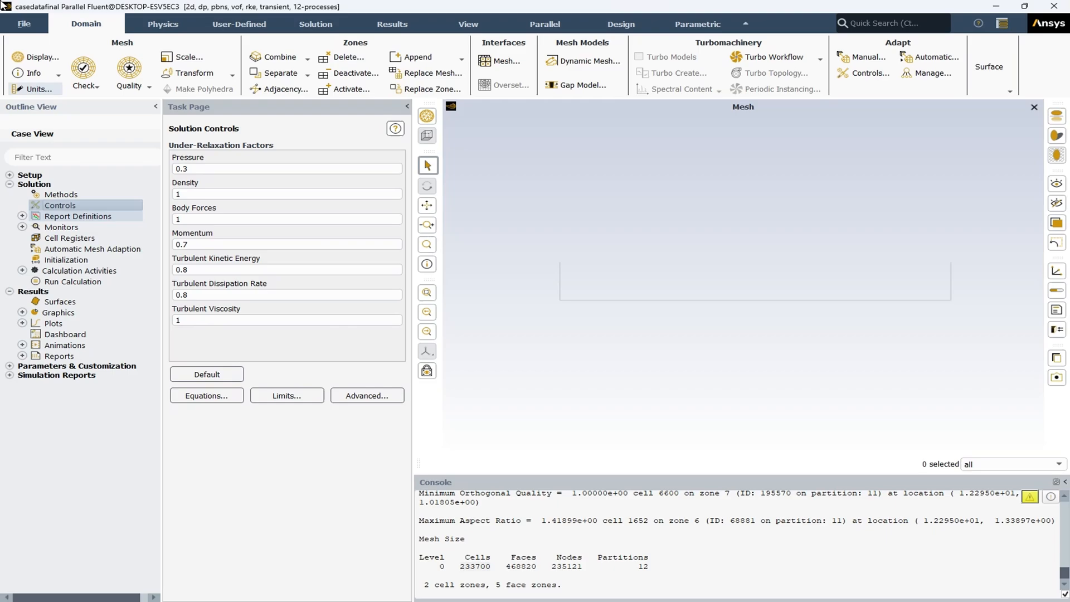
{"action": "right_click", "coordinate": [55, 219]}
{"action": "mouse_move", "coordinate": [86, 291]}
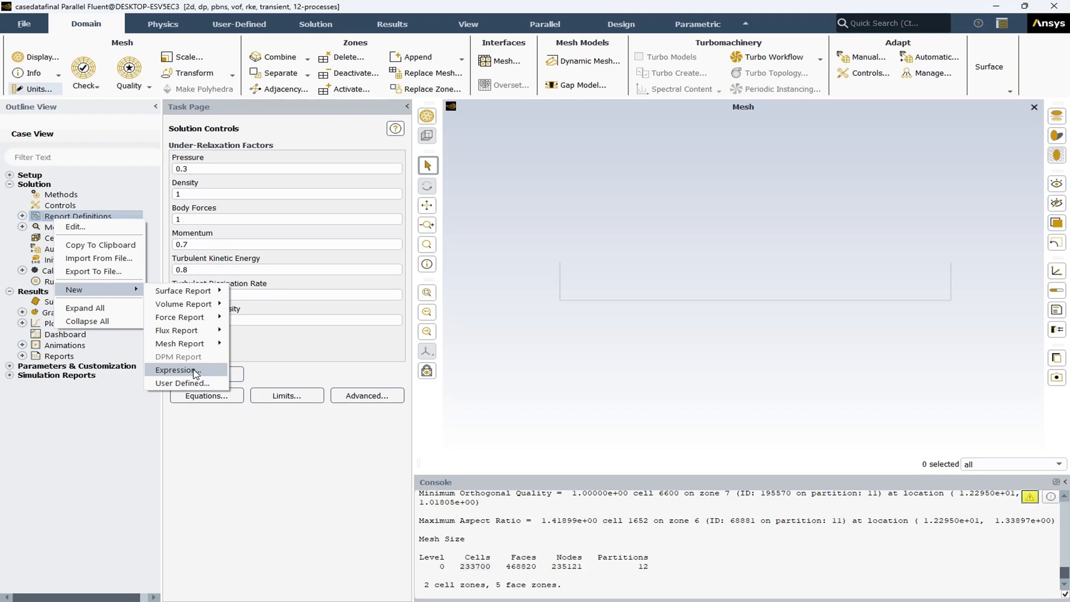
{"action": "left_click", "coordinate": [158, 453]}
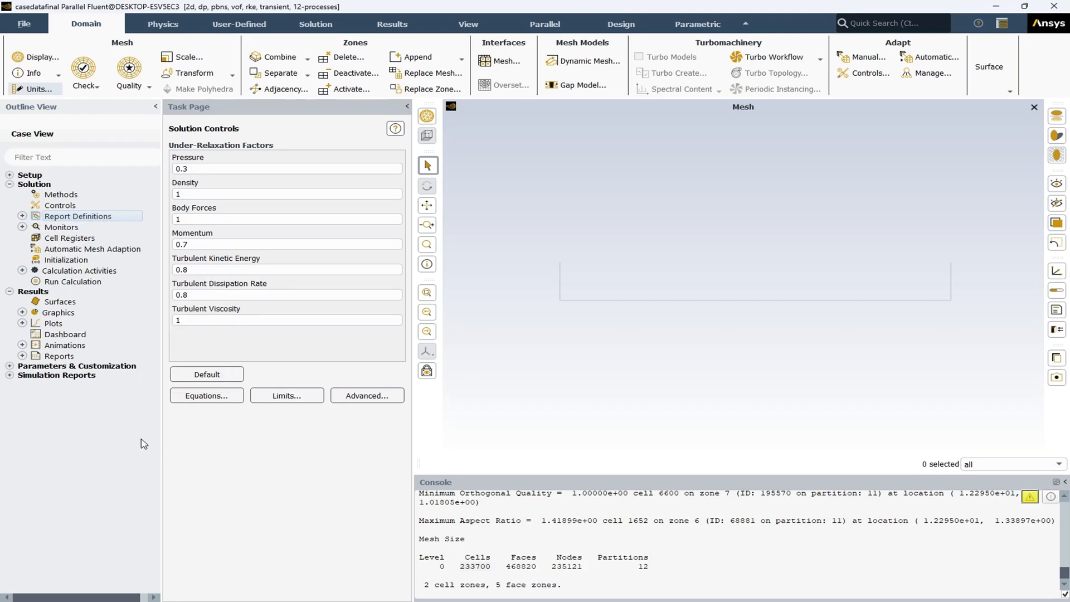
Review the residual monitors and their absolute convergence criteria, then accept them without changes and collapse the monitors branch.
{"action": "left_click", "coordinate": [26, 229]}
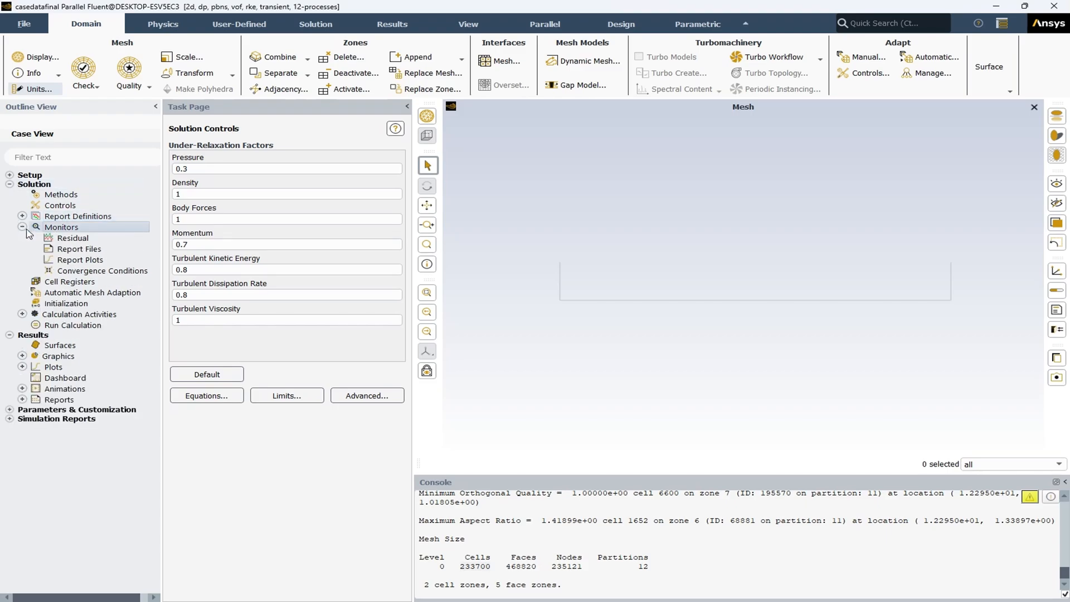
{"action": "left_click", "coordinate": [74, 239]}
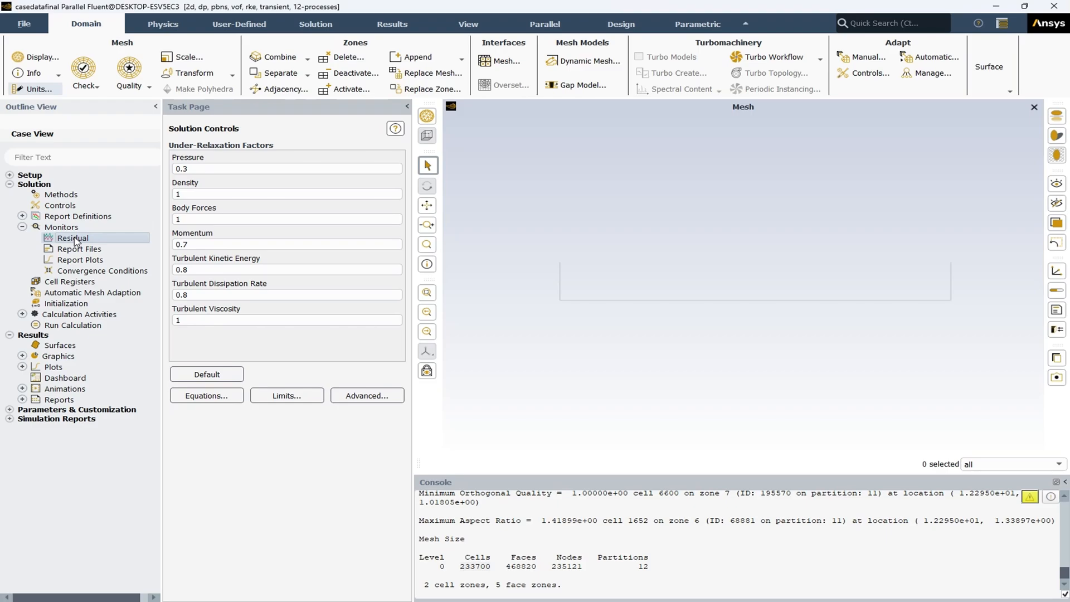
{"action": "double_click", "coordinate": [74, 240]}
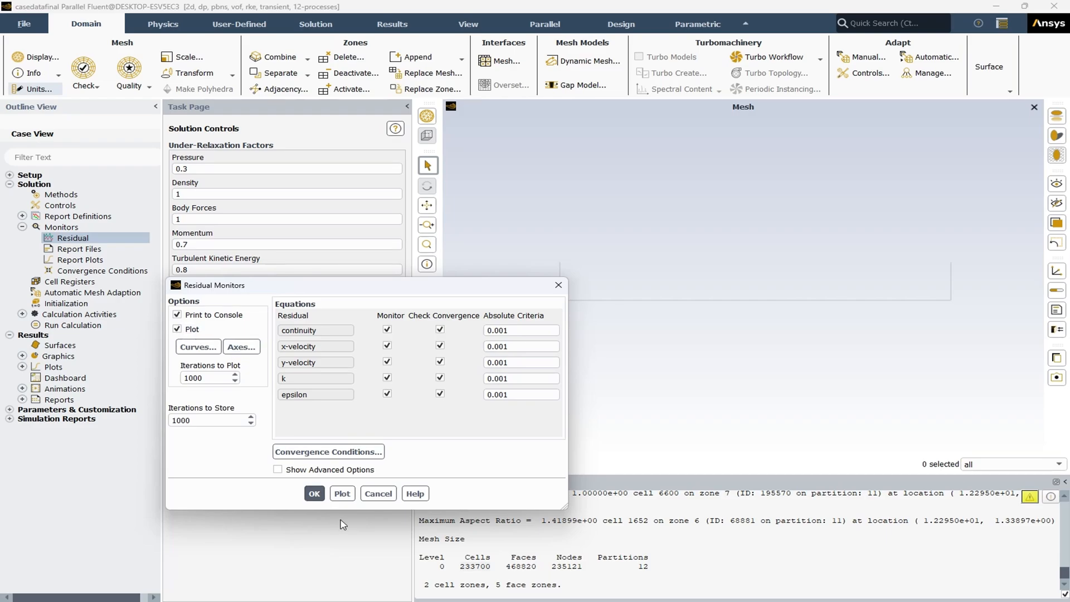
{"action": "left_click", "coordinate": [315, 495]}
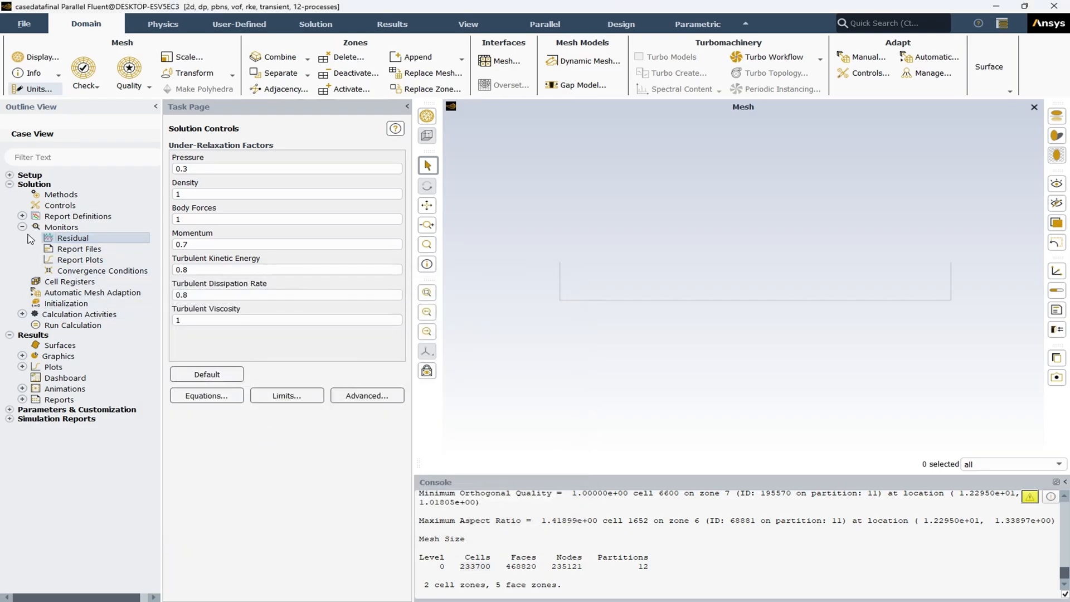
{"action": "left_click", "coordinate": [23, 227]}
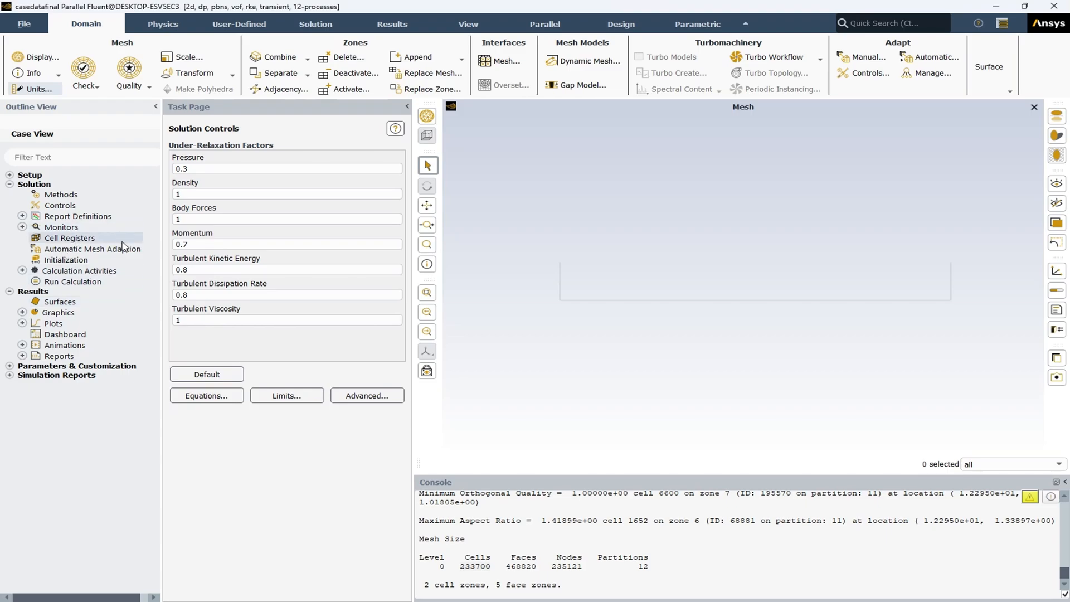
Initialize the solution with Standard Initialization and display the water volume fraction using contour-1.
{"action": "left_click", "coordinate": [78, 262]}
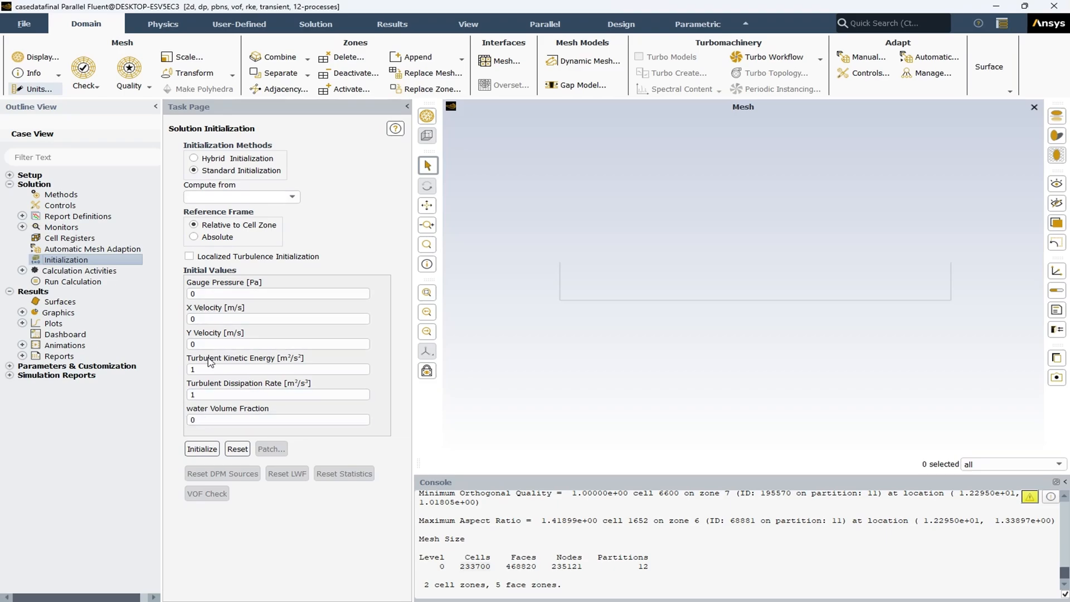
{"action": "left_click", "coordinate": [203, 449]}
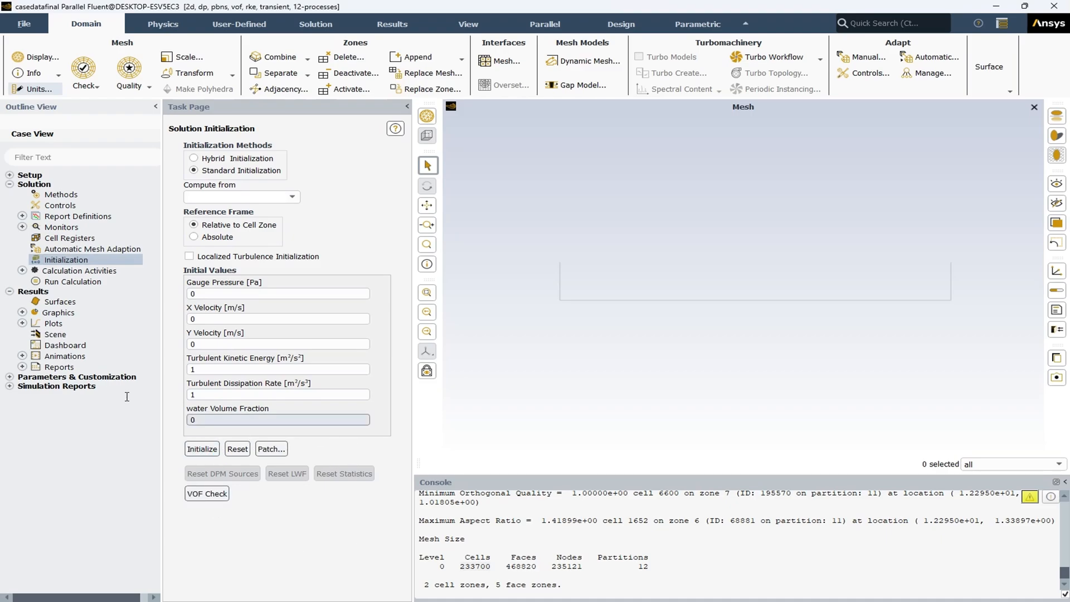
{"action": "left_click", "coordinate": [22, 312]}
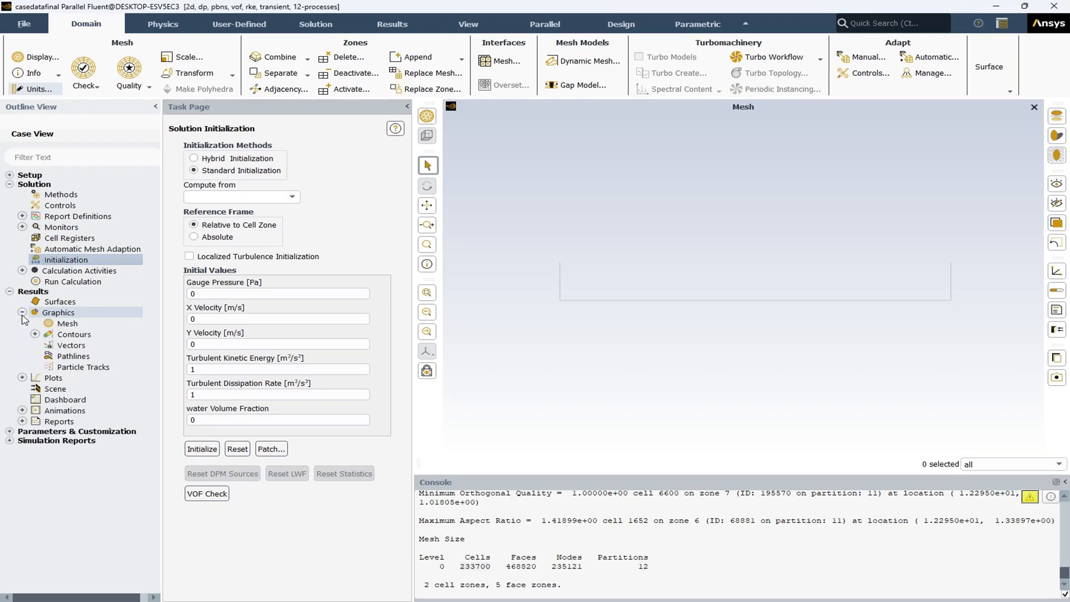
{"action": "left_click", "coordinate": [35, 335]}
{"action": "double_click", "coordinate": [84, 346]}
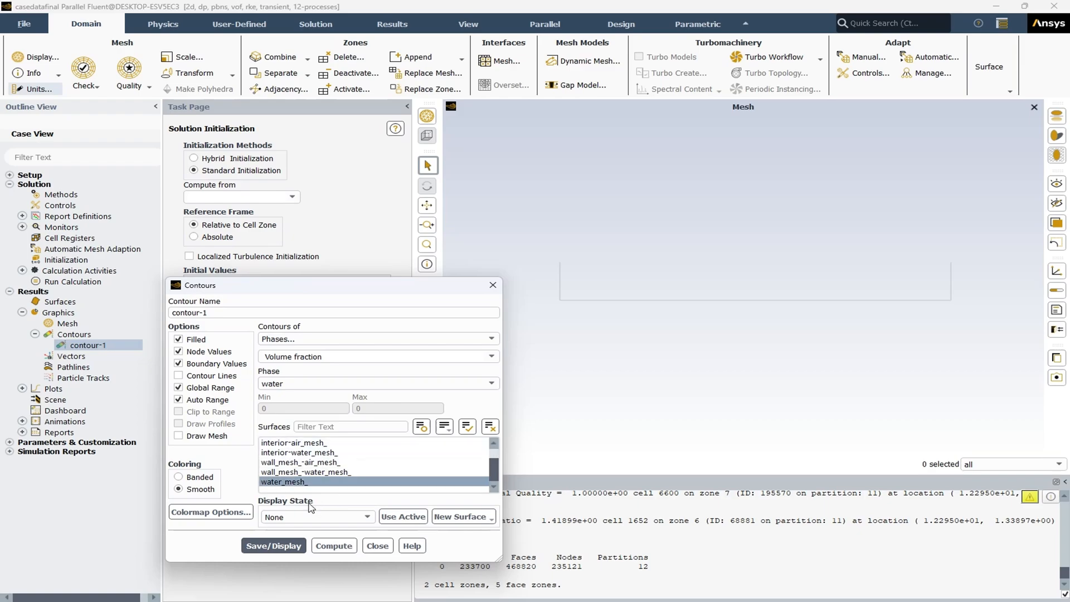
{"action": "left_click", "coordinate": [290, 546]}
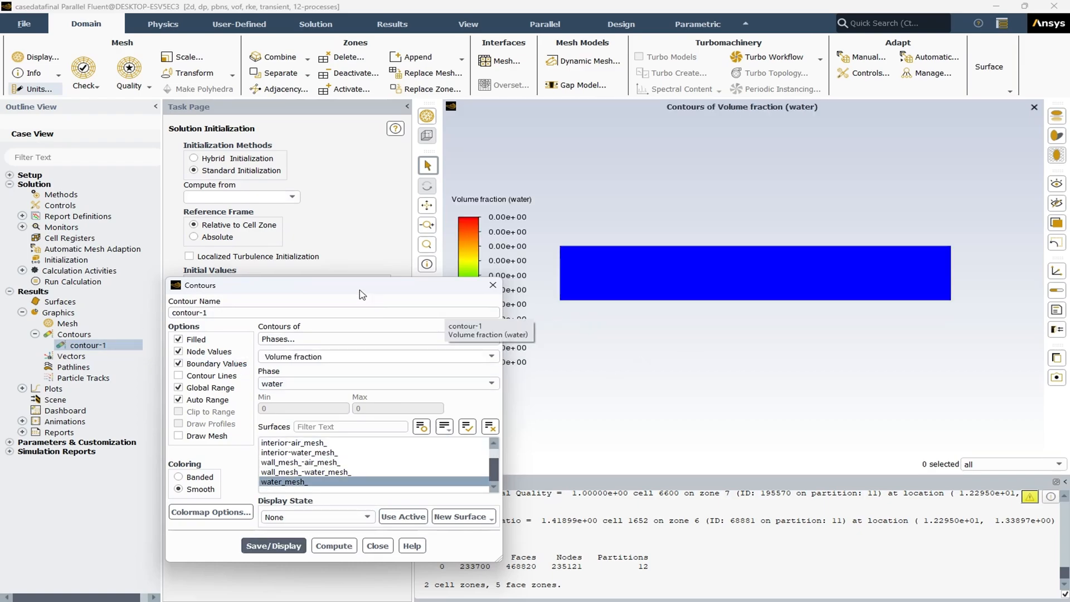
{"action": "left_click_drag", "start_coordinate": [362, 285], "coordinate": [243, 275]}
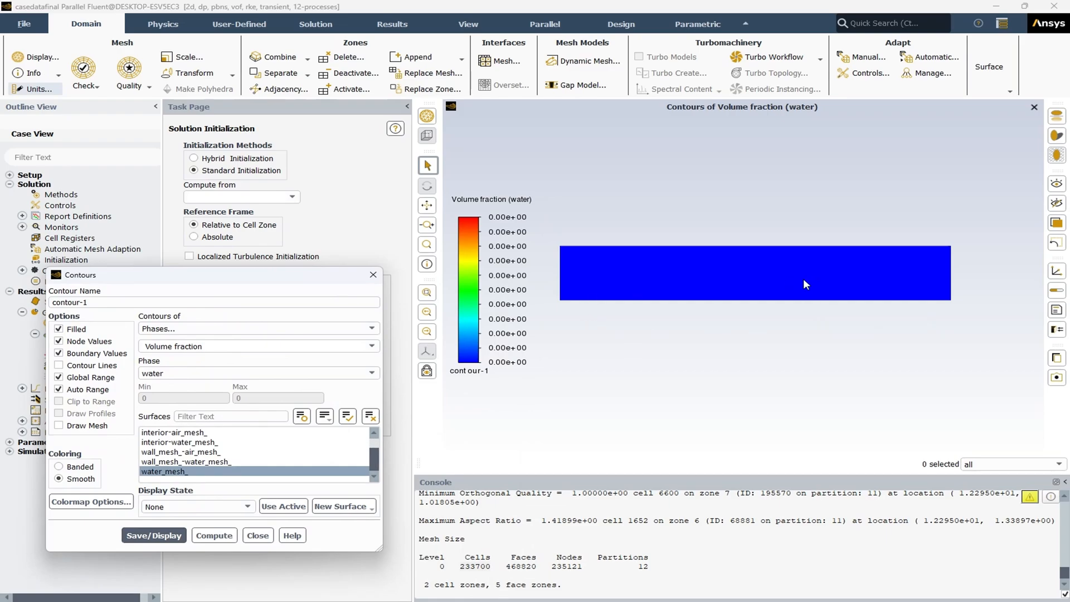
{"action": "left_click", "coordinate": [257, 535]}
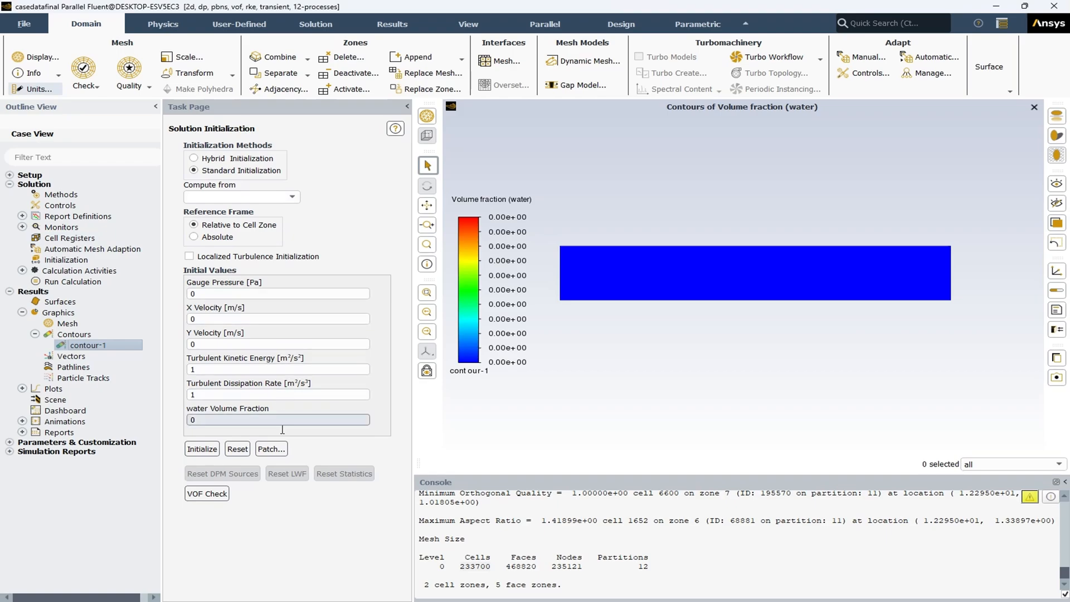
Patch the water phase's Volume Fraction with a value of 1 in the water_mesh_ zone.
{"action": "left_click", "coordinate": [266, 449]}
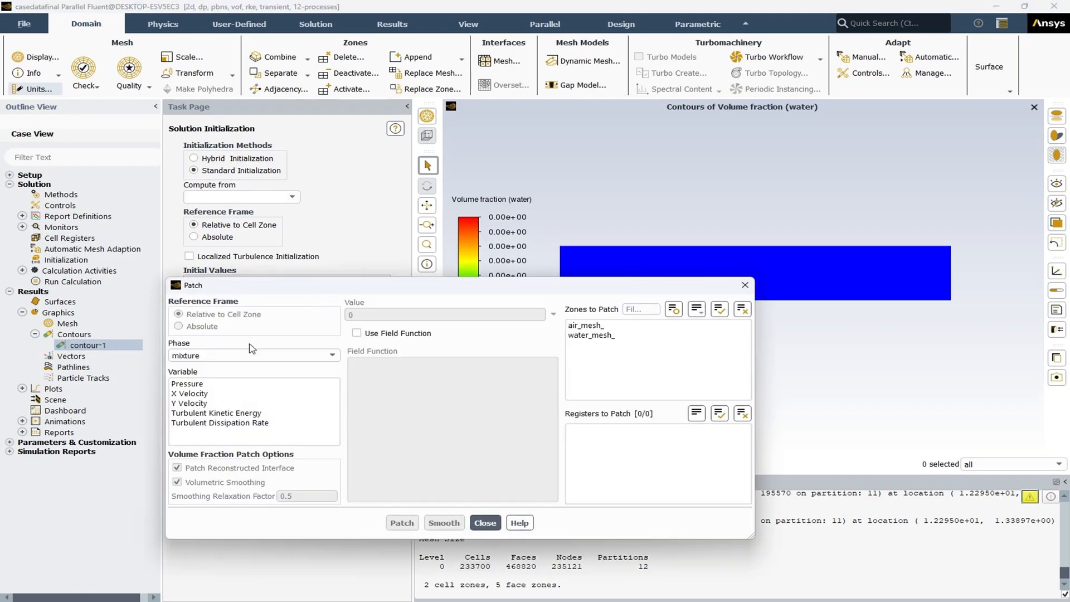
{"action": "left_click_drag", "start_coordinate": [491, 295], "coordinate": [381, 308]}
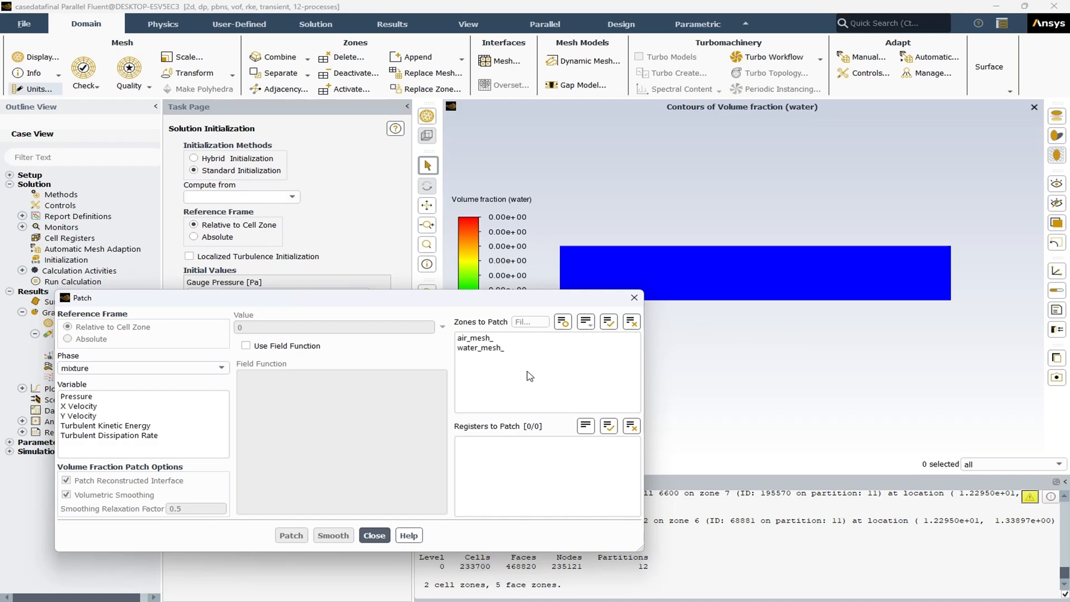
{"action": "left_click", "coordinate": [167, 368]}
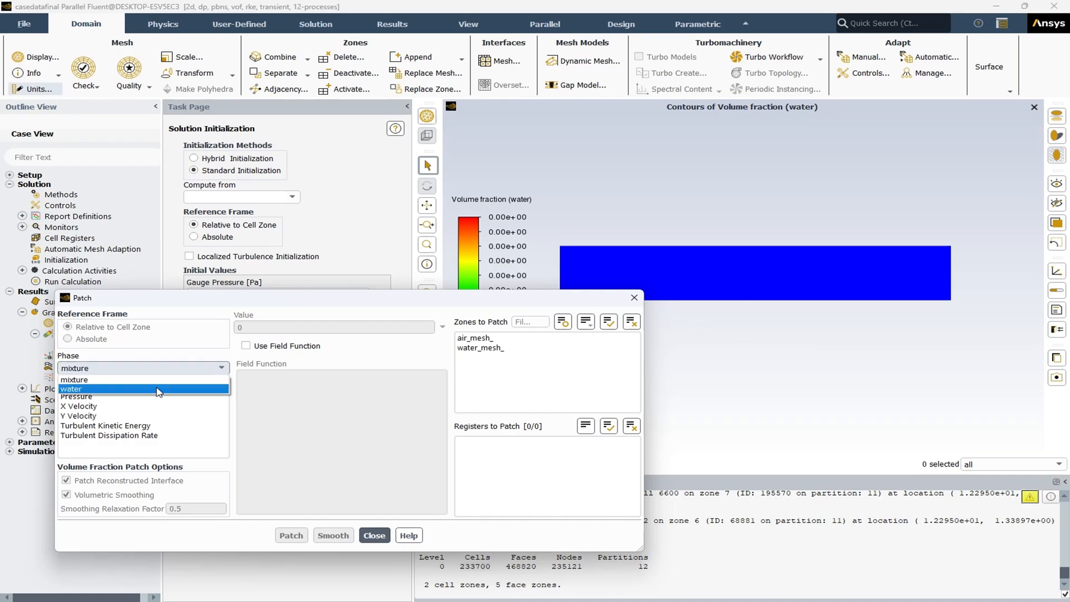
{"action": "left_click", "coordinate": [149, 390]}
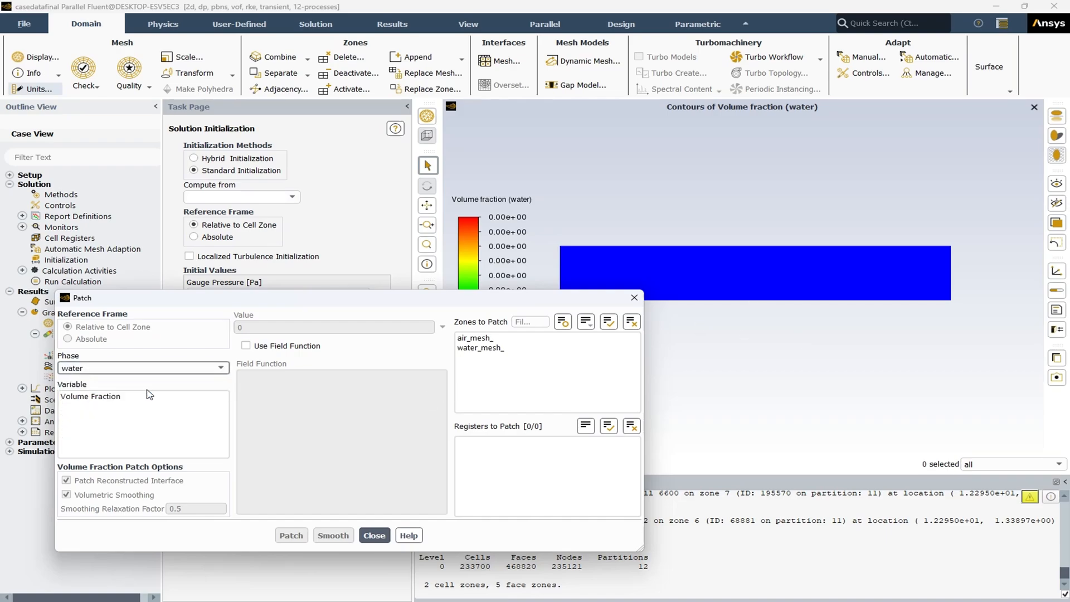
{"action": "left_click", "coordinate": [110, 397]}
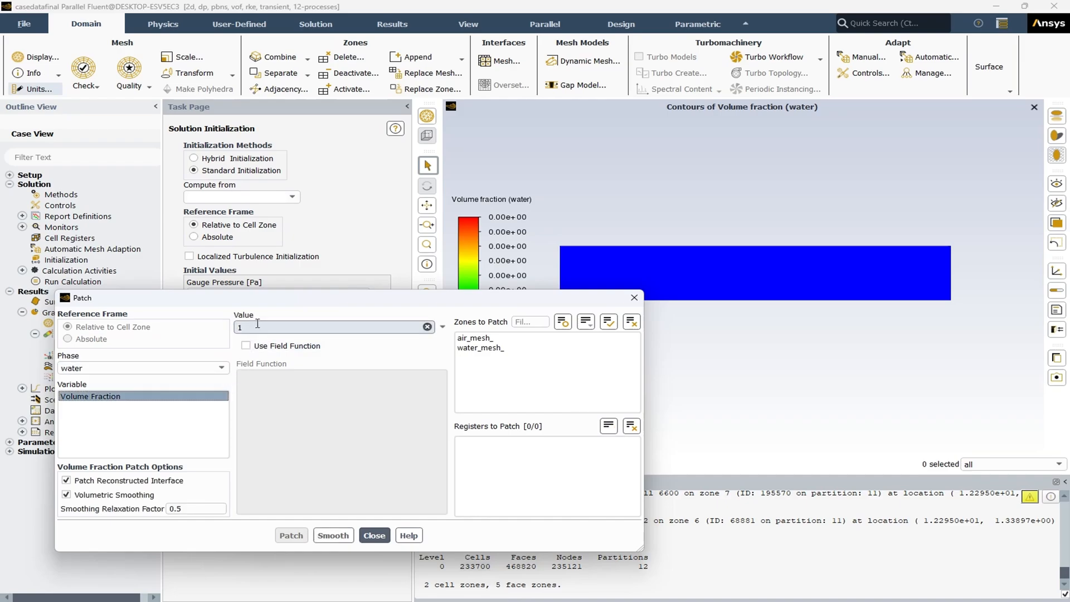
{"action": "left_click", "coordinate": [478, 349]}
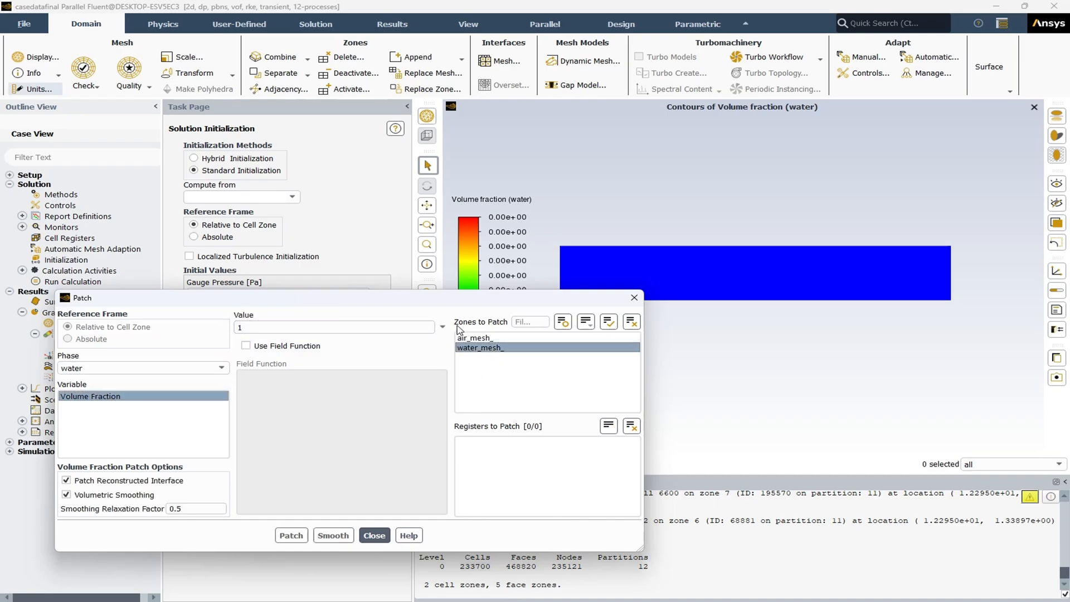
{"action": "left_click", "coordinate": [291, 535]}
{"action": "left_click", "coordinate": [374, 535]}
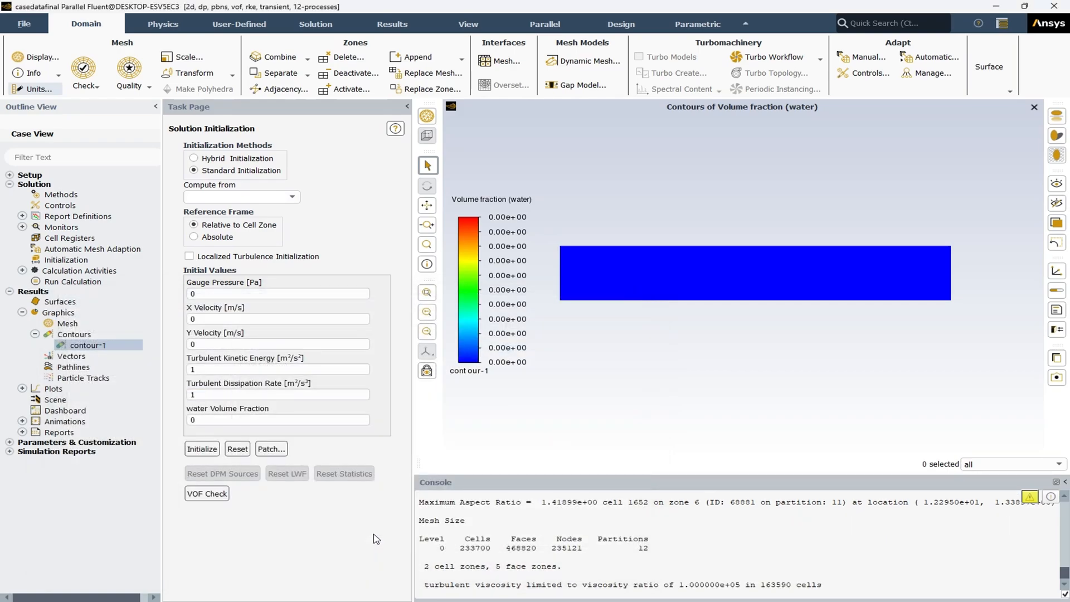
Redisplay contour-1 to check the patched water volume fraction, then close it and collapse the graphics branch.
{"action": "double_click", "coordinate": [83, 348]}
{"action": "left_click", "coordinate": [155, 536]}
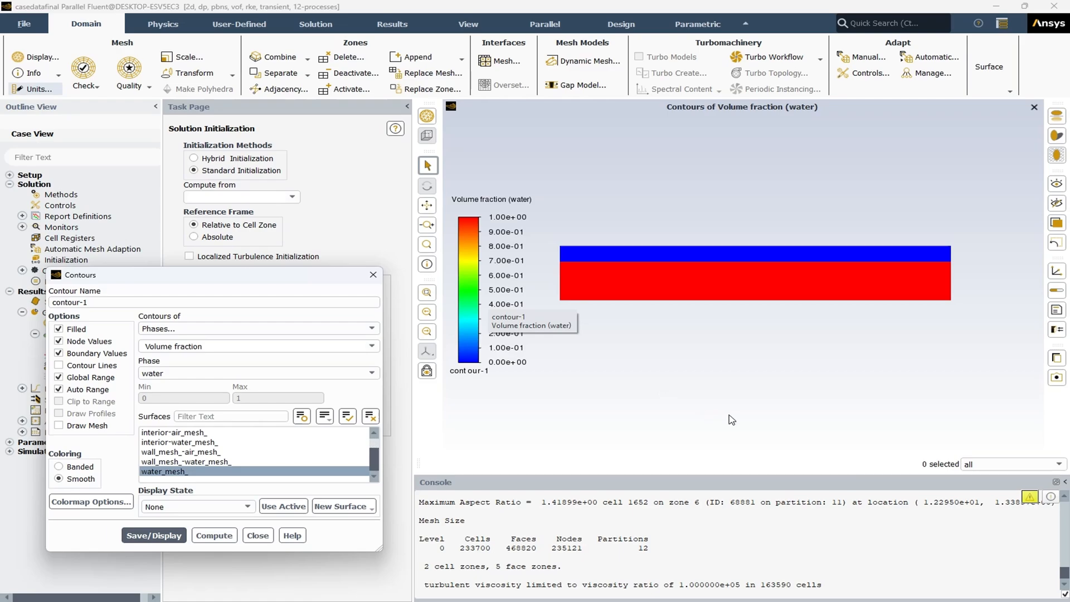
{"action": "scroll", "coordinate": [730, 416], "scroll_direction": "down", "scroll_amount": 1}
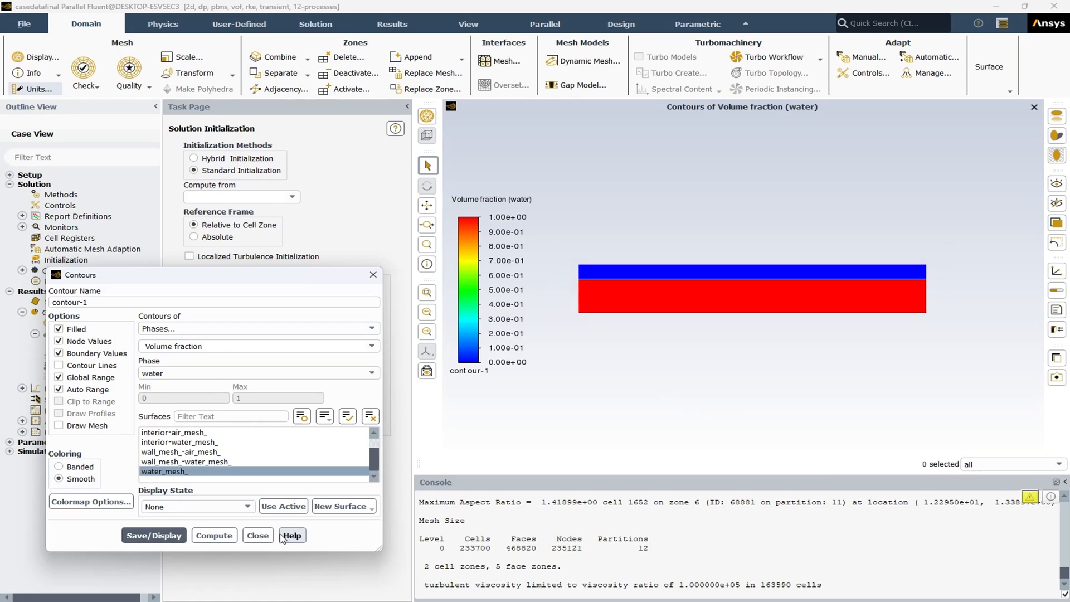
{"action": "left_click", "coordinate": [260, 535]}
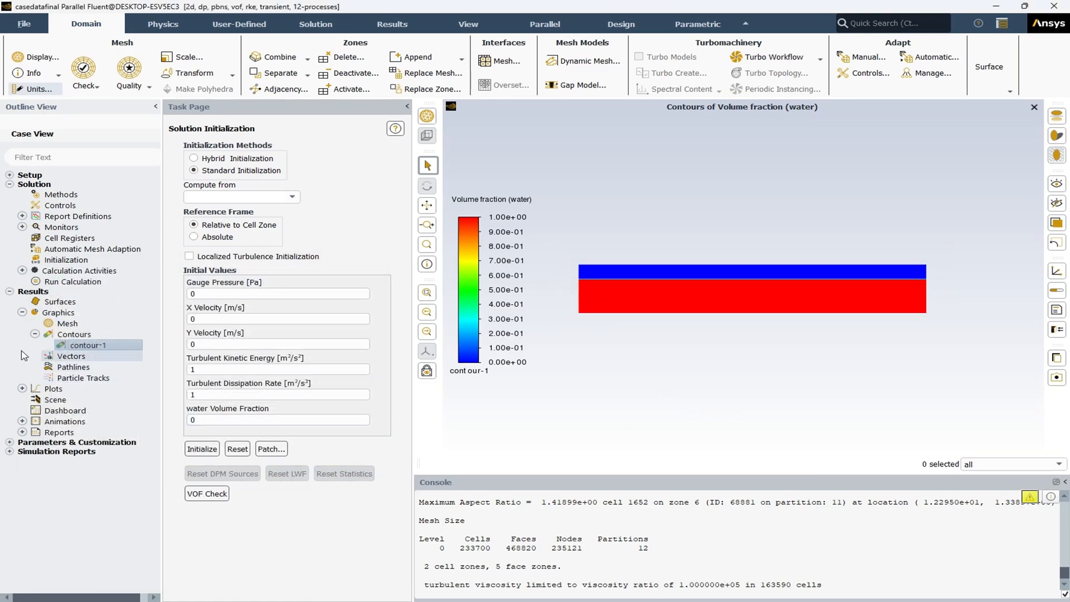
{"action": "left_click", "coordinate": [34, 333]}
{"action": "left_click", "coordinate": [22, 313]}
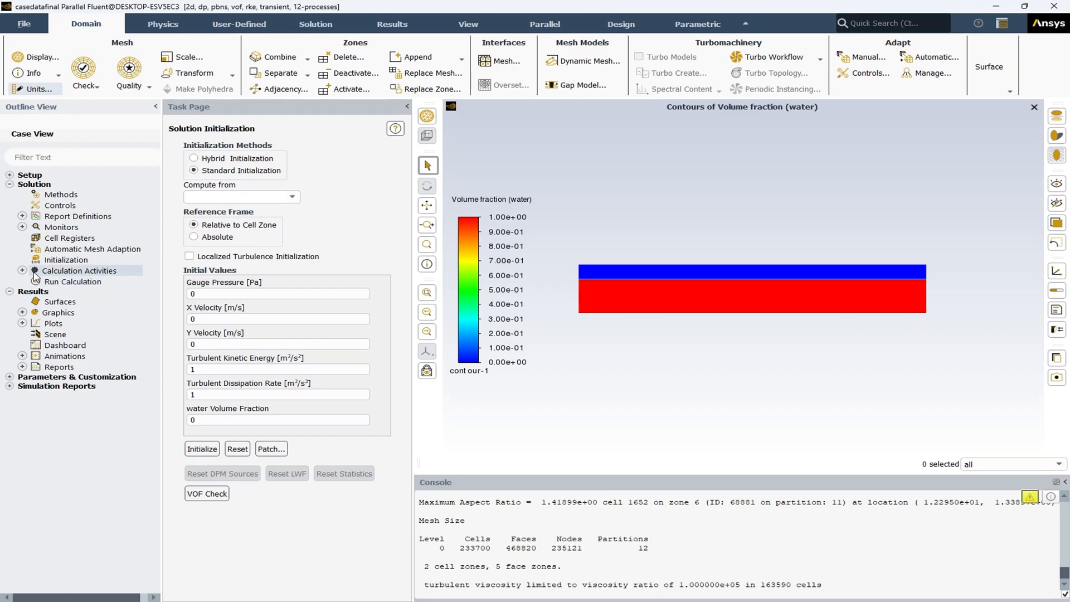
Set autosave to every 10 time steps and review the detailed autosave options, leaving them without changes.
{"action": "double_click", "coordinate": [66, 271]}
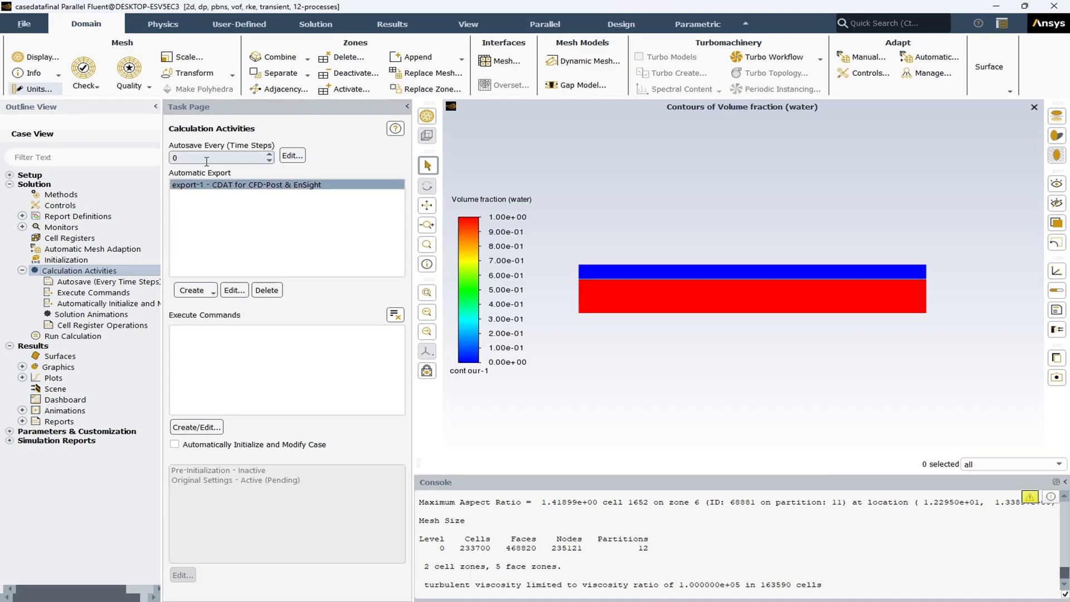
{"action": "double_click", "coordinate": [174, 158]}
{"action": "left_click", "coordinate": [367, 166]}
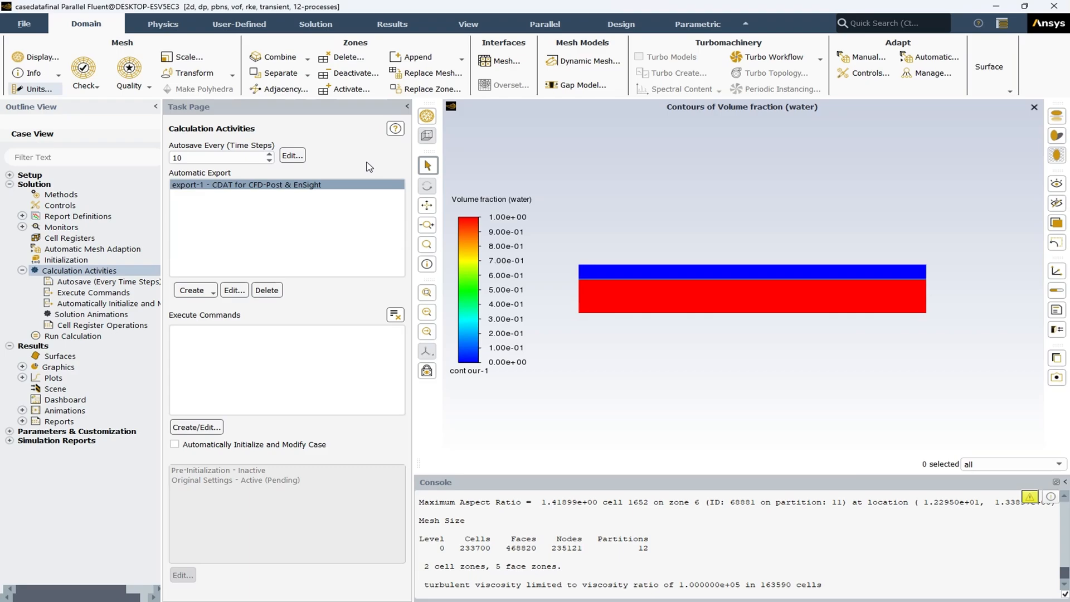
{"action": "left_click", "coordinate": [186, 159]}
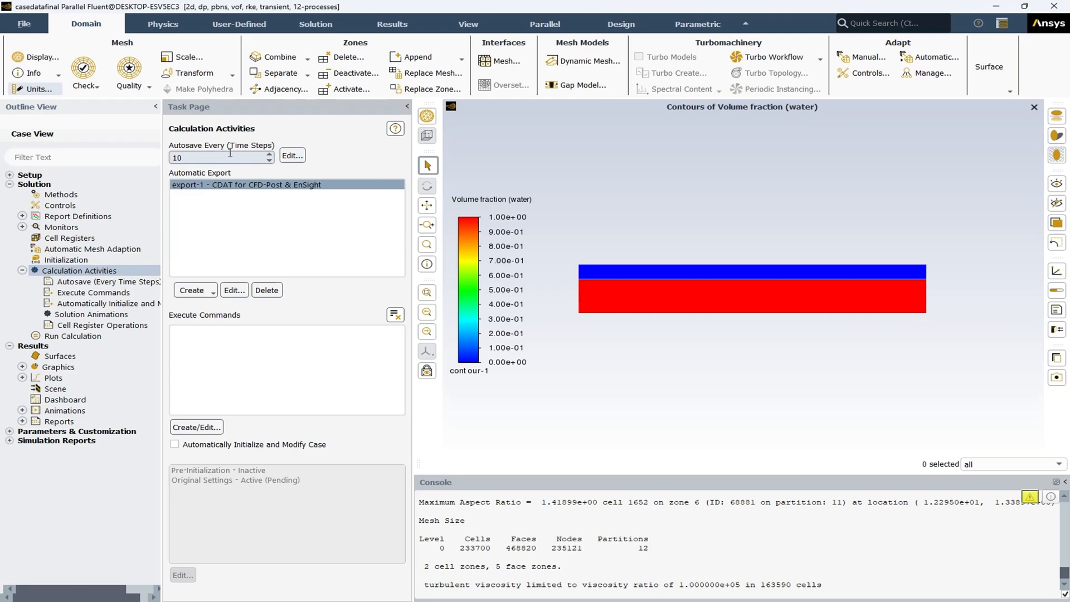
{"action": "left_click", "coordinate": [292, 155]}
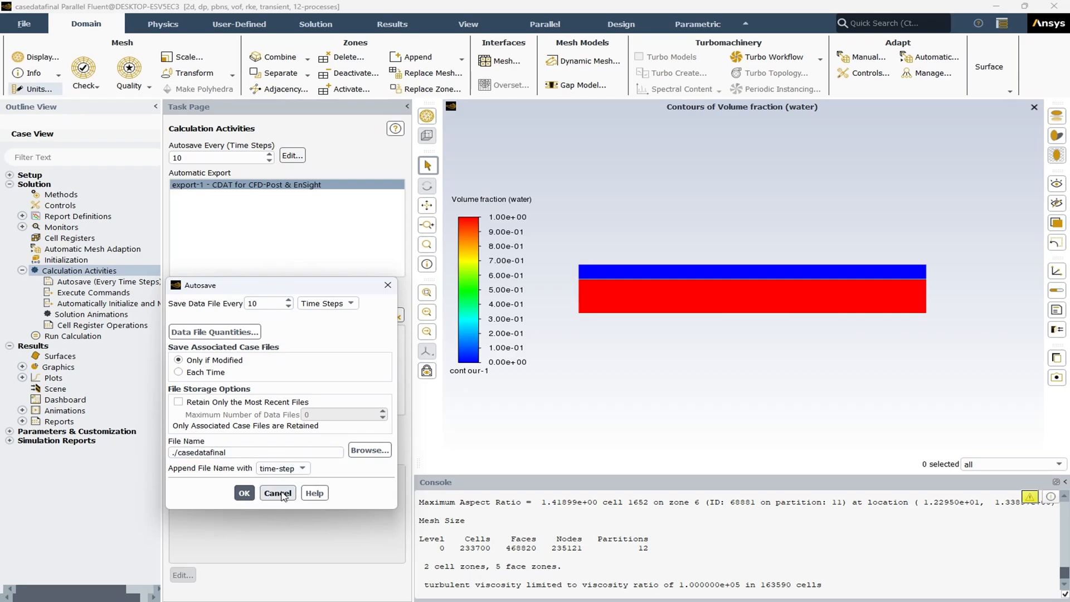
{"action": "left_click", "coordinate": [277, 493]}
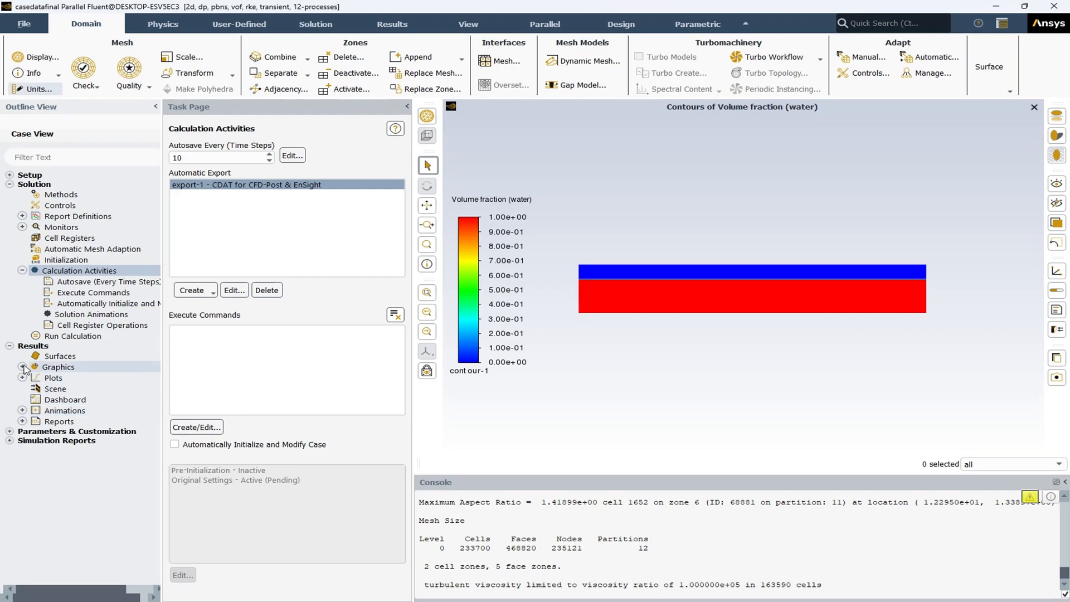
Try a solution animation of contour-1 recorded every 5 time steps, preview it, then discard the definition and collapse the calculation activities.
{"action": "left_click", "coordinate": [80, 315]}
{"action": "double_click", "coordinate": [79, 316]}
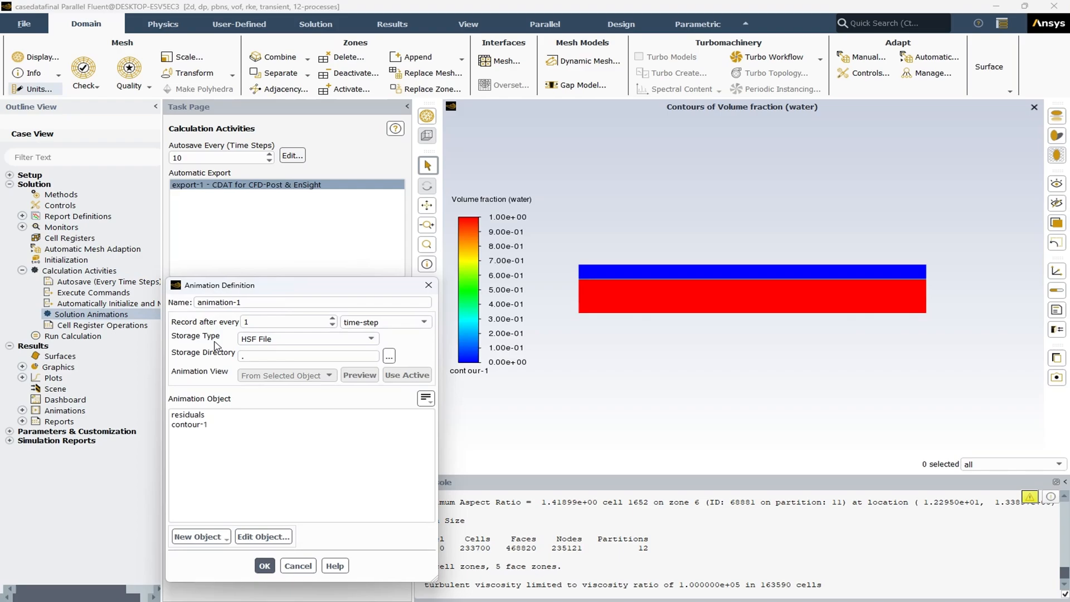
{"action": "left_click", "coordinate": [215, 424]}
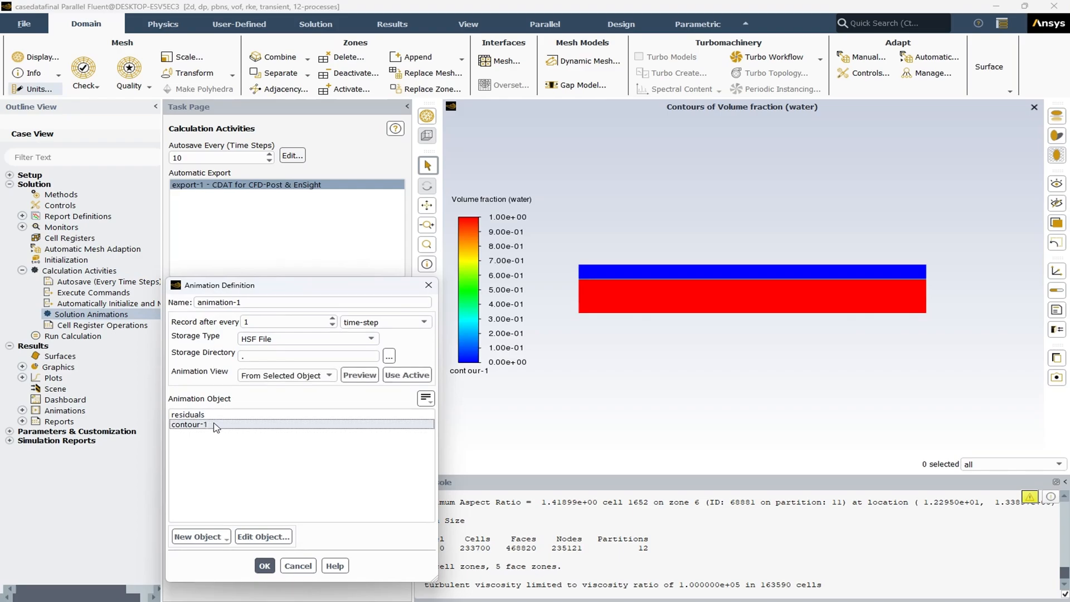
{"action": "left_click", "coordinate": [363, 376]}
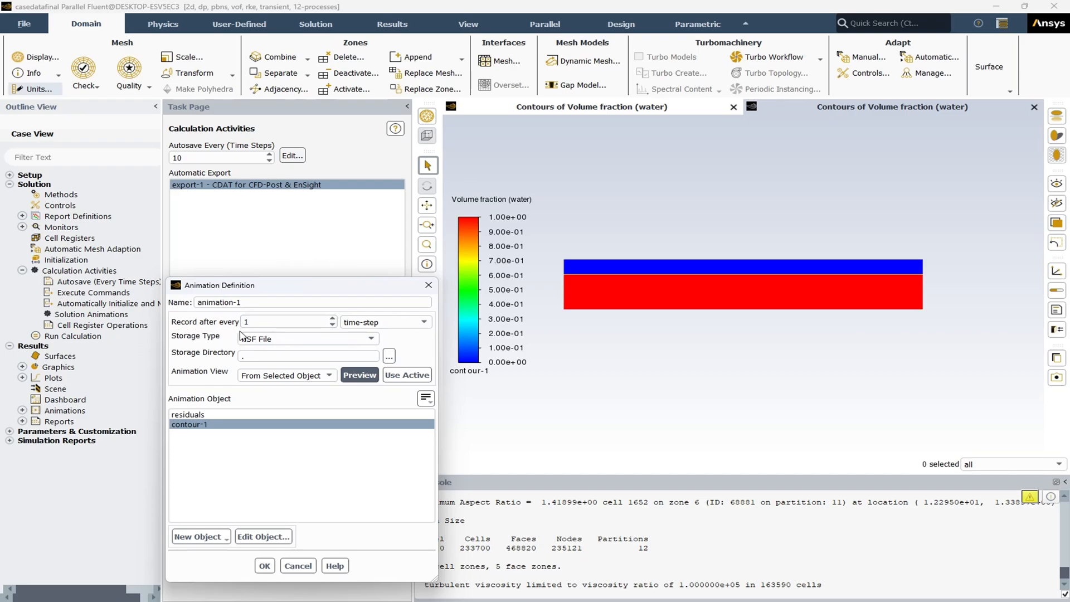
{"action": "left_click", "coordinate": [287, 322]}
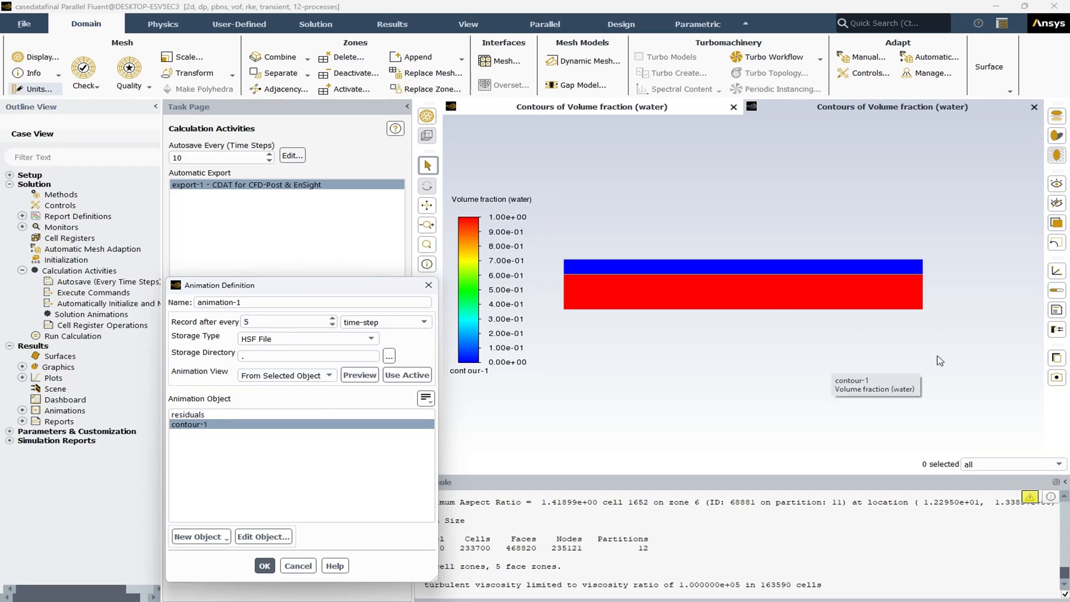
{"action": "scroll", "coordinate": [956, 362], "scroll_direction": "down", "scroll_amount": 1}
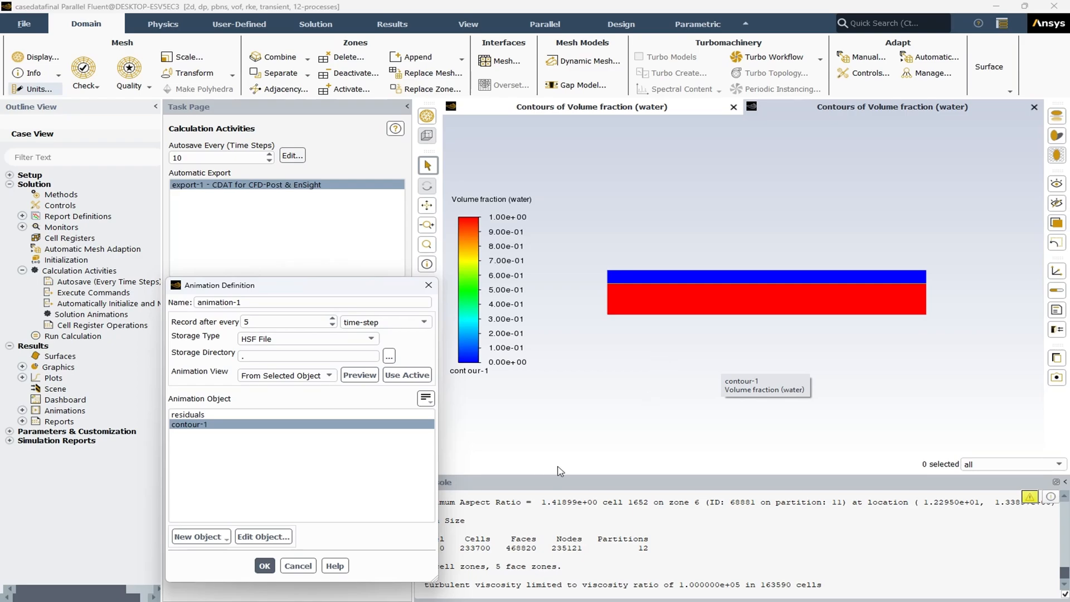
{"action": "left_click", "coordinate": [297, 566]}
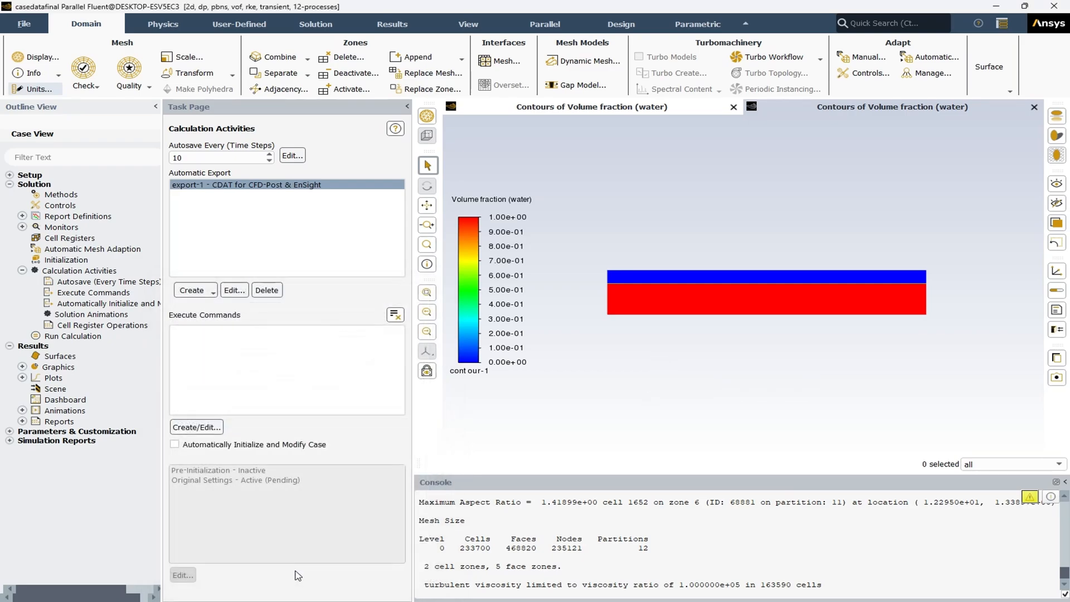
{"action": "left_click", "coordinate": [23, 272]}
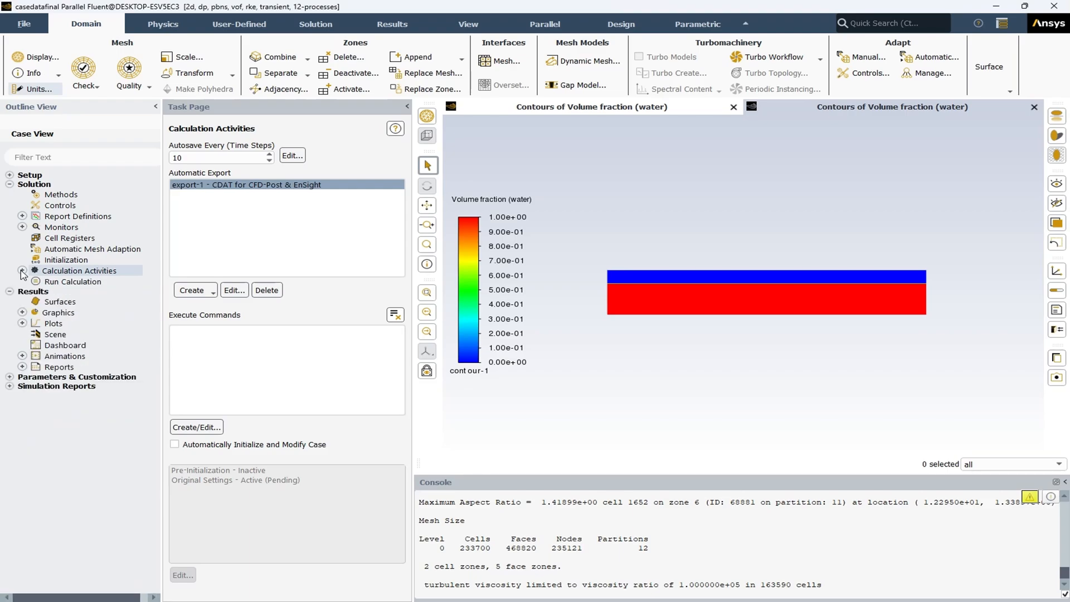
Review the number of time steps, time step size and iterations per time step for the run, and start the calculation.
{"action": "left_click", "coordinate": [74, 283]}
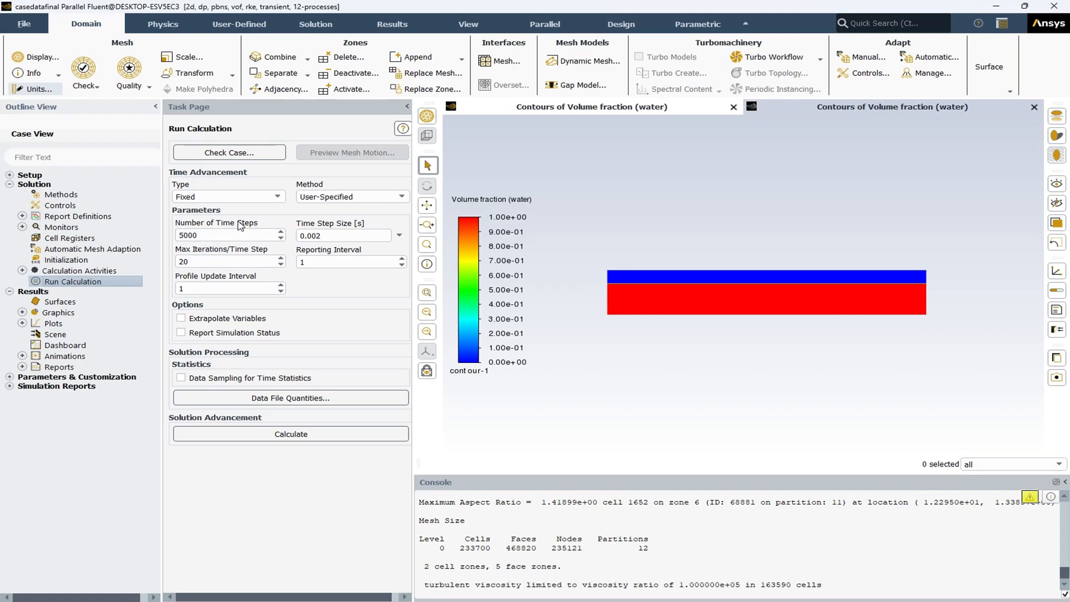
{"action": "mouse_move", "coordinate": [199, 236]}
{"action": "left_mouse_down"}
{"action": "mouse_move", "coordinate": [177, 237]}
{"action": "mouse_move", "coordinate": [194, 237]}
{"action": "left_mouse_up"}
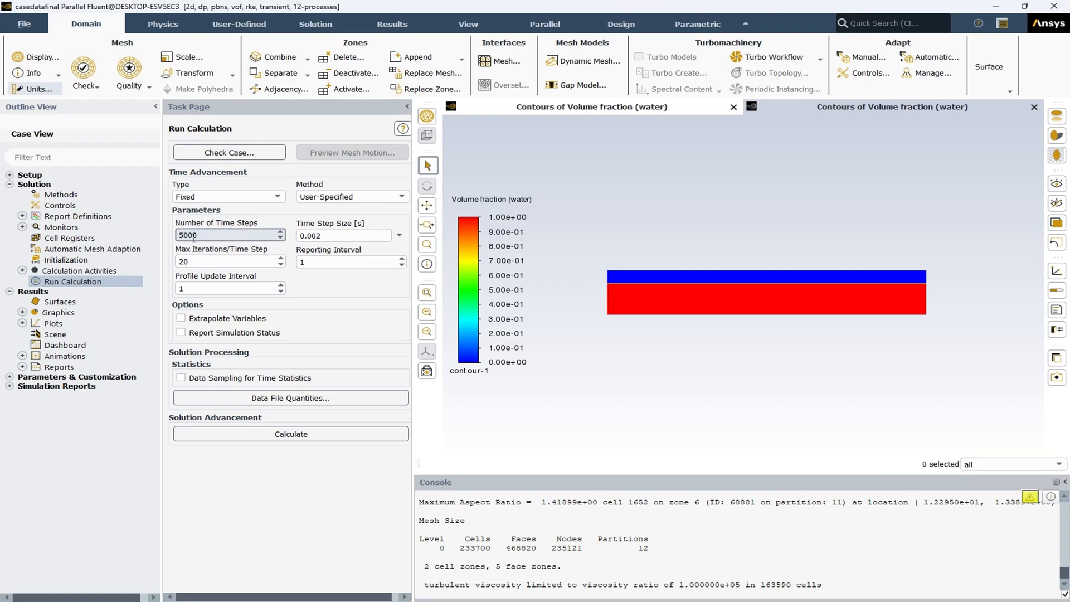
{"action": "left_click", "coordinate": [359, 236]}
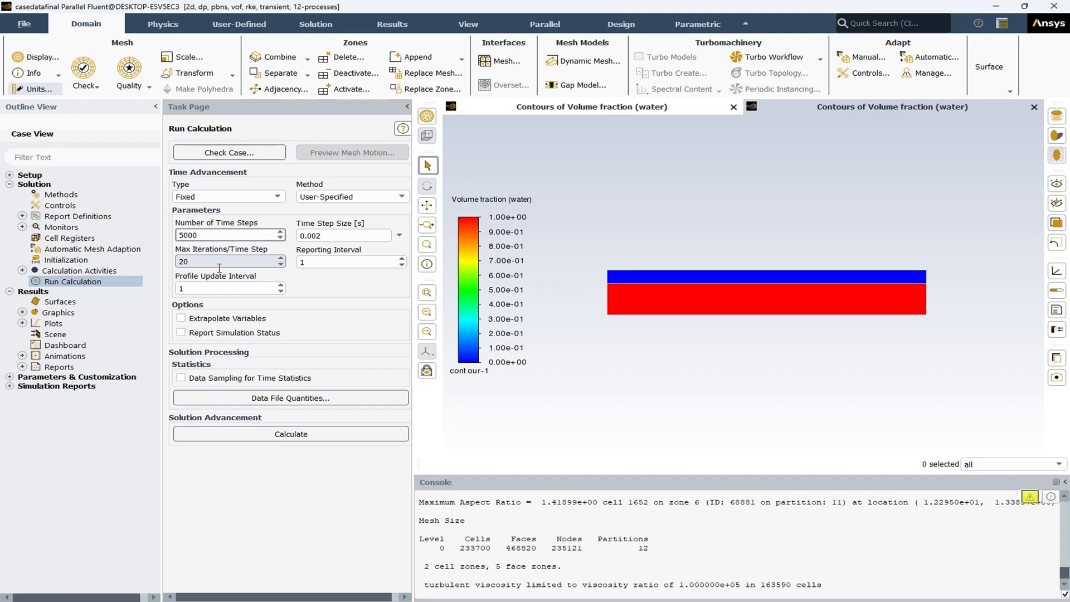
{"action": "left_click", "coordinate": [287, 435]}
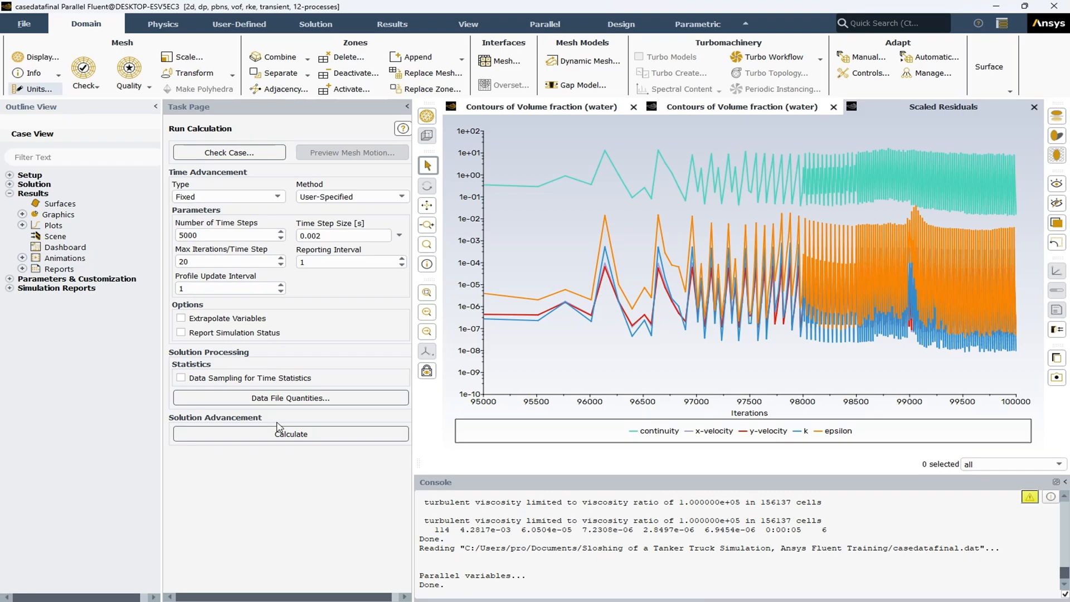
{"action": "right_click", "coordinate": [67, 204]}
{"action": "mouse_move", "coordinate": [93, 228]}
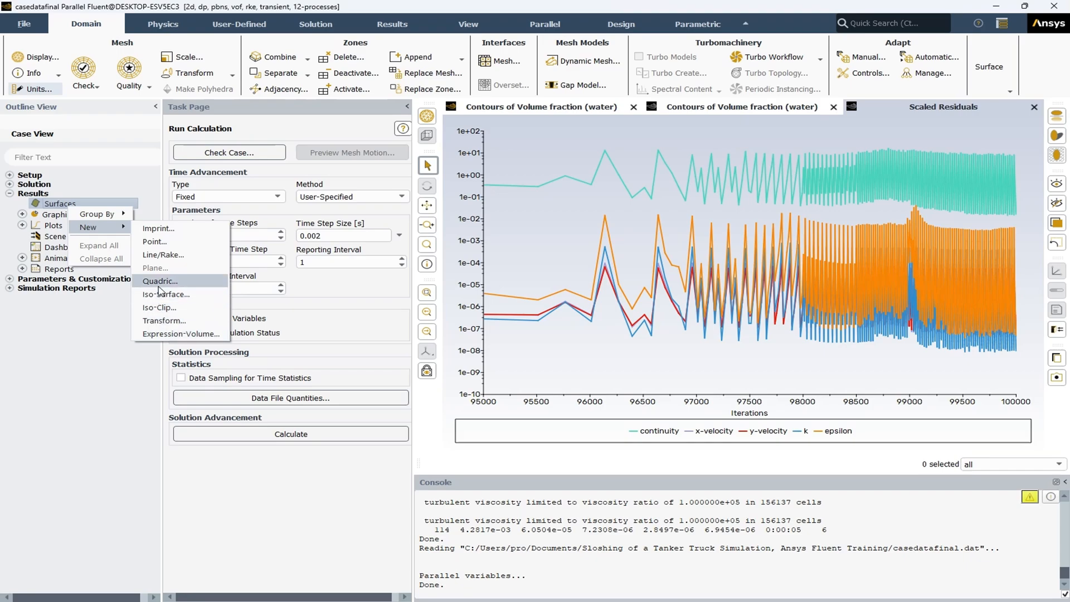
{"action": "left_click", "coordinate": [298, 505]}
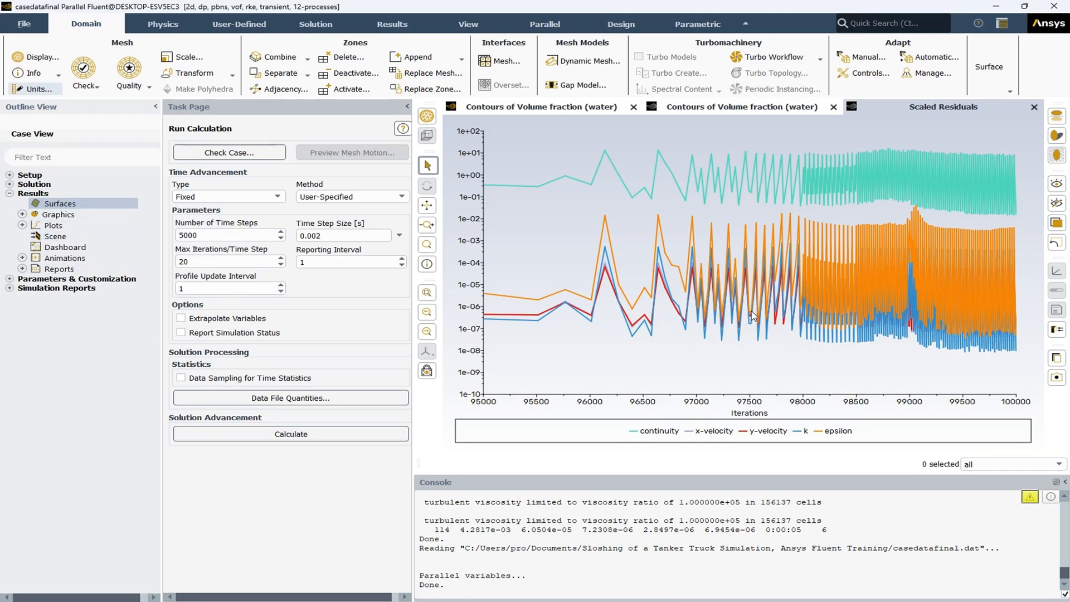
Open contour-1 in the results graphics and display the water phase's volume fraction for the solved data.
{"action": "left_click", "coordinate": [23, 214]}
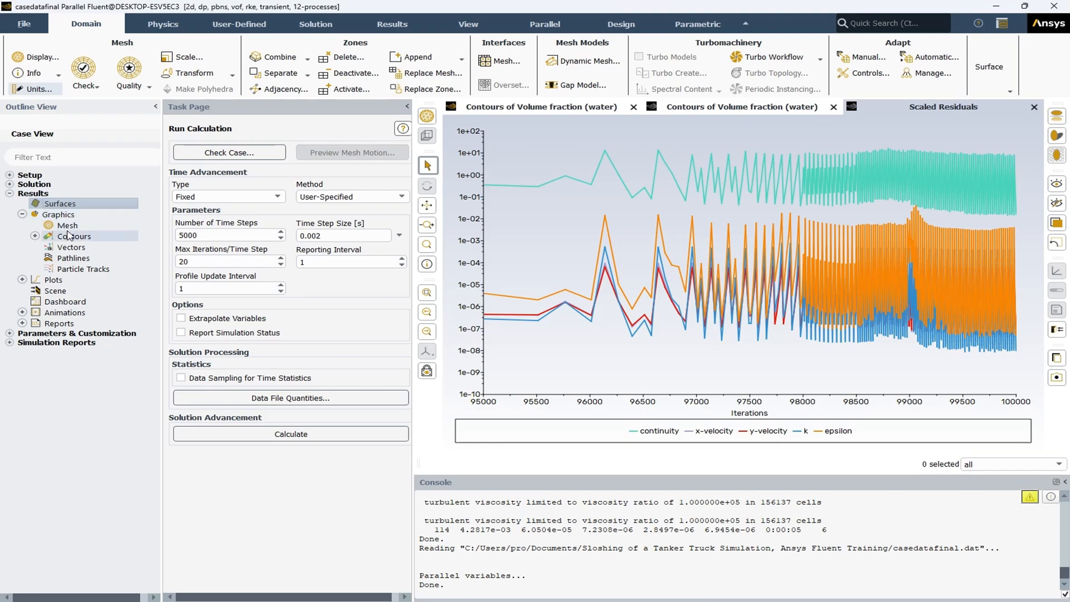
{"action": "left_click", "coordinate": [34, 236]}
{"action": "double_click", "coordinate": [87, 247]}
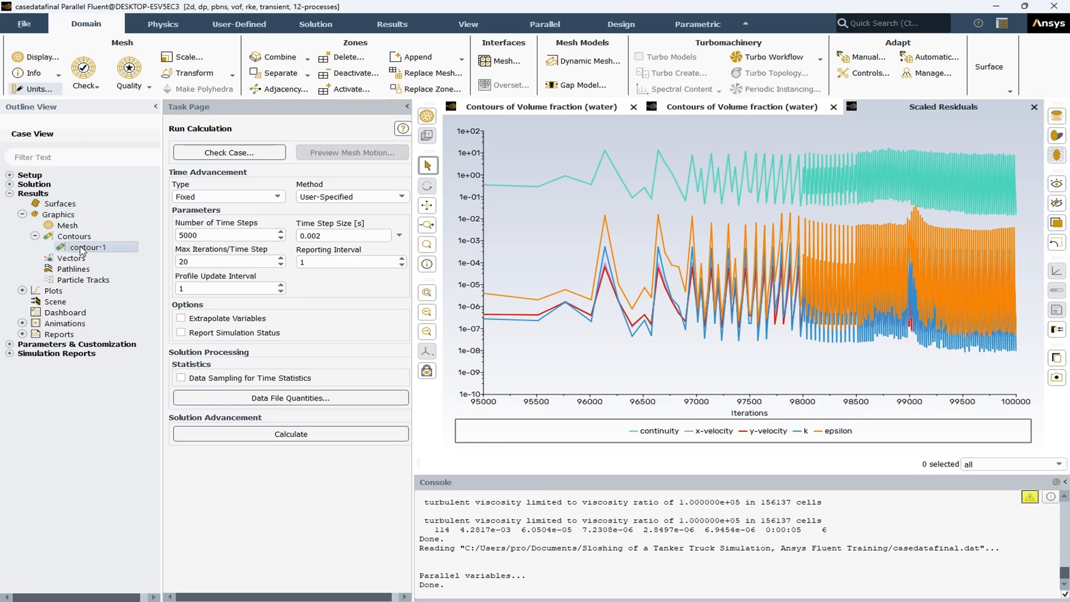
{"action": "left_click", "coordinate": [154, 535]}
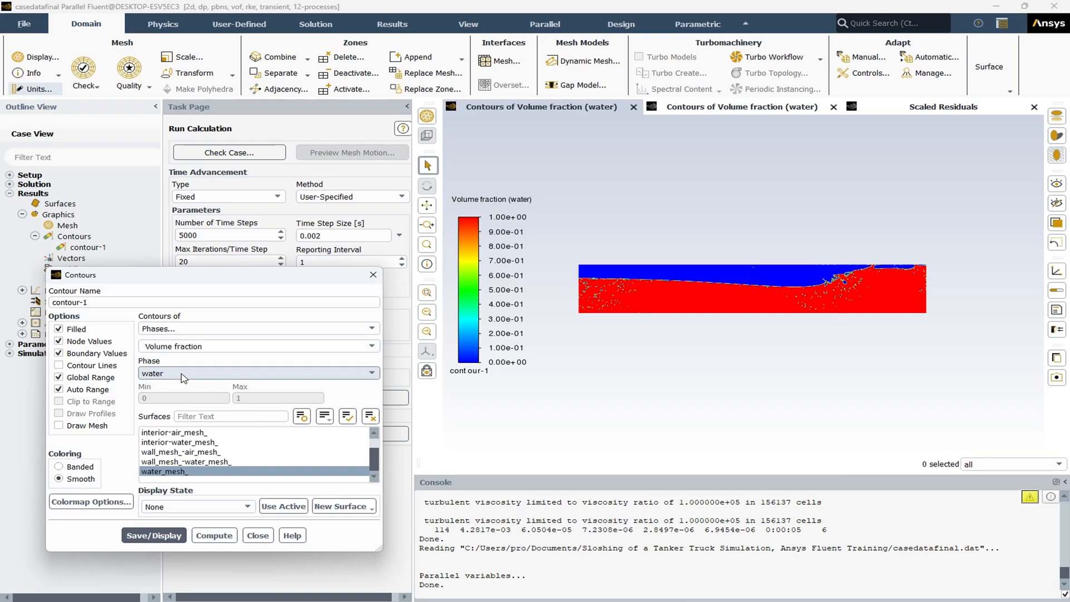
Check the surfaces selected for contour-1 and examine the sloshing air-water interface and dispersed bubbles closely along the tank.
{"action": "left_click", "coordinate": [195, 473]}
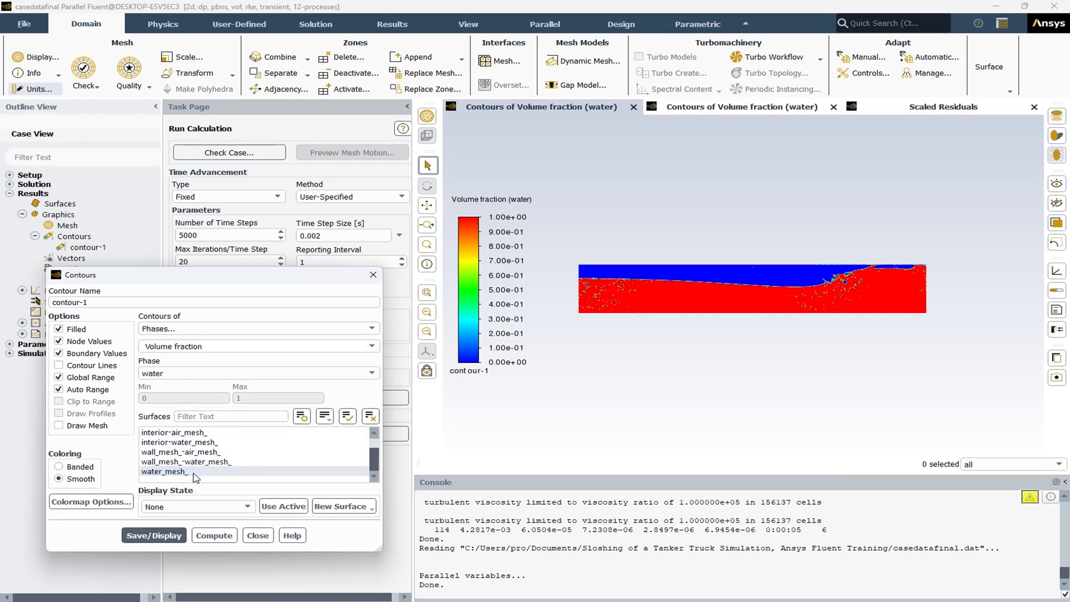
{"action": "scroll", "coordinate": [164, 457], "scroll_direction": "up", "scroll_amount": 2}
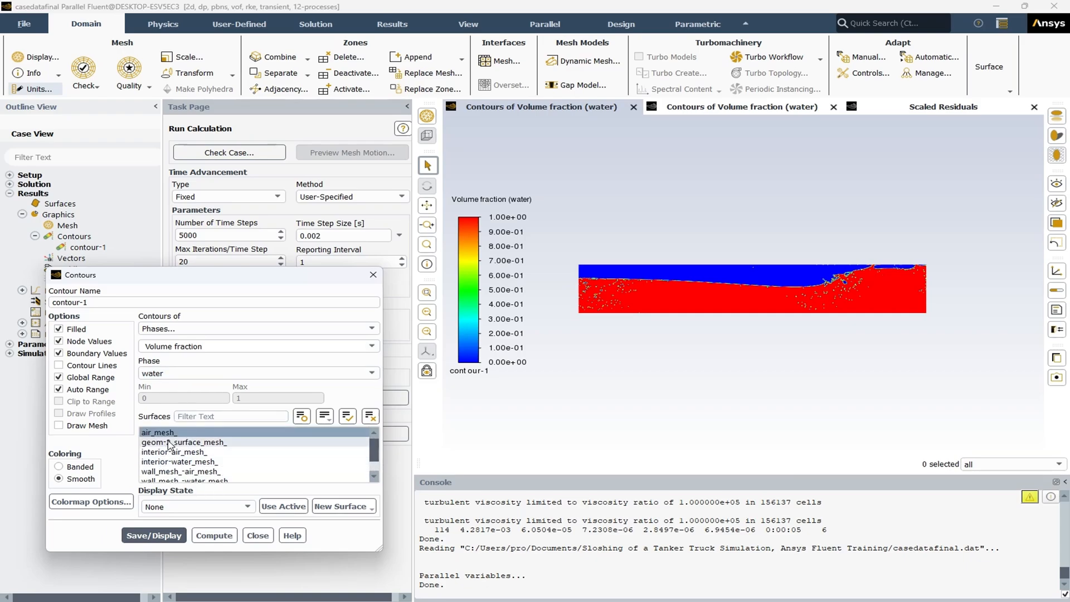
{"action": "scroll", "coordinate": [175, 462], "scroll_direction": "down", "scroll_amount": 2}
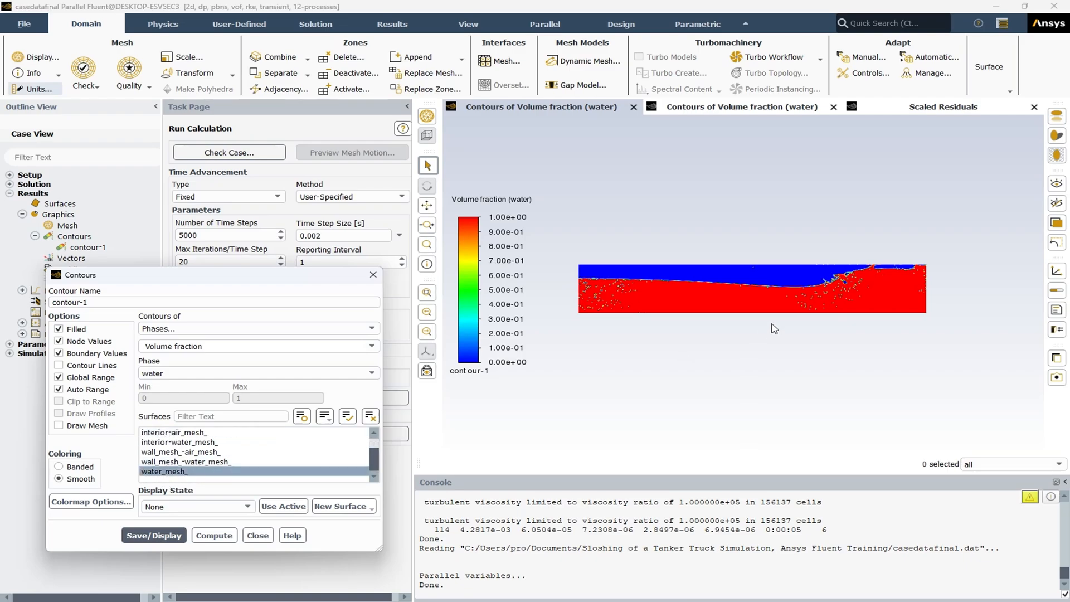
{"action": "scroll", "coordinate": [856, 312], "scroll_direction": "up", "scroll_amount": 3}
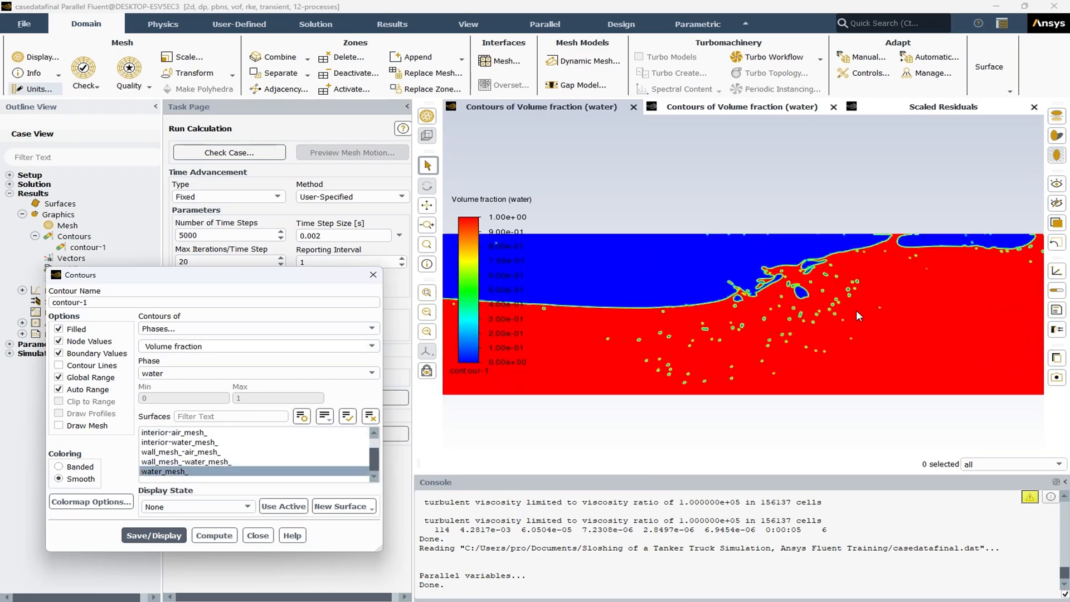
{"action": "scroll", "coordinate": [780, 283], "scroll_direction": "up", "scroll_amount": 3}
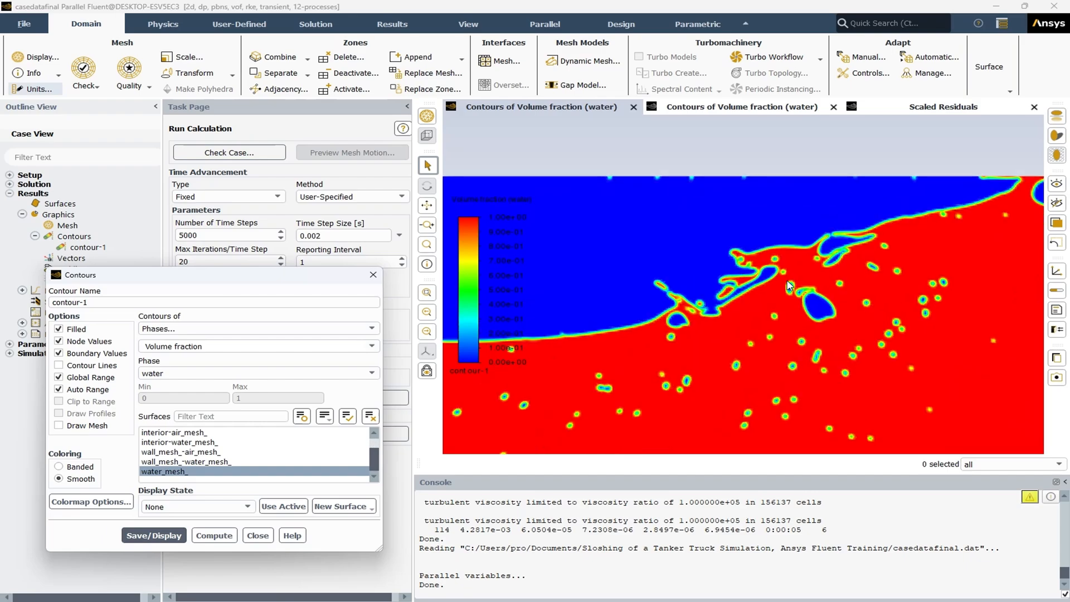
{"action": "scroll", "coordinate": [787, 285], "scroll_direction": "down", "scroll_amount": 5}
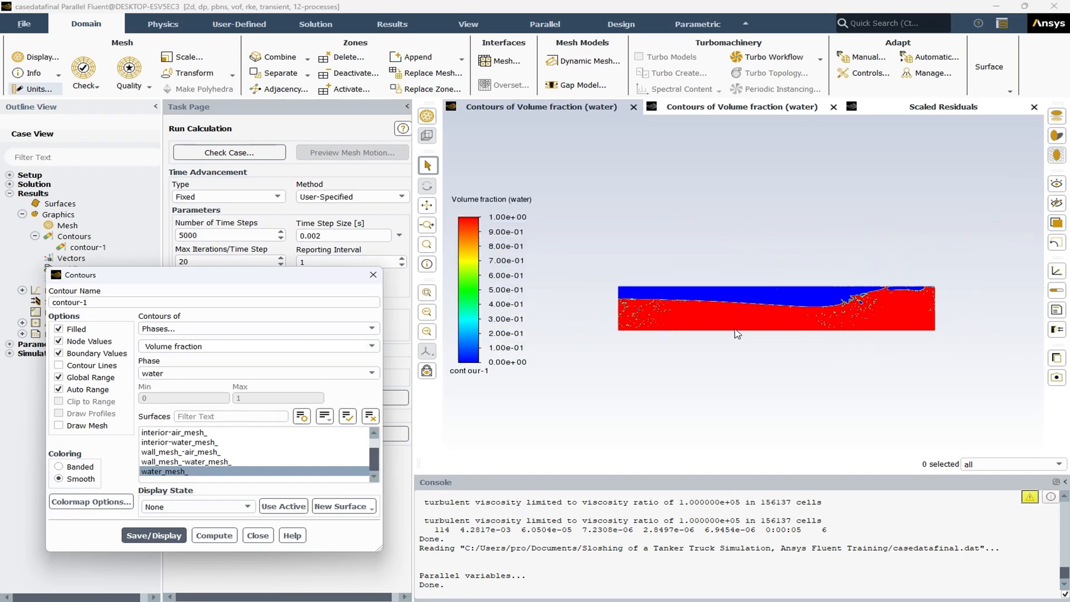
{"action": "scroll", "coordinate": [651, 319], "scroll_direction": "up", "scroll_amount": 2}
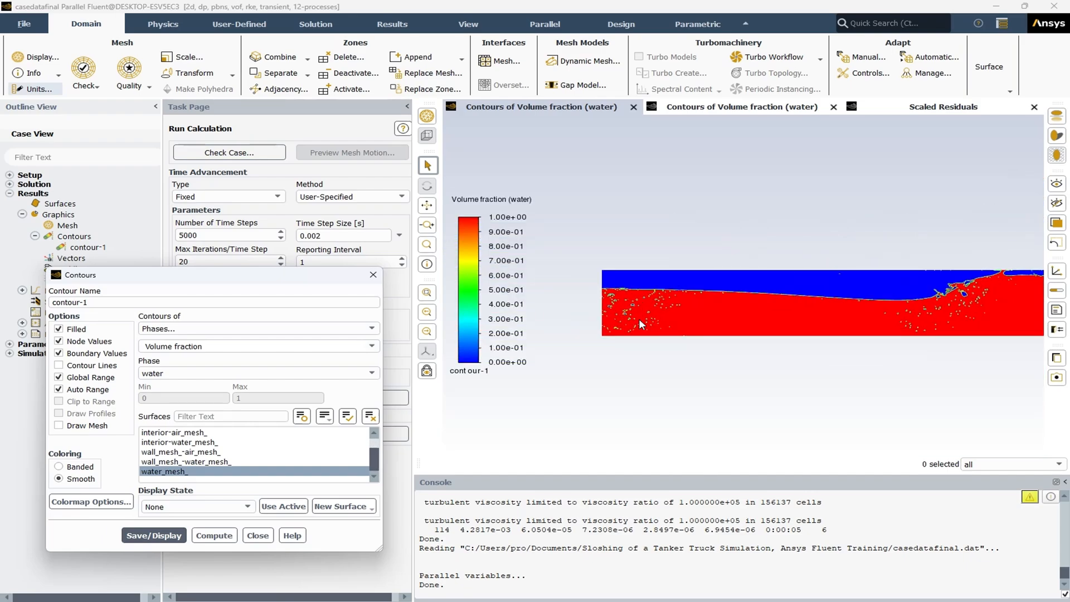
{"action": "scroll", "coordinate": [638, 319], "scroll_direction": "up", "scroll_amount": 3}
{"action": "scroll", "coordinate": [606, 326], "scroll_direction": "down", "scroll_amount": 3}
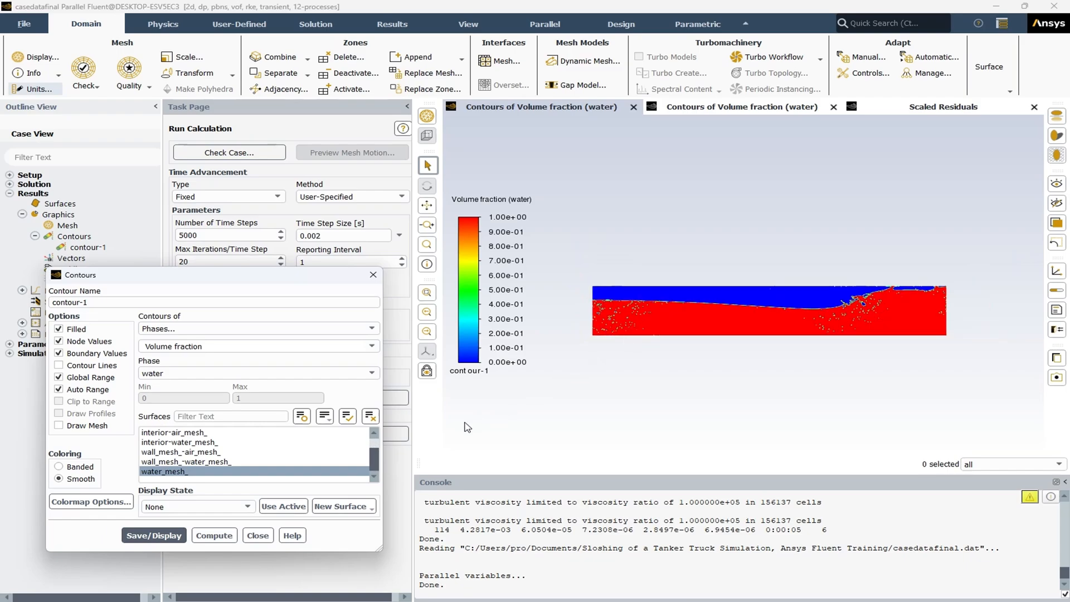
Display contour-1 first as the mixture's Static Pressure and after that as its Velocity Magnitude.
{"action": "left_click", "coordinate": [209, 333]}
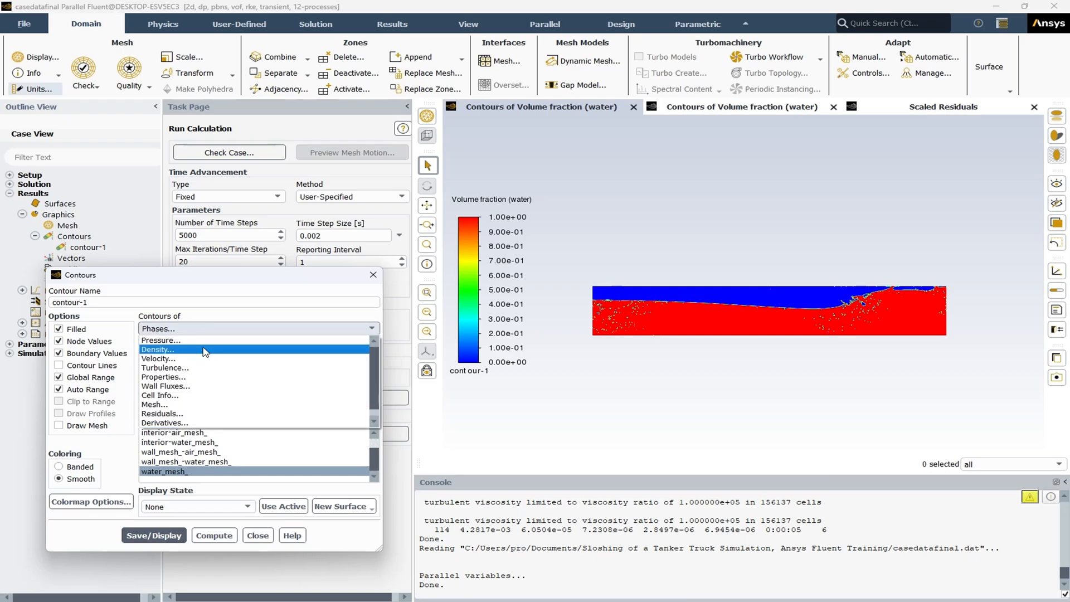
{"action": "left_click", "coordinate": [208, 340]}
{"action": "left_click", "coordinate": [172, 540]}
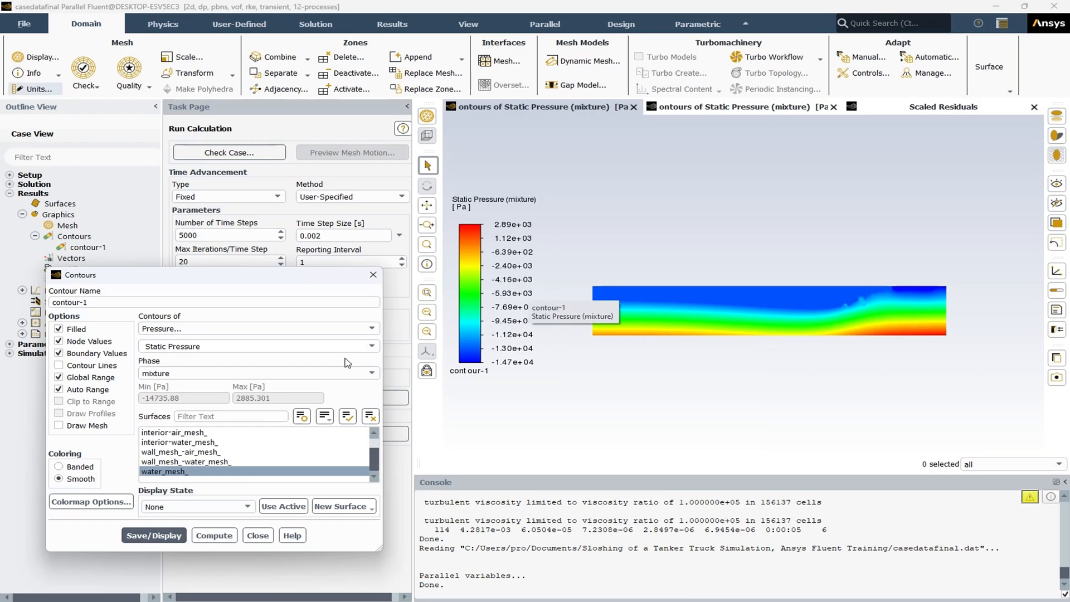
{"action": "left_click", "coordinate": [234, 329]}
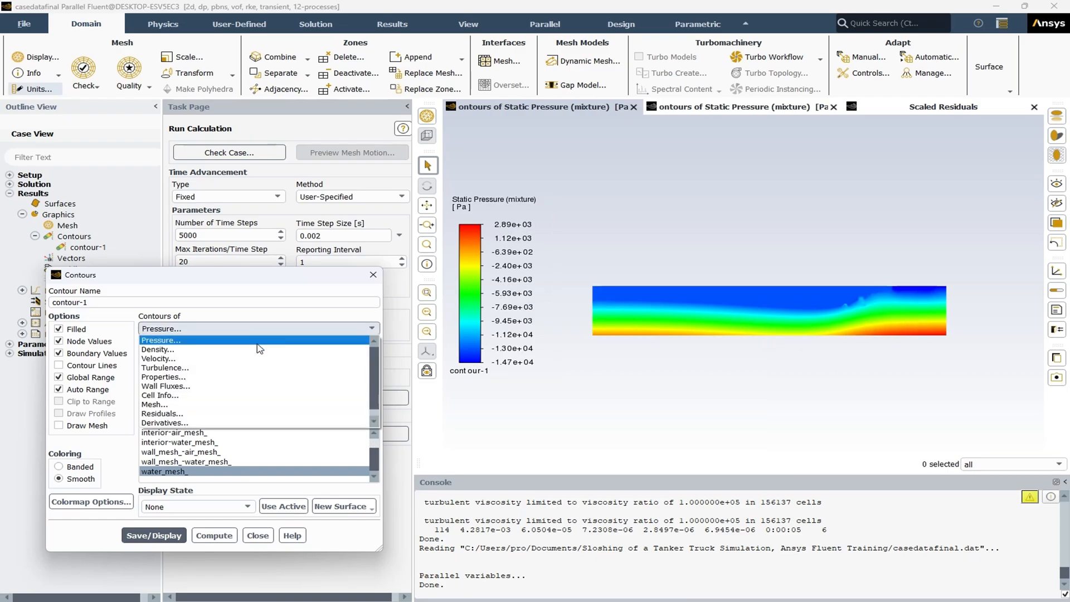
{"action": "left_click", "coordinate": [230, 359]}
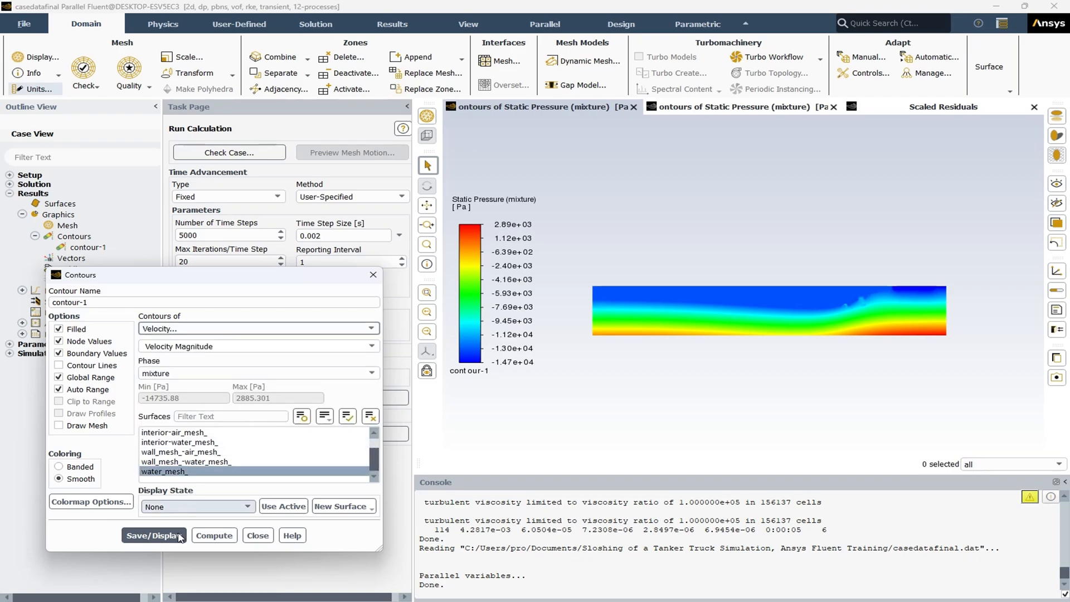
{"action": "left_click", "coordinate": [154, 534]}
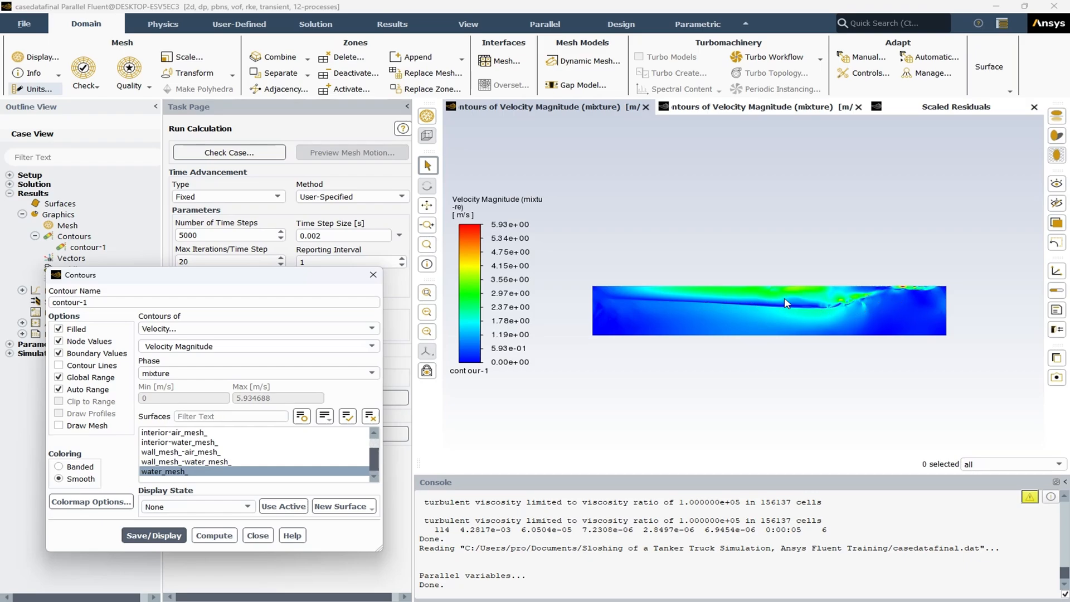
Display contour-1 as Turbulent Kinetic Energy (k) and finally as Turbulent Intensity of the mixture, and close the contour definition.
{"action": "left_click", "coordinate": [341, 329]}
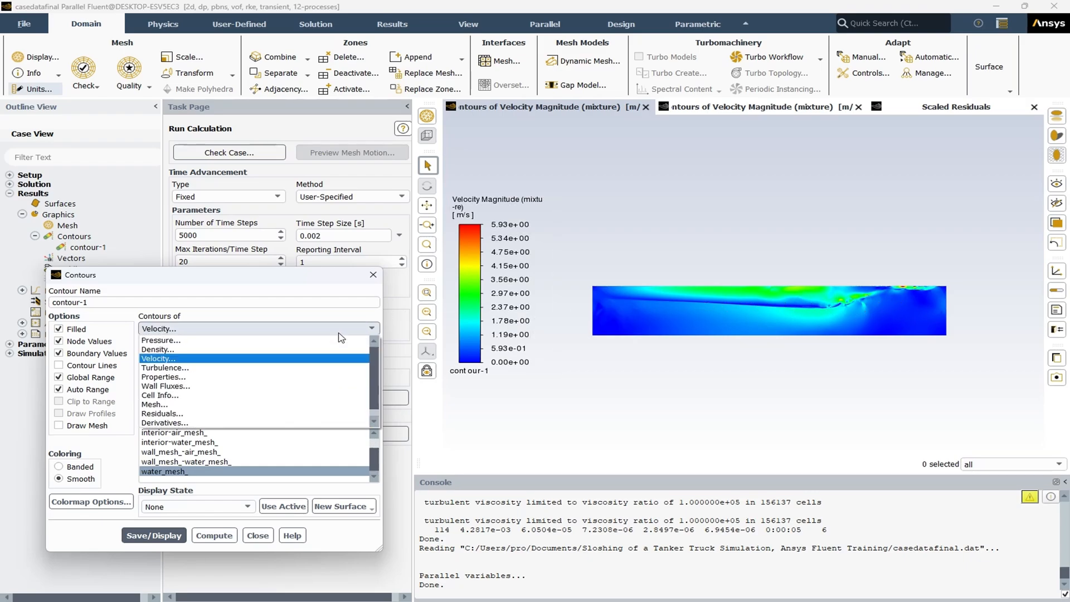
{"action": "left_click", "coordinate": [290, 368]}
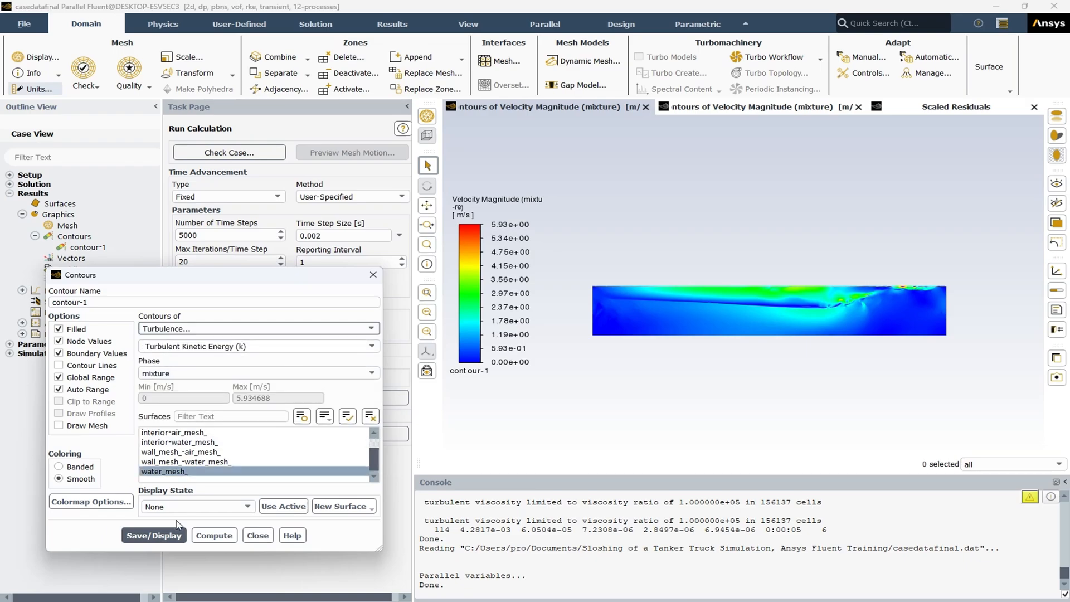
{"action": "left_click", "coordinate": [166, 537]}
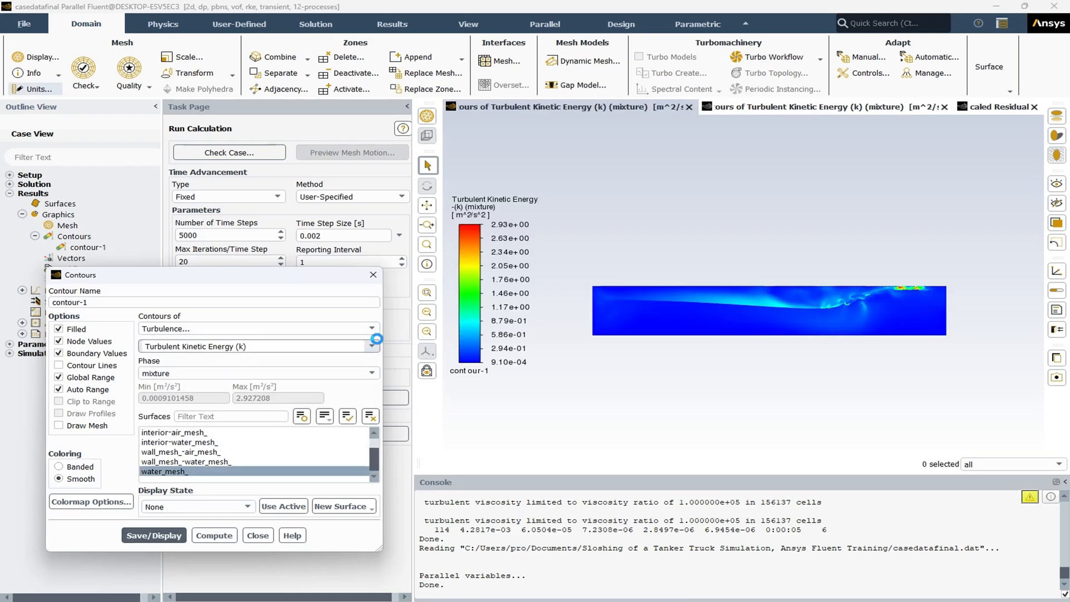
{"action": "left_click", "coordinate": [369, 346]}
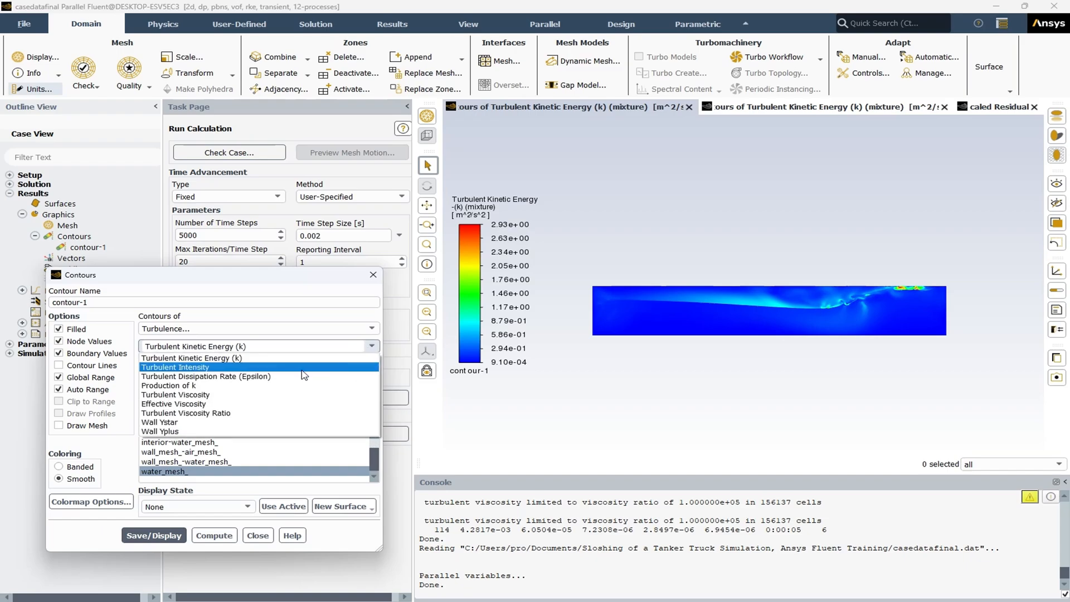
{"action": "left_click", "coordinate": [179, 436]}
{"action": "left_click", "coordinate": [155, 537]}
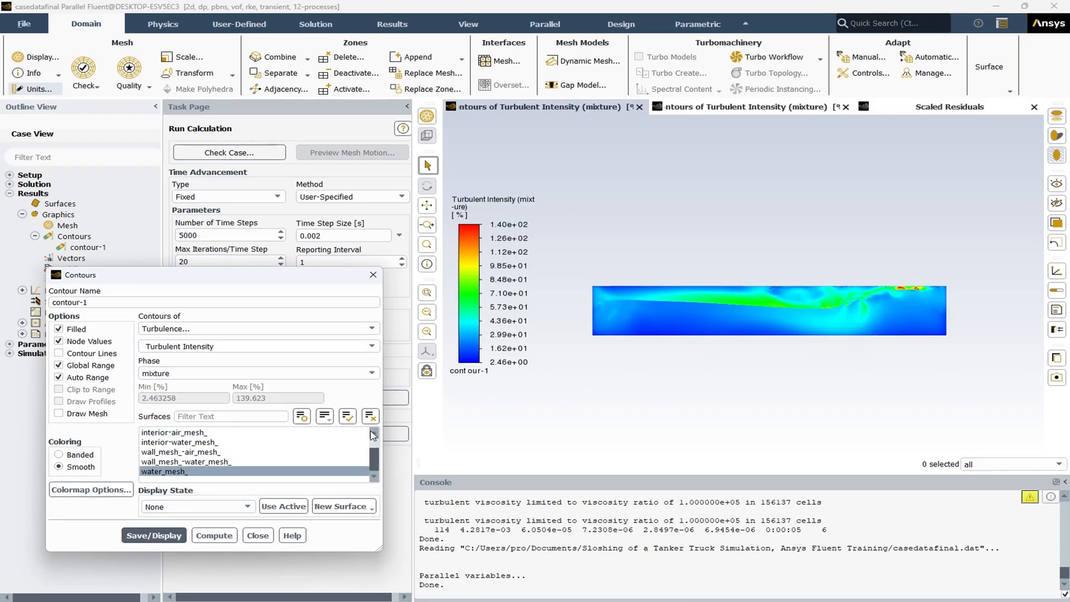
{"action": "left_click", "coordinate": [257, 541]}
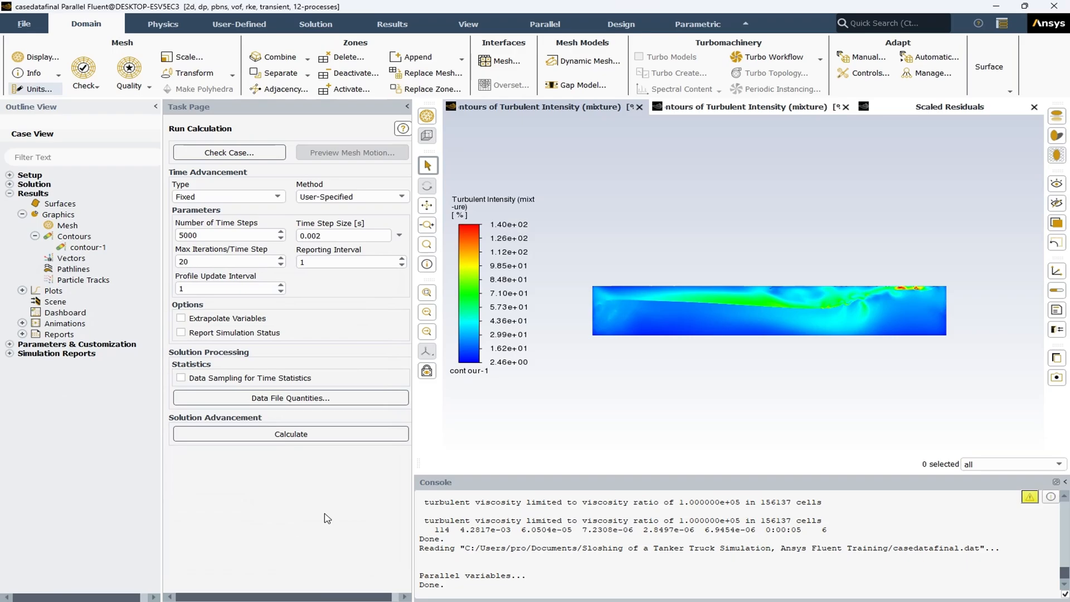
Switch to File Explorer, open the Eddy viscosity folder inside Pics, and view its images in order from 0.096eddy to Eddy.
{"action": "key", "text": "alt+Tab"}
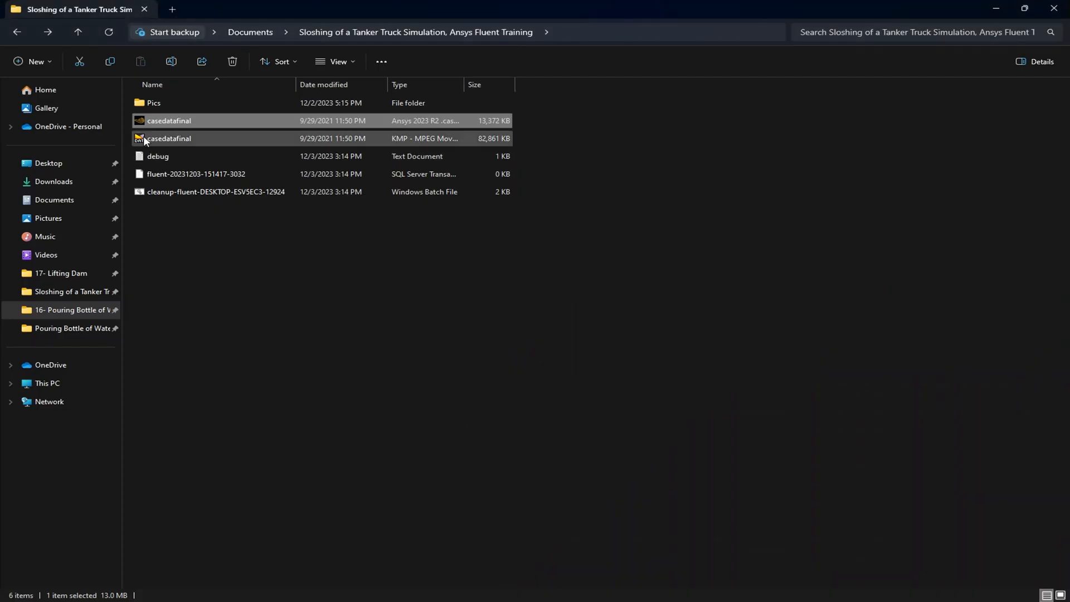
{"action": "double_click", "coordinate": [143, 103]}
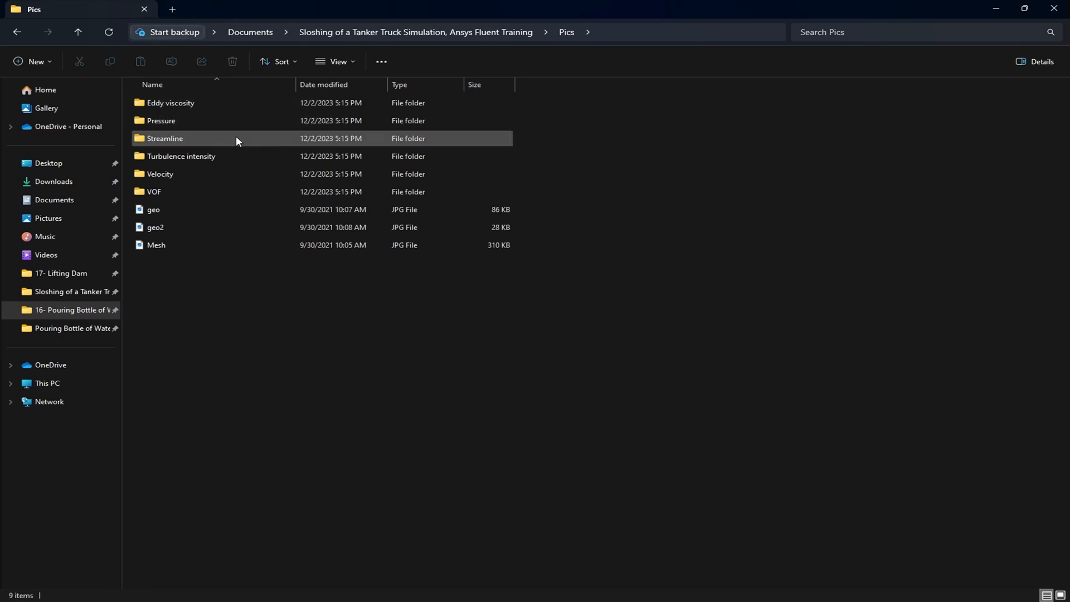
{"action": "double_click", "coordinate": [140, 103]}
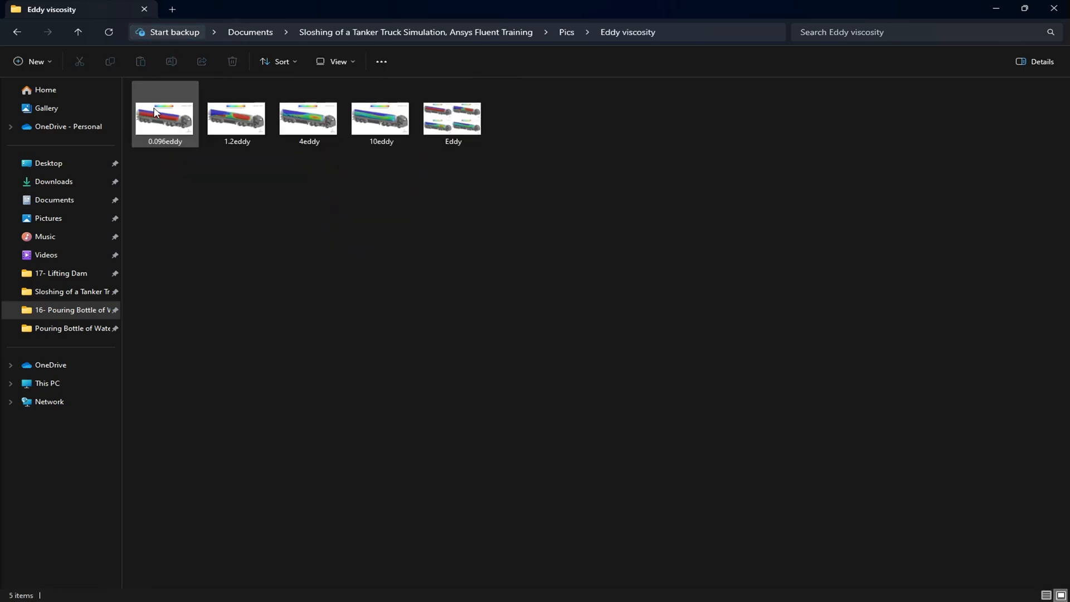
{"action": "double_click", "coordinate": [158, 111]}
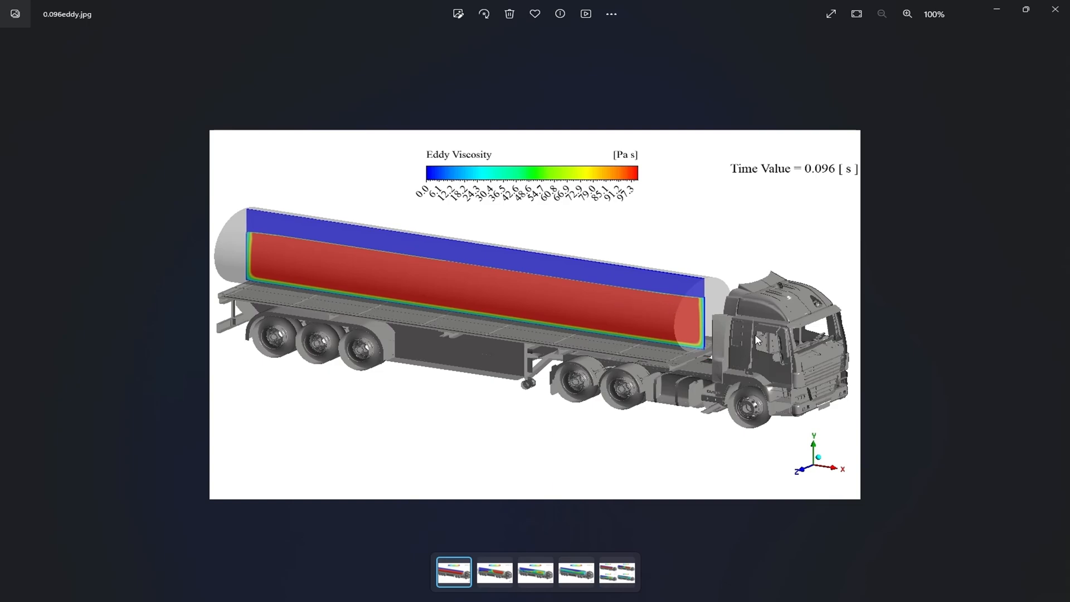
{"action": "key", "text": "Right"}
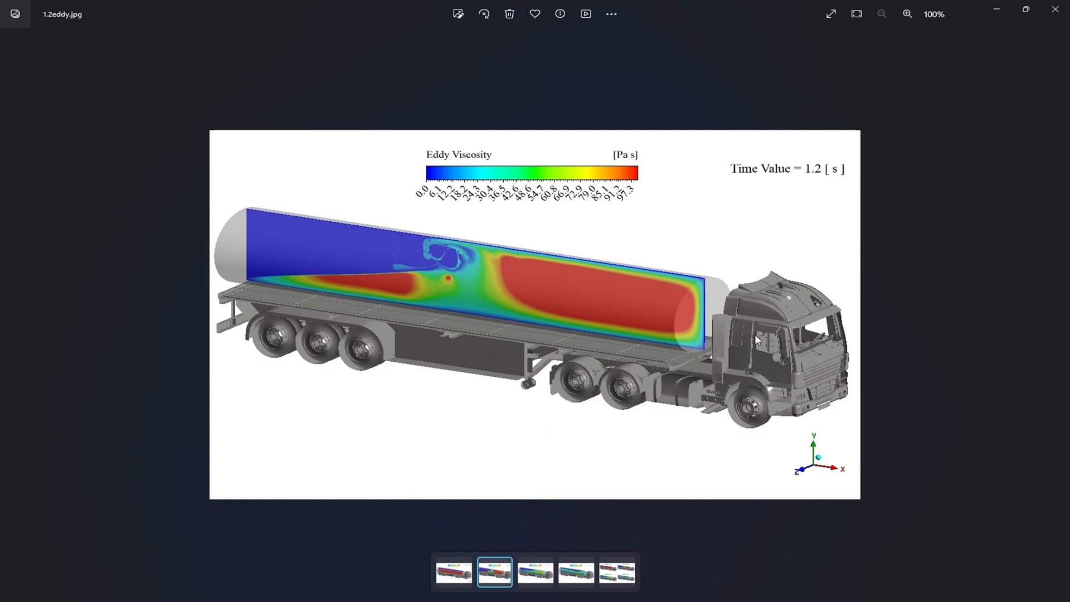
{"action": "key", "text": "Right"}
{"action": "key", "text": "Right"}
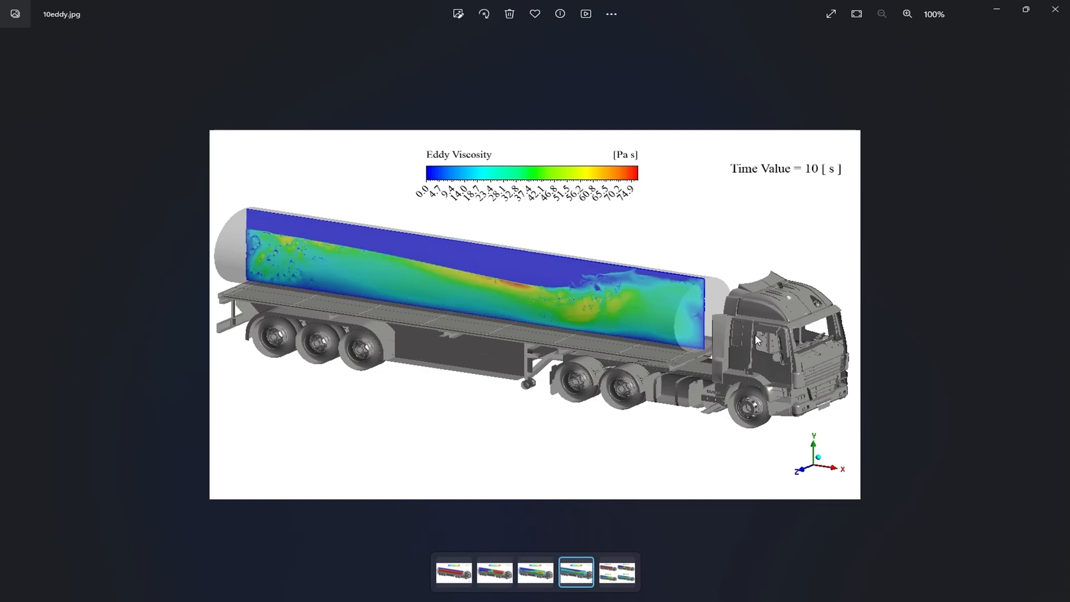
{"action": "key", "text": "Right"}
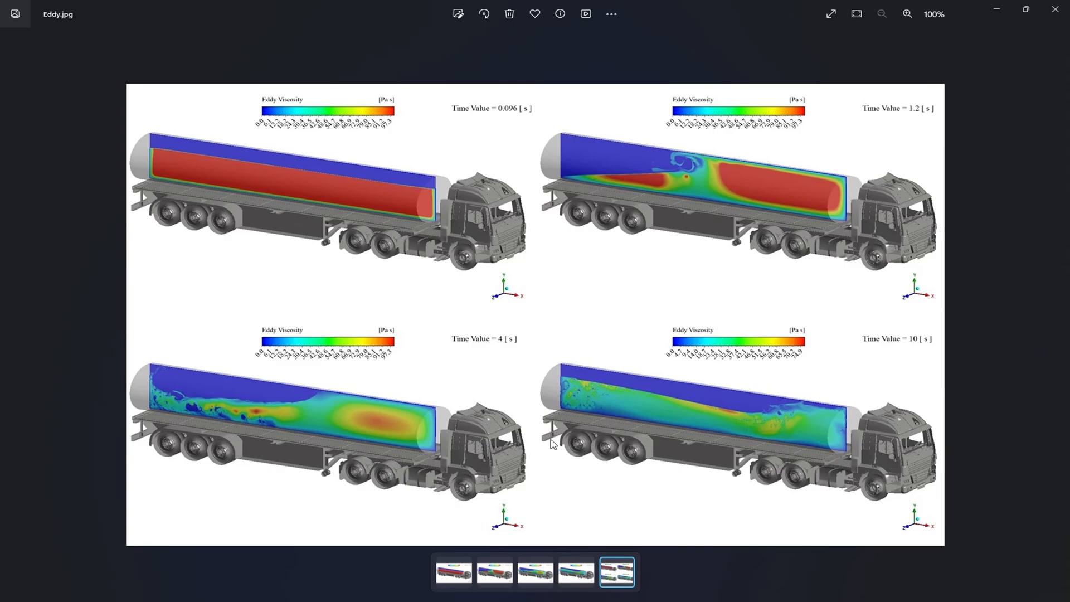
Leave the Eddy viscosity folder, view the Pressure folder's images in order from 0.096Pressure to Pressure, and return to Pics.
{"action": "left_click", "coordinate": [1054, 9]}
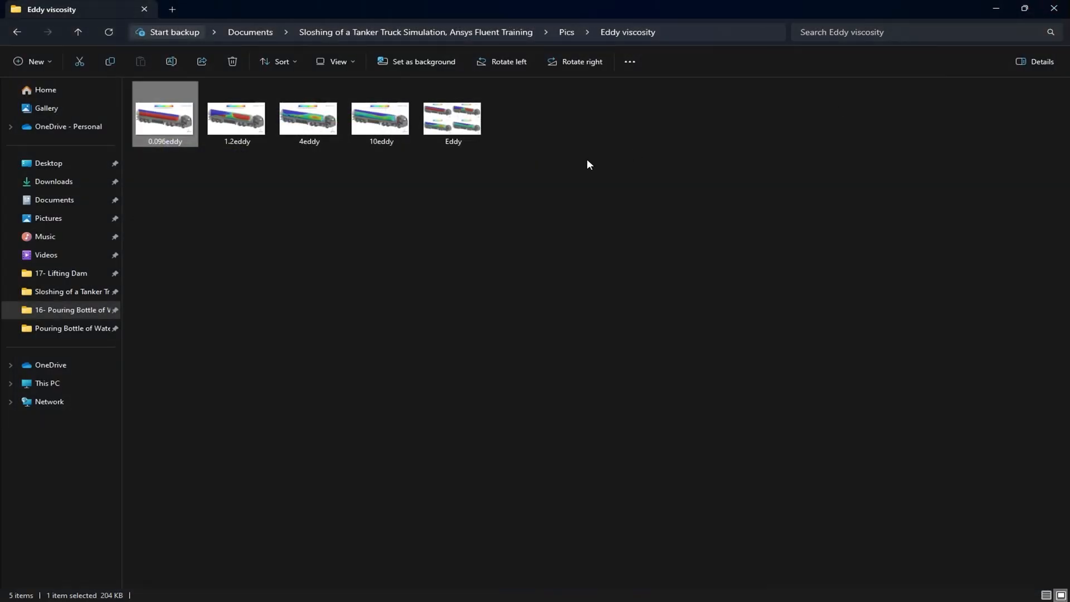
{"action": "left_click", "coordinate": [18, 33]}
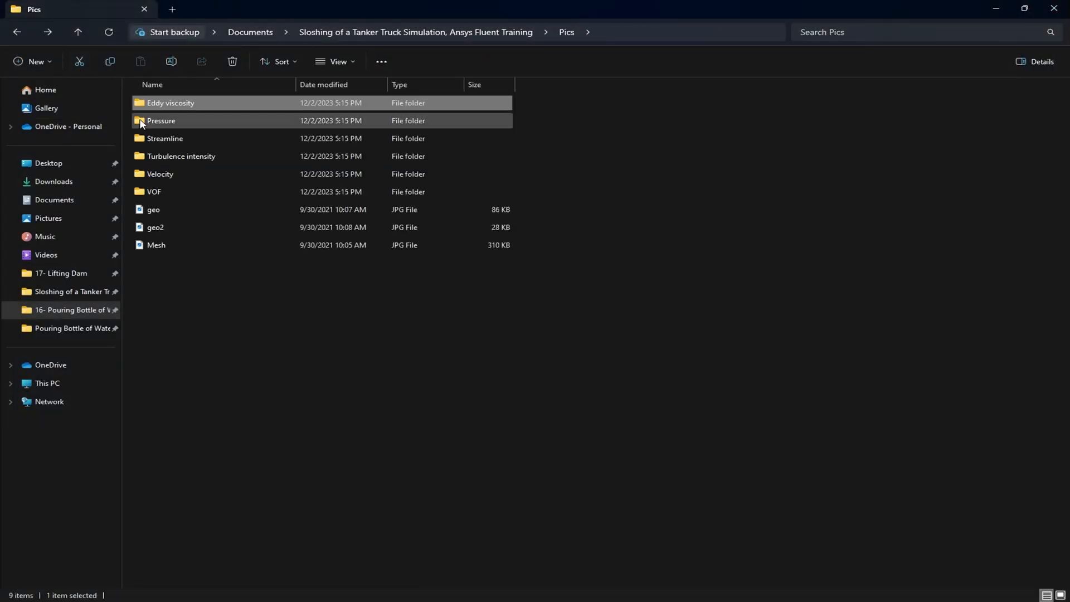
{"action": "double_click", "coordinate": [141, 122]}
{"action": "double_click", "coordinate": [161, 117]}
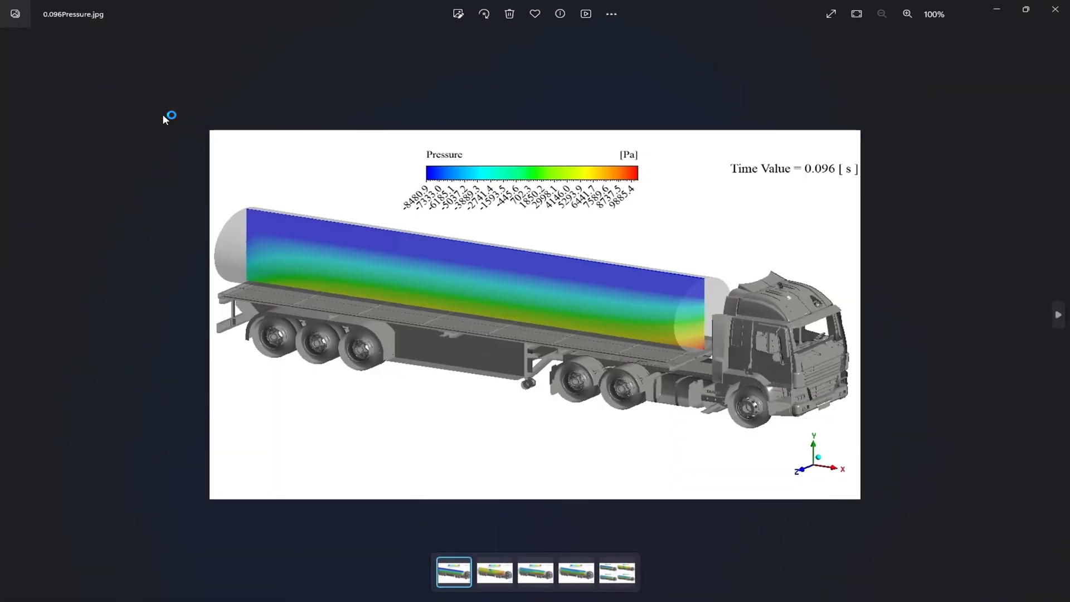
{"action": "key", "text": "Right"}
{"action": "key", "text": "Right"}
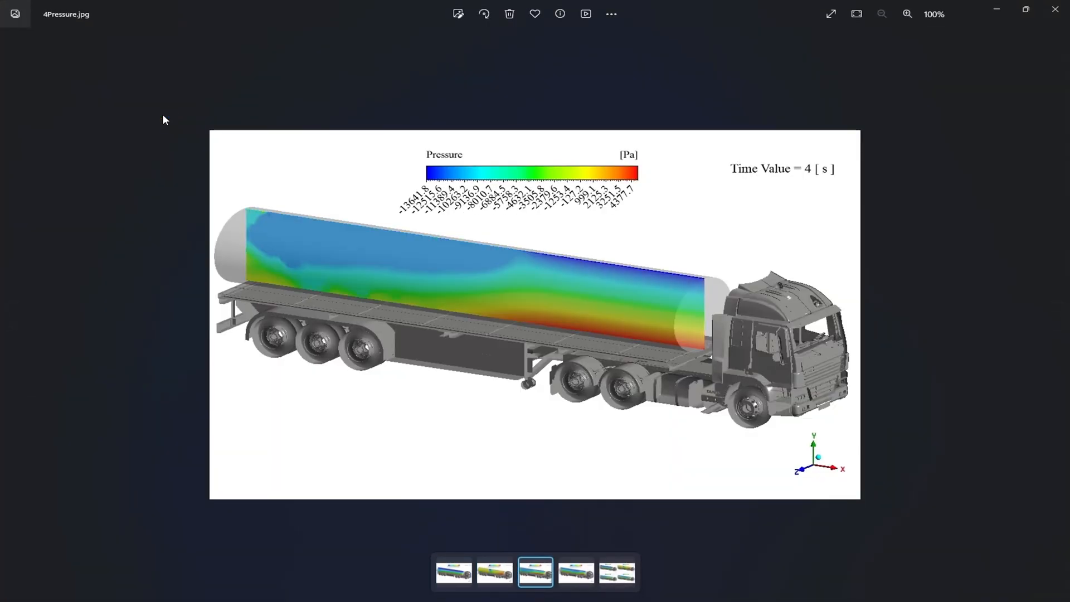
{"action": "key", "text": "Right"}
{"action": "key", "text": "Right"}
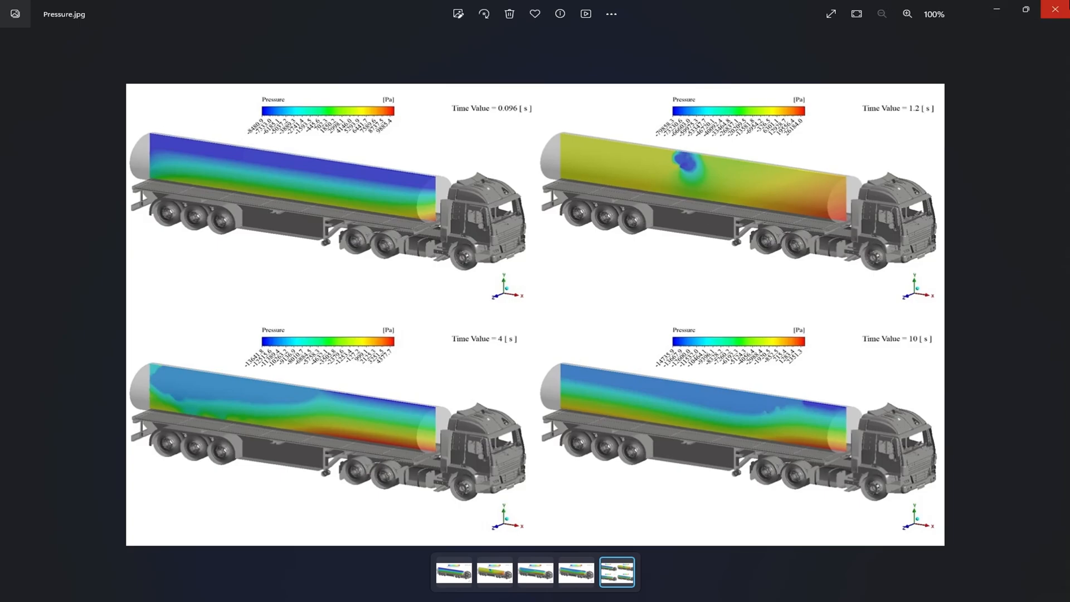
{"action": "left_click", "coordinate": [1054, 9]}
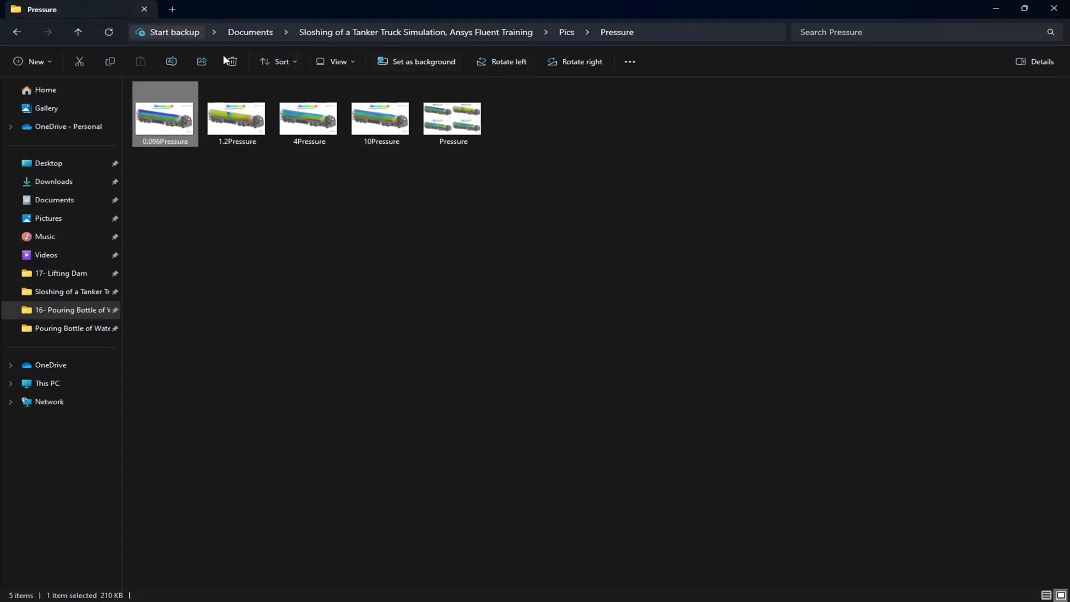
{"action": "left_click", "coordinate": [17, 32]}
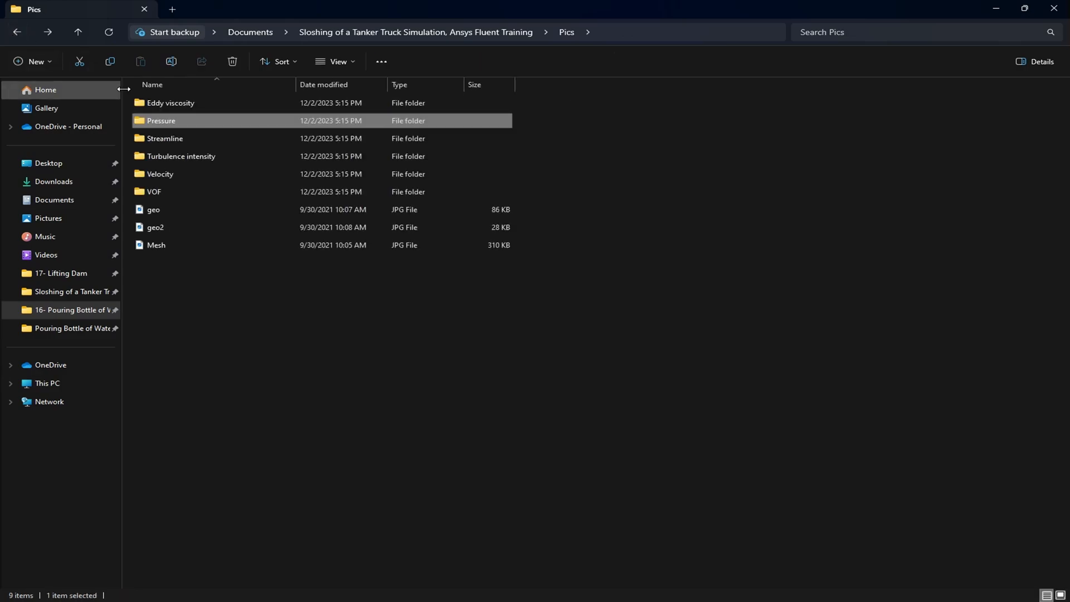
Open the Streamline folder, view its images in order from 0.096st to St, and return to the Pics folder.
{"action": "double_click", "coordinate": [182, 141]}
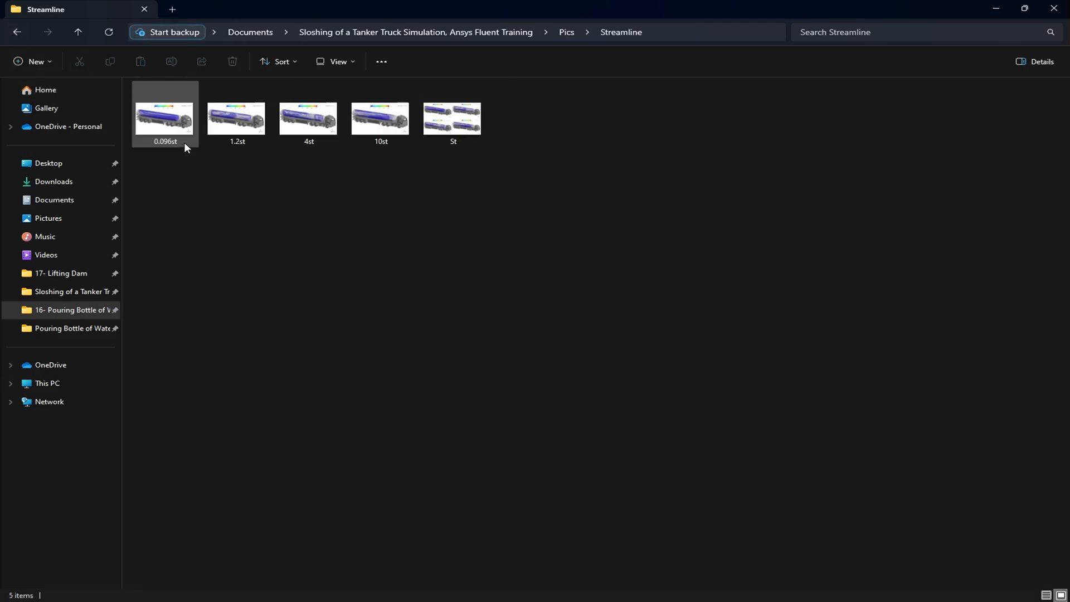
{"action": "double_click", "coordinate": [155, 121]}
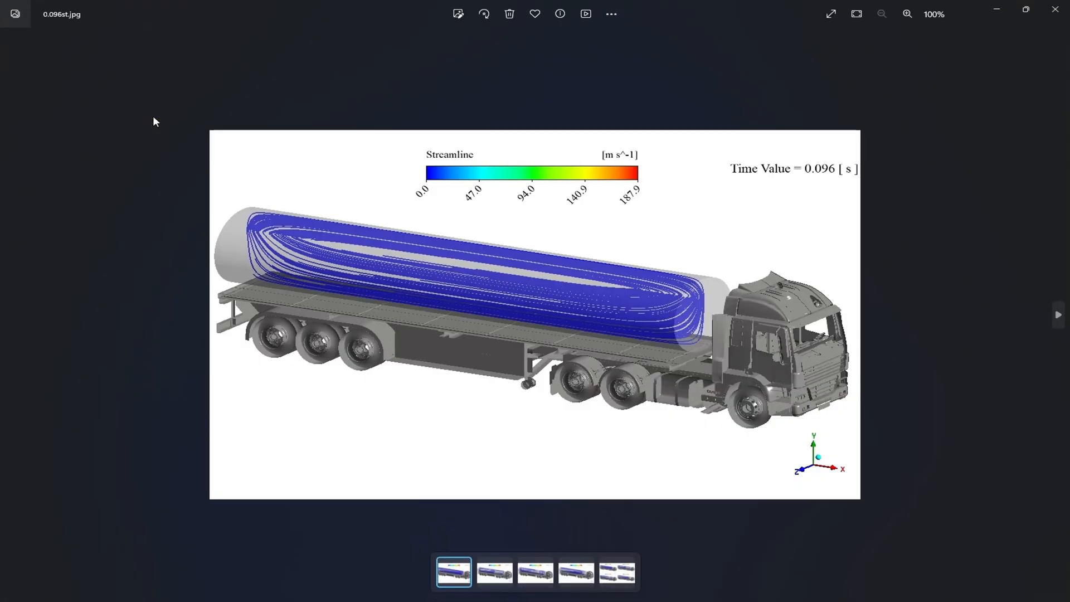
{"action": "key", "text": "Right"}
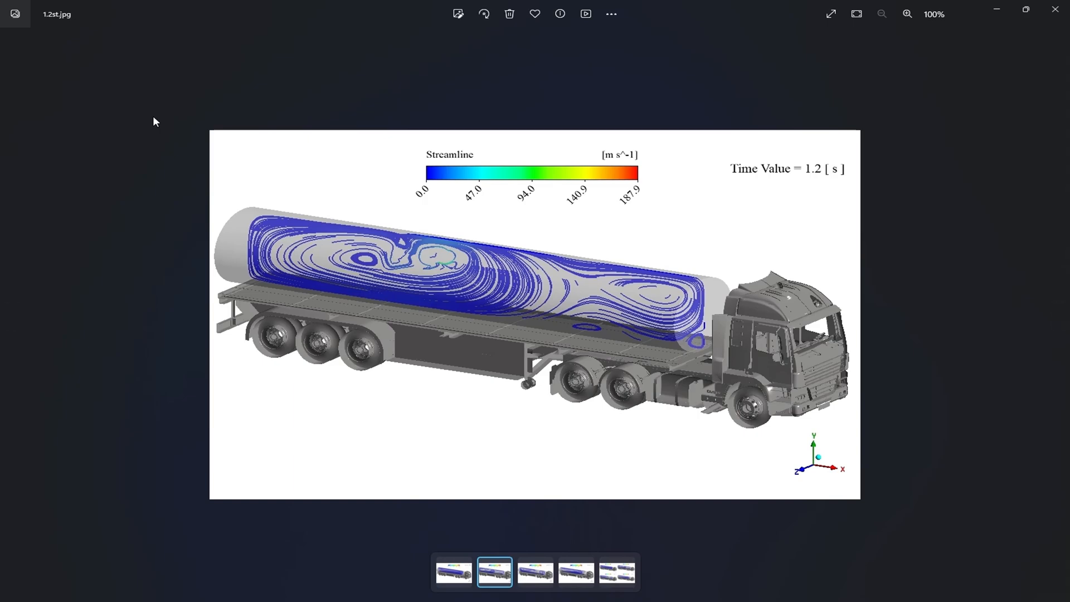
{"action": "key", "text": "Right"}
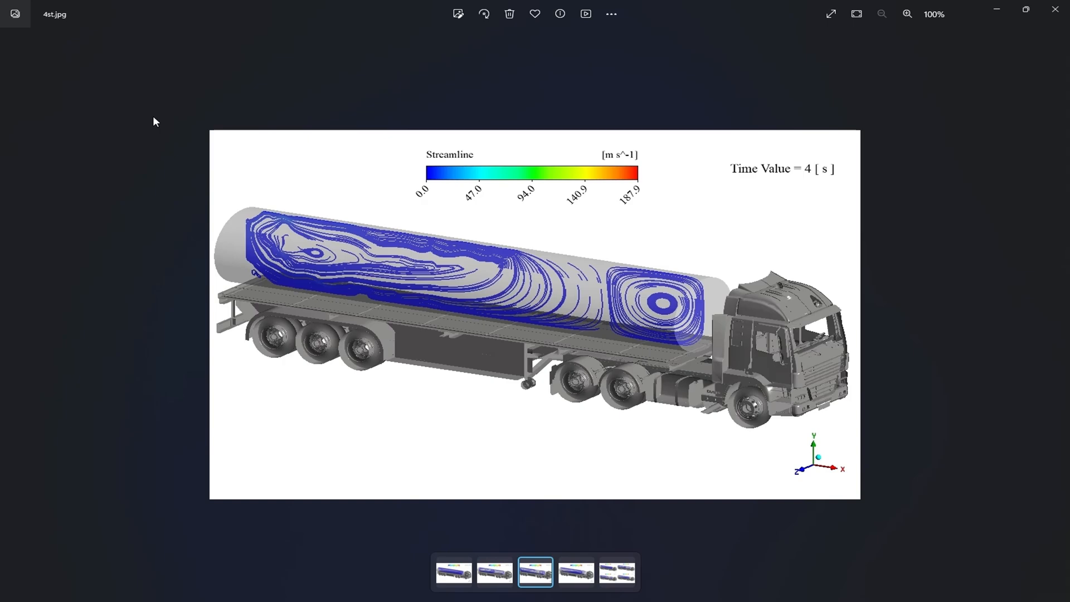
{"action": "key", "text": "Right"}
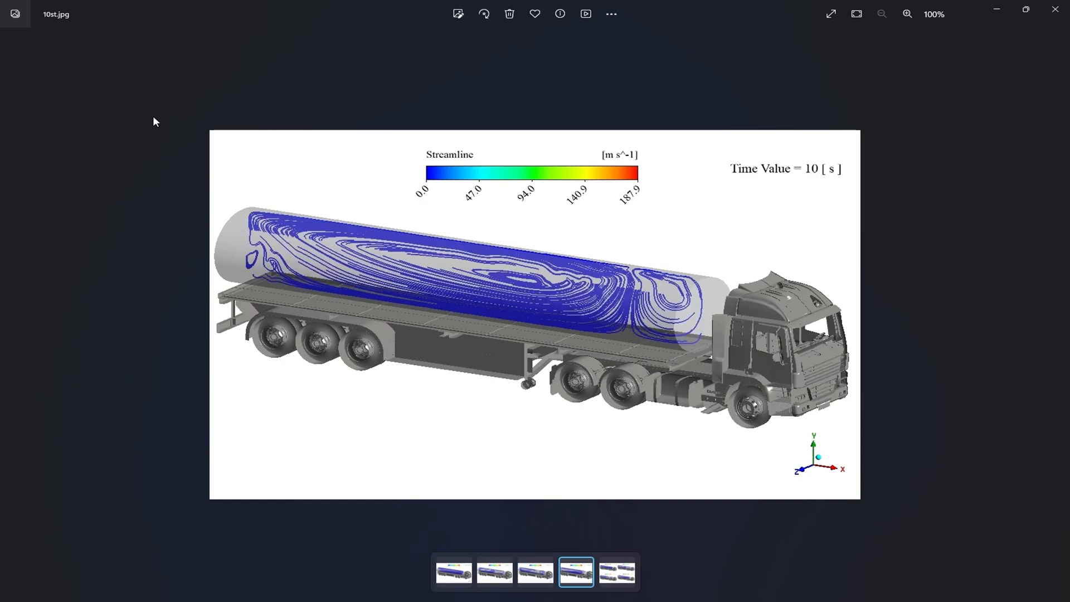
{"action": "key", "text": "Right"}
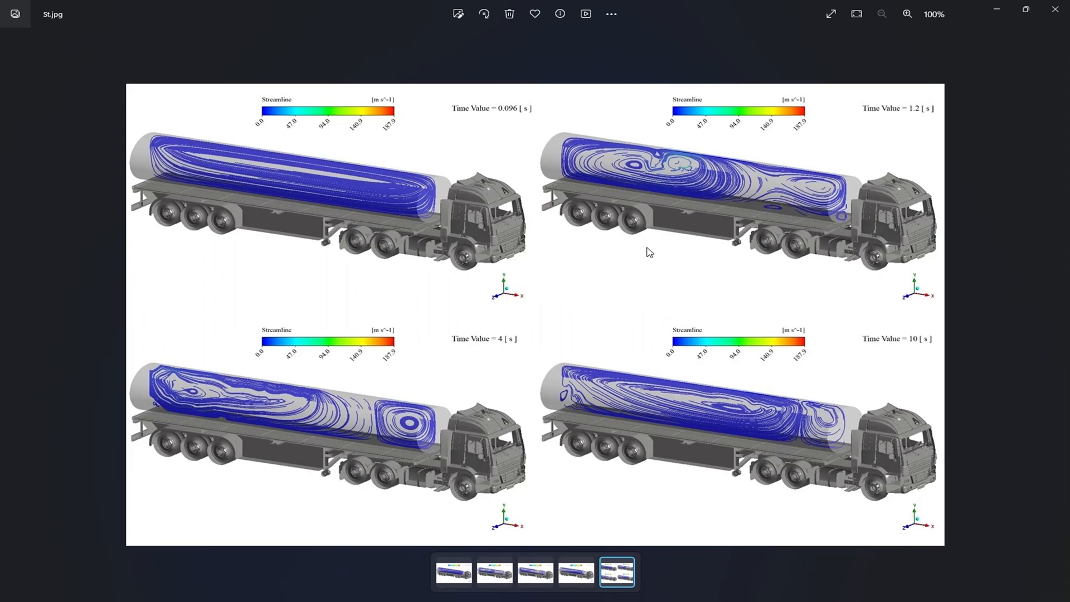
{"action": "left_click", "coordinate": [1055, 9]}
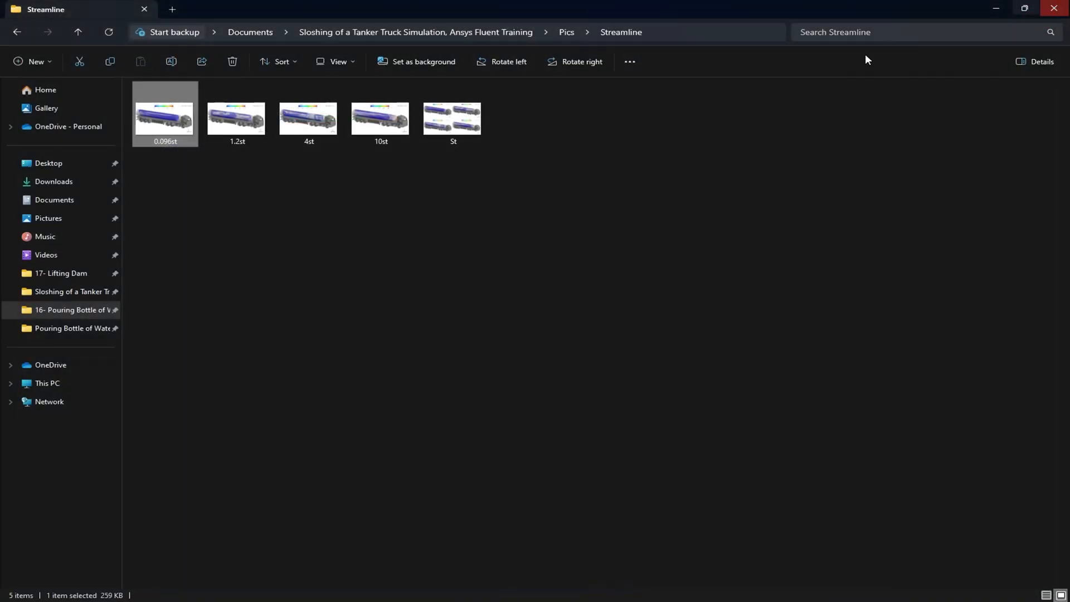
{"action": "left_click", "coordinate": [17, 31]}
Open the Turbulence intensity folder, view its images in order from 0.096Tb to 10Tb, and return to the Pics folder.
{"action": "double_click", "coordinate": [226, 157]}
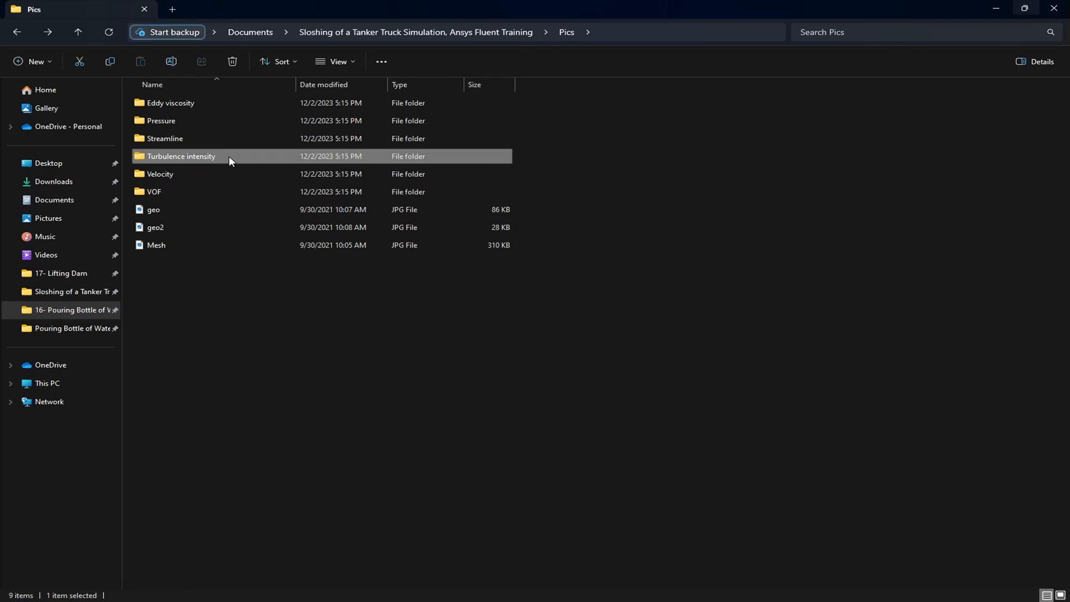
{"action": "double_click", "coordinate": [169, 120]}
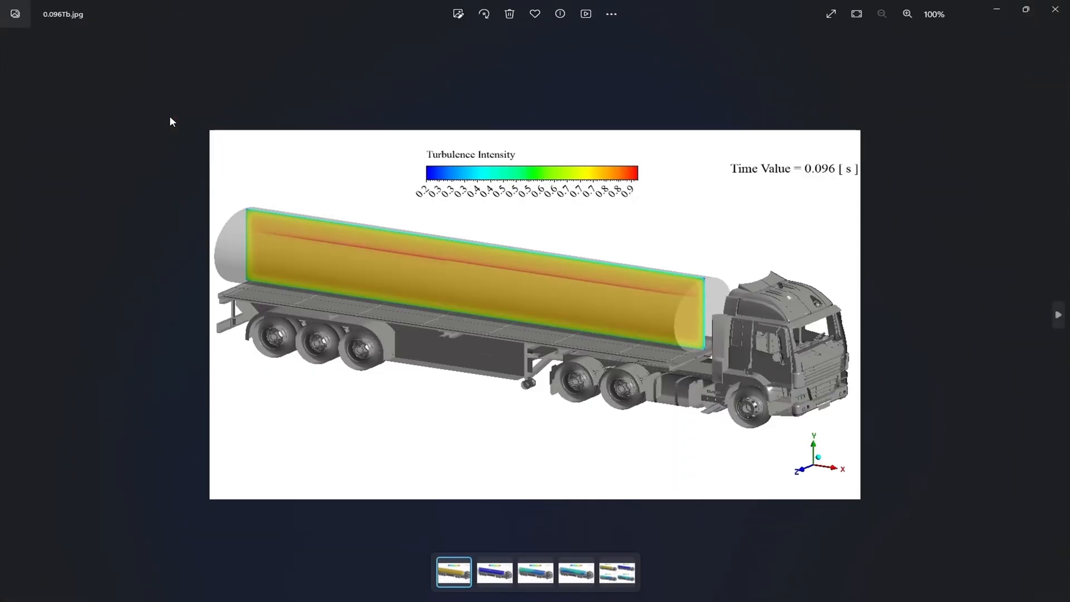
{"action": "key", "text": "Right"}
{"action": "key", "text": "Right"}
{"action": "key", "text": "Right"}
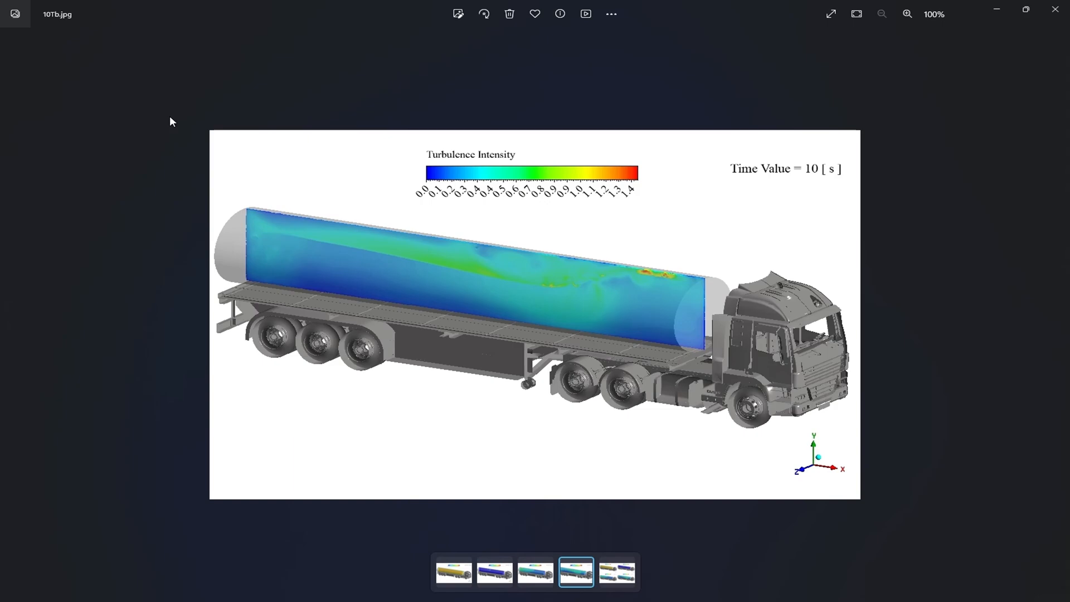
{"action": "left_click", "coordinate": [1054, 9]}
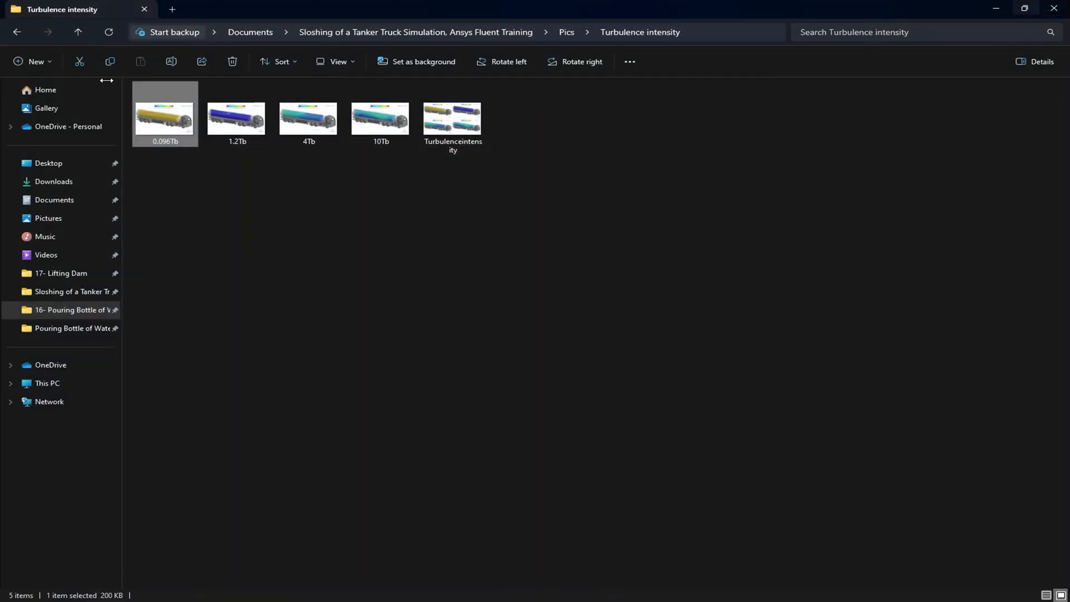
{"action": "left_click", "coordinate": [15, 31]}
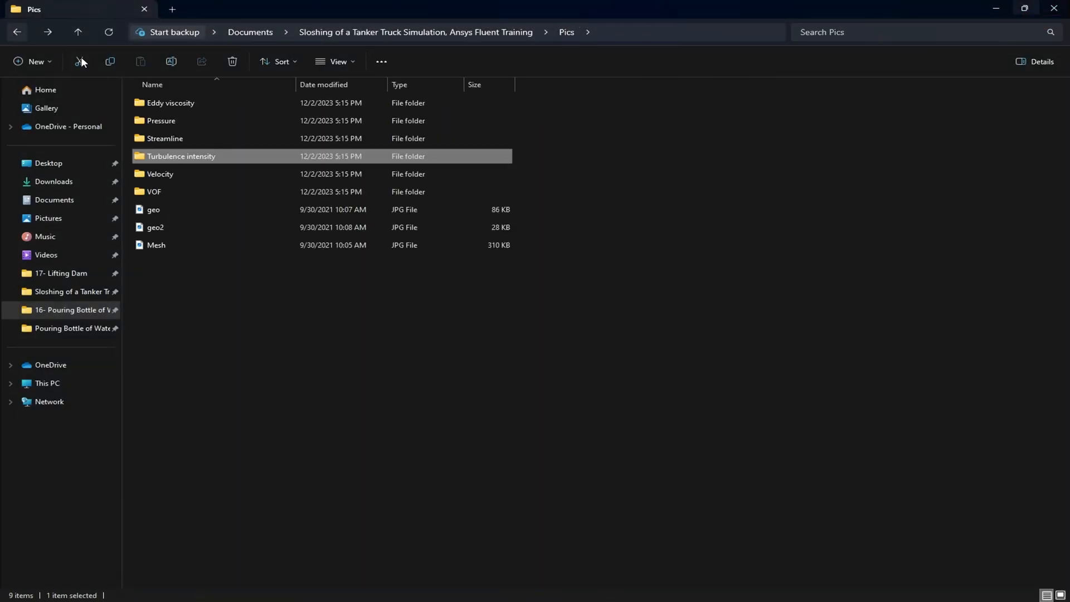
Open the Velocity folder, view its images in order from 0.096Velocity to Velocity, and return to the Pics folder.
{"action": "double_click", "coordinate": [182, 174]}
{"action": "double_click", "coordinate": [177, 137]}
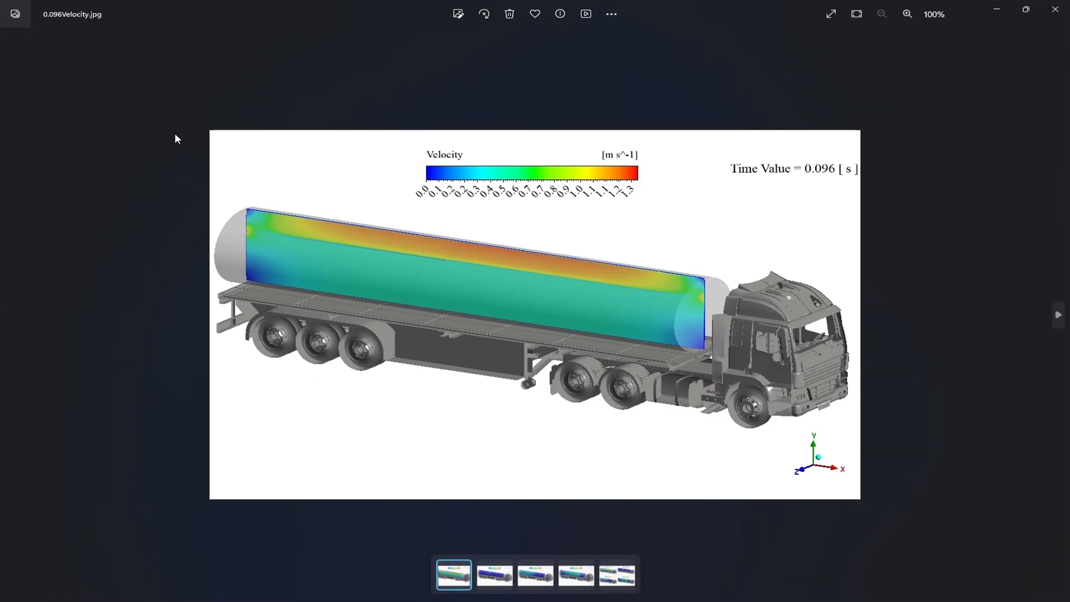
{"action": "key", "text": "Right"}
{"action": "key", "text": "Right"}
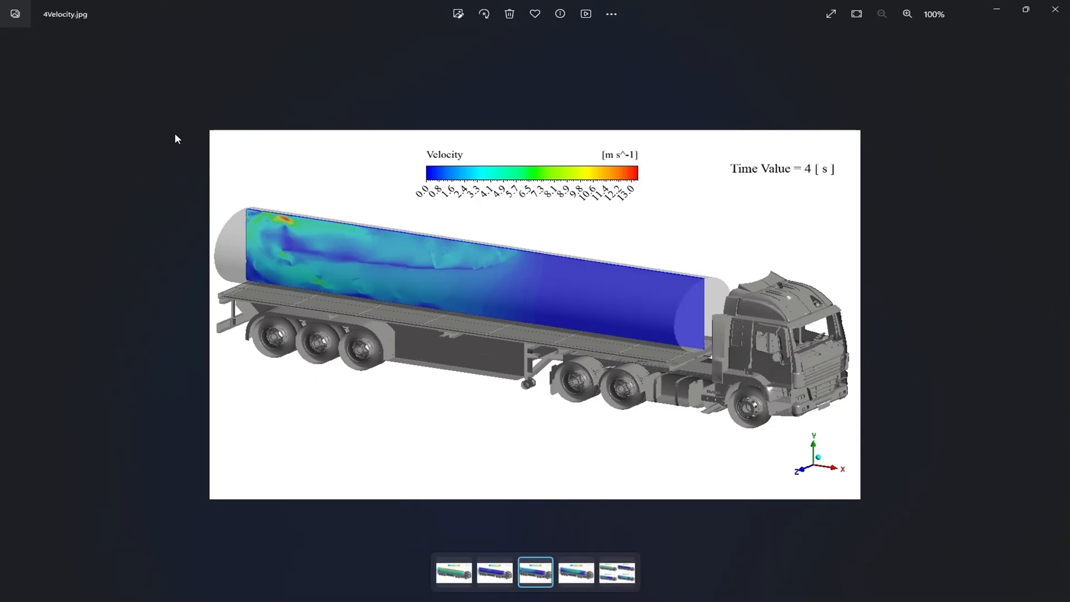
{"action": "key", "text": "Right"}
{"action": "key", "text": "Right"}
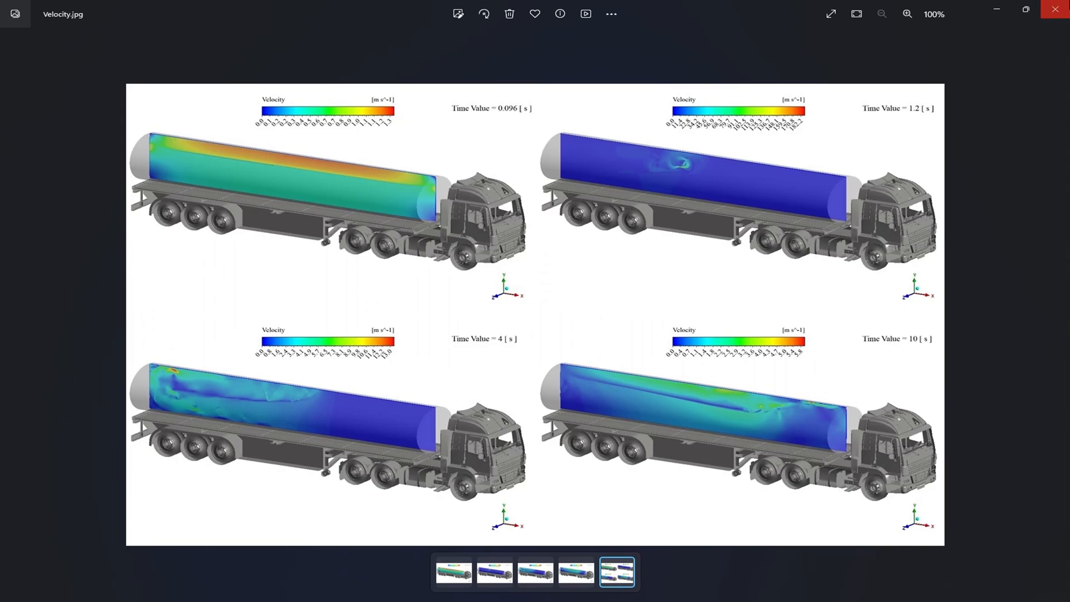
{"action": "left_click", "coordinate": [1054, 10]}
{"action": "left_click", "coordinate": [17, 32]}
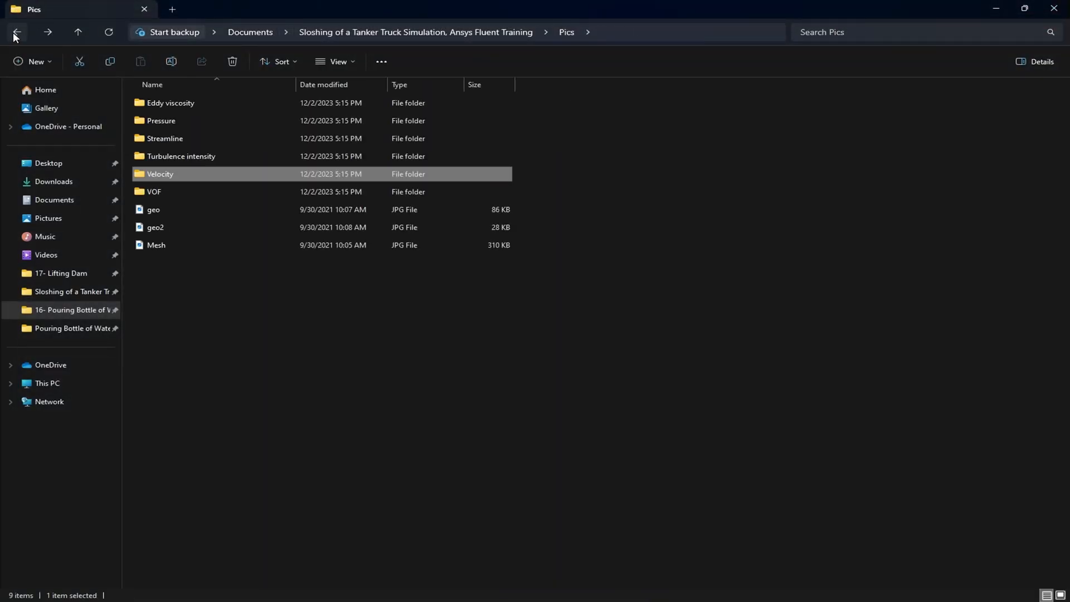
Open the VOF folder, view its water volume fraction images from 0.096vof to 10vof and back to 0.096vof, and return to Pics.
{"action": "double_click", "coordinate": [148, 192]}
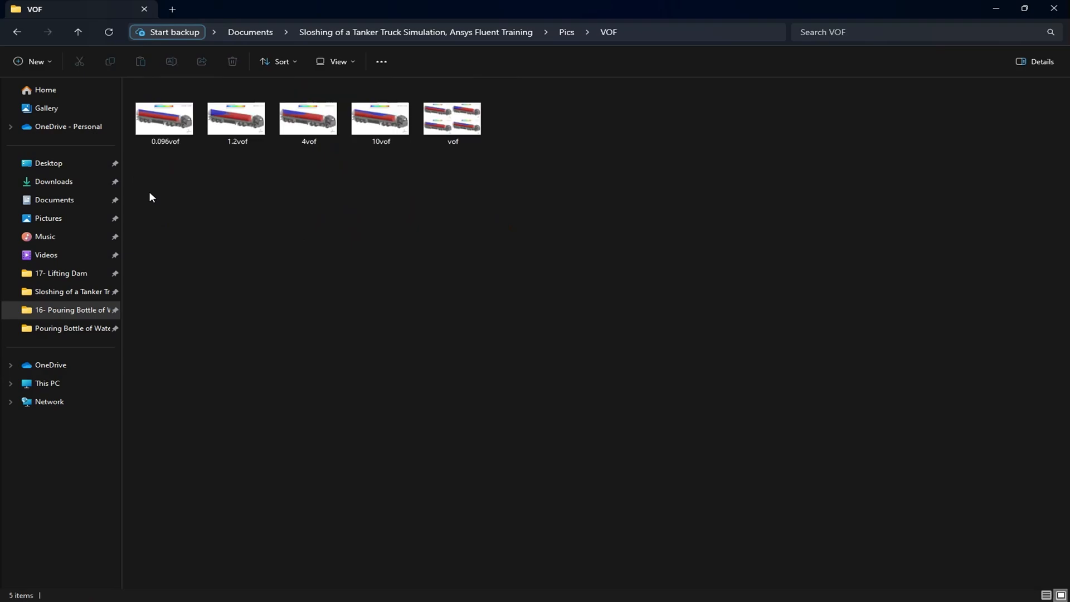
{"action": "left_click", "coordinate": [170, 117]}
{"action": "double_click", "coordinate": [170, 117]}
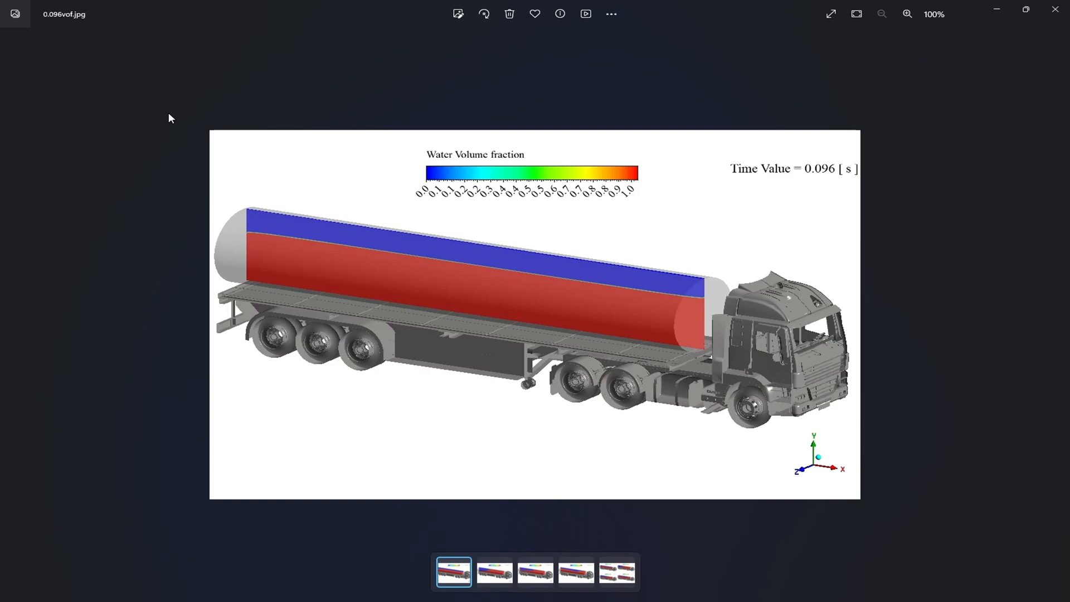
{"action": "key", "text": "Right"}
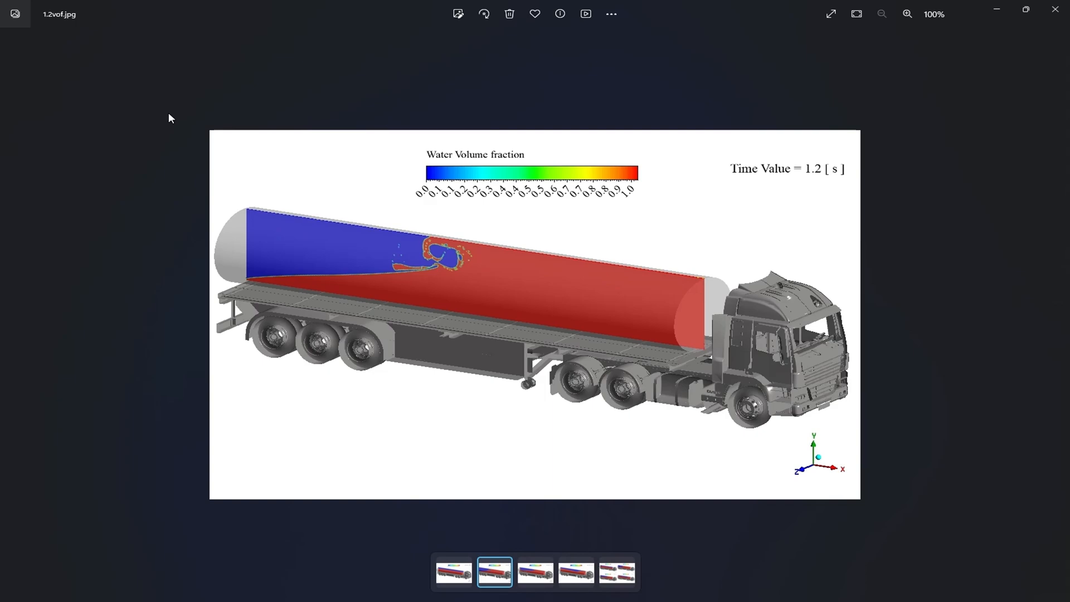
{"action": "key", "text": "Right"}
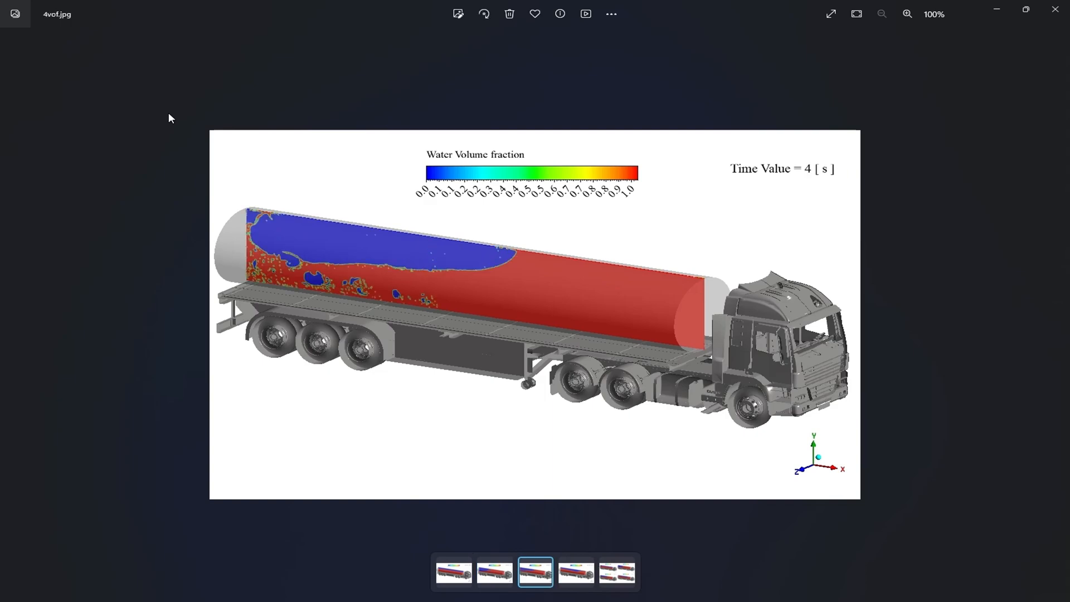
{"action": "key", "text": "Right"}
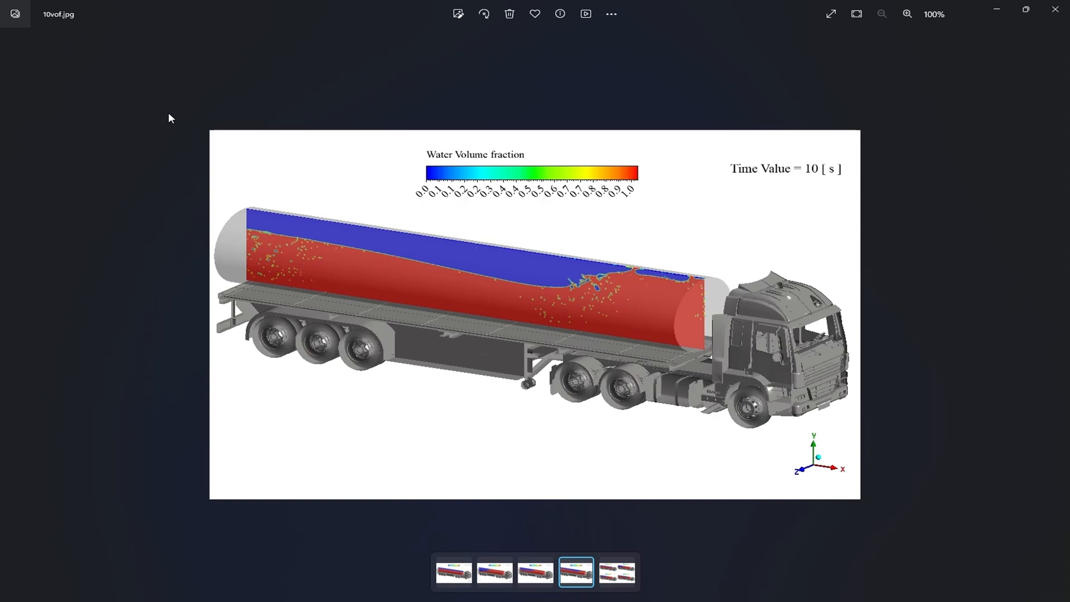
{"action": "key", "text": "Left"}
{"action": "key", "text": "Left"}
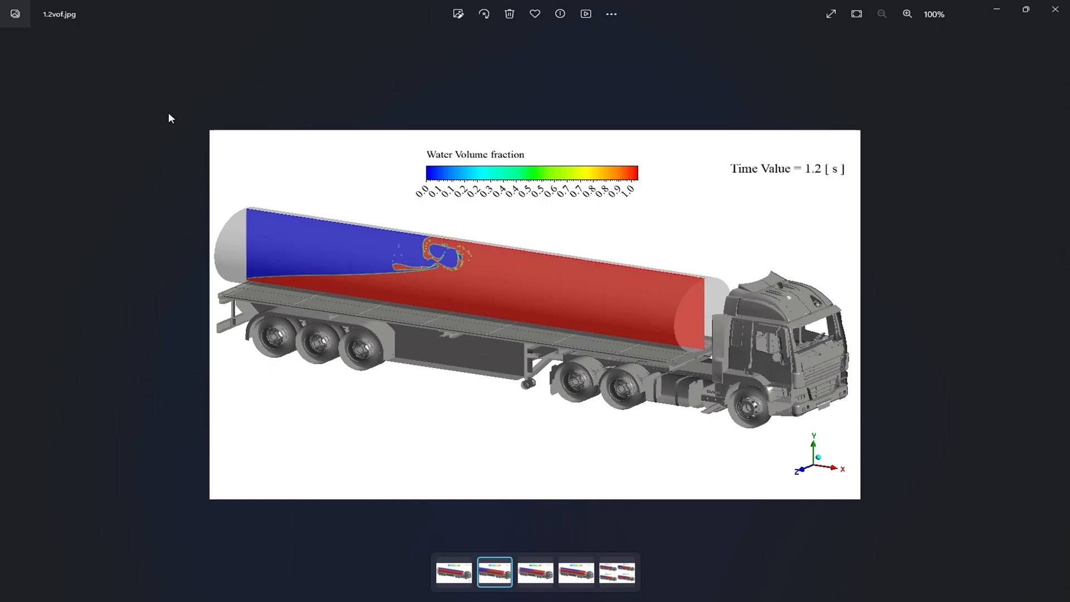
{"action": "key", "text": "Left"}
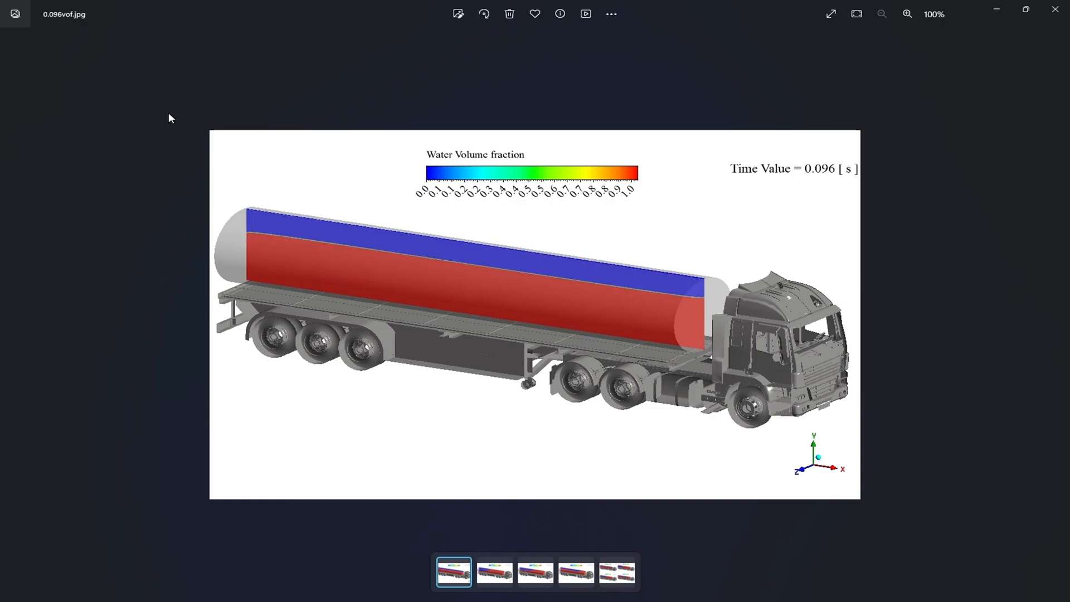
{"action": "left_click", "coordinate": [1054, 9]}
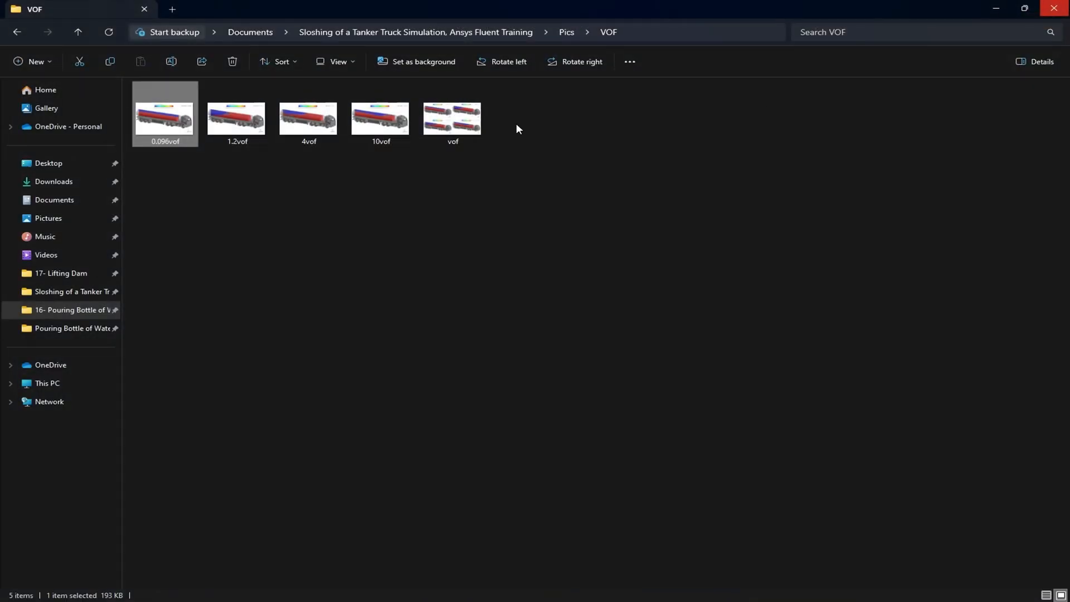
{"action": "left_click", "coordinate": [17, 32]}
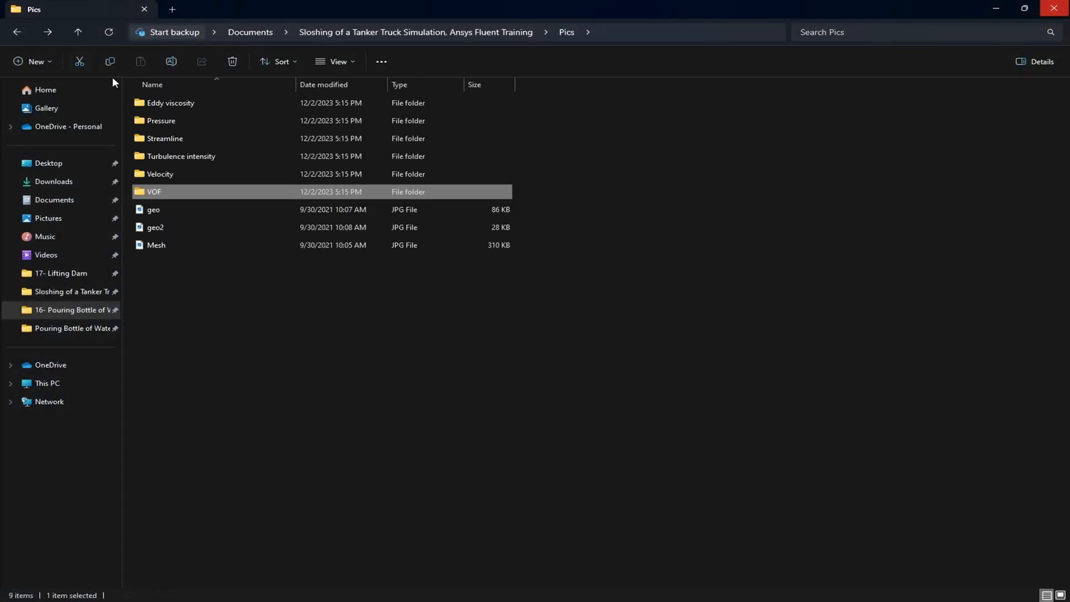
View the geometry images geo and geo2 and the Mesh image stored directly in the Pics folder.
{"action": "double_click", "coordinate": [148, 214]}
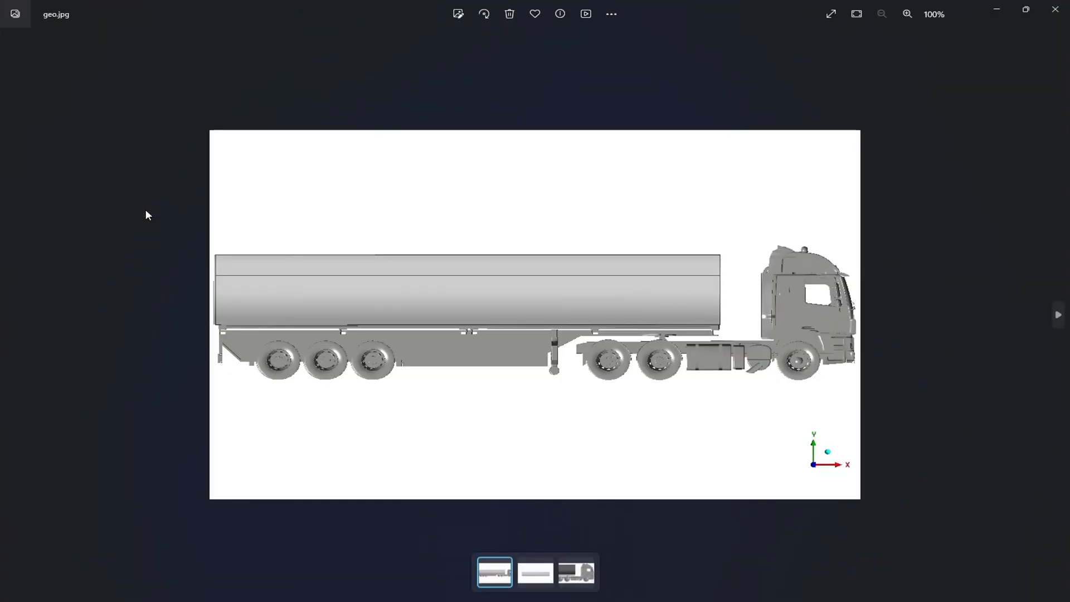
{"action": "key", "text": "Right"}
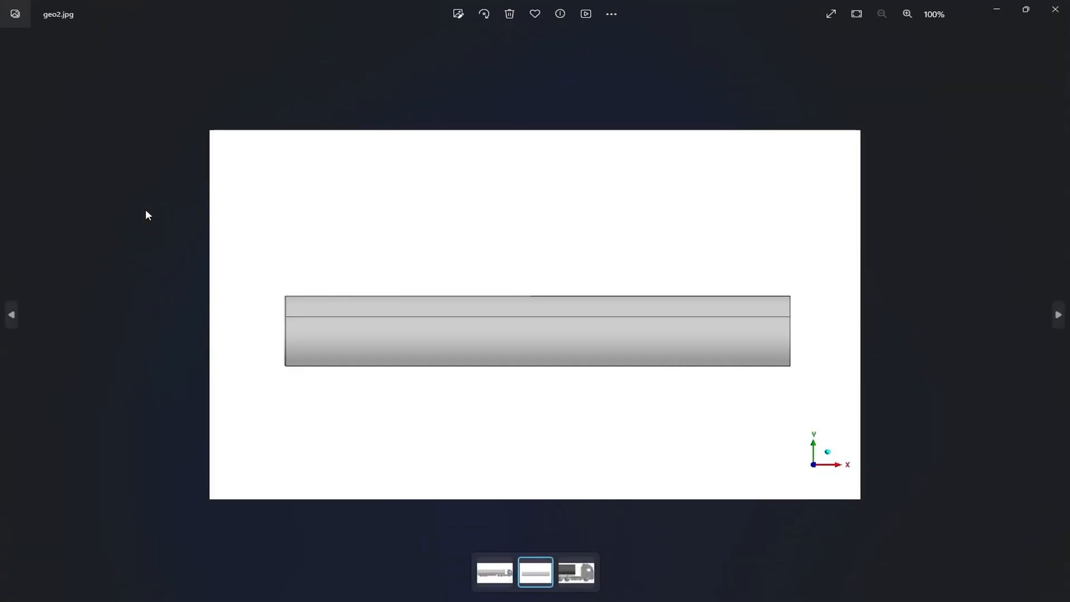
{"action": "key", "text": "Right"}
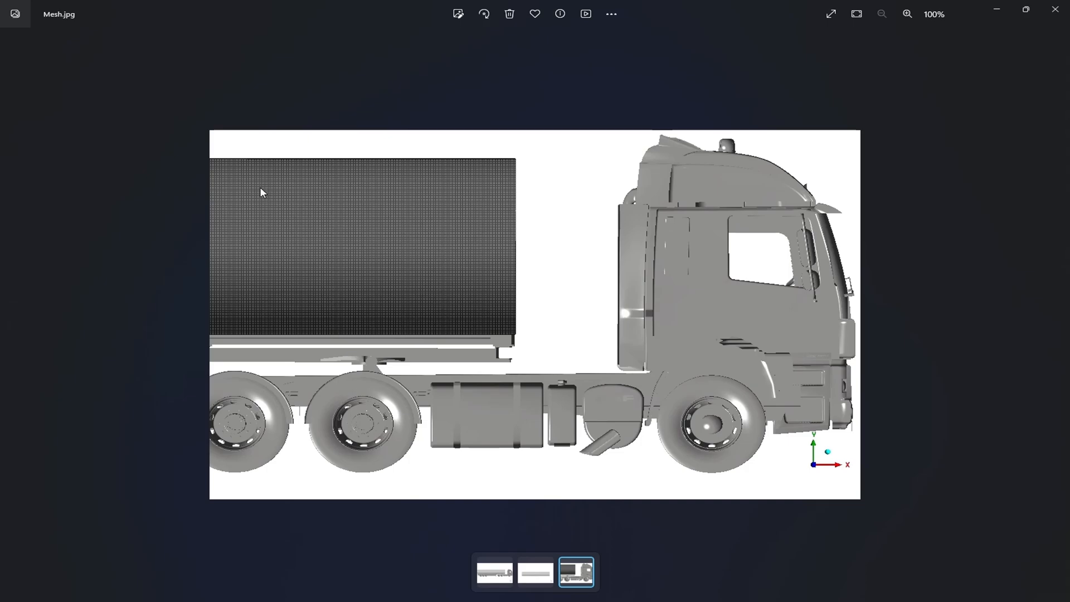
Examine the tank's mesh up close in the Mesh image, close the image, and go back to the Sloshing of a Tanker Truck Simulation folder.
{"action": "scroll", "coordinate": [384, 249], "scroll_direction": "up", "scroll_amount": 8}
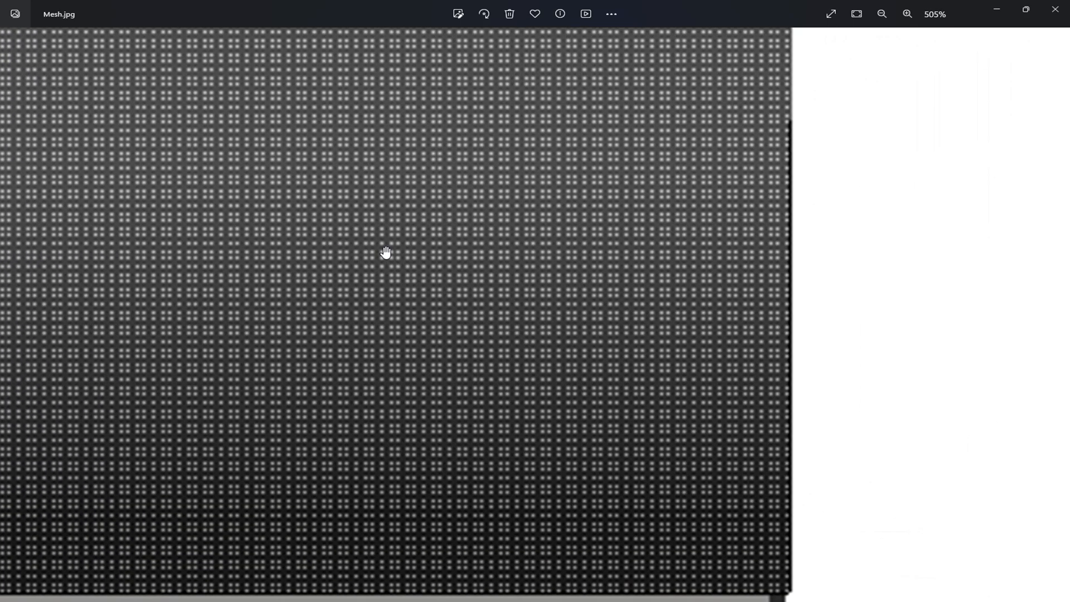
{"action": "scroll", "coordinate": [384, 251], "scroll_direction": "down", "scroll_amount": 8}
{"action": "left_click", "coordinate": [1055, 9]}
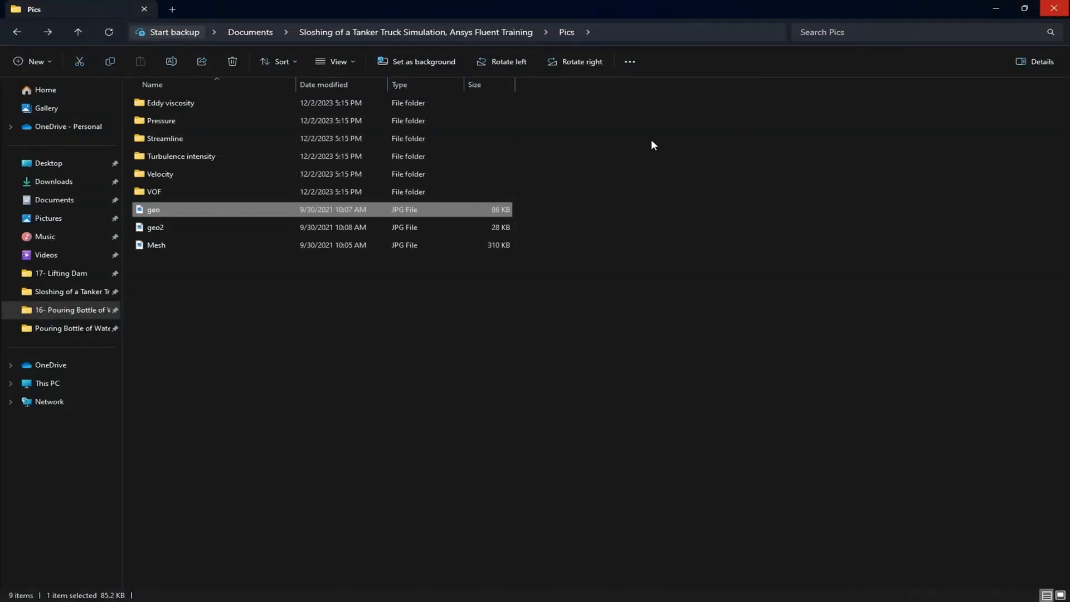
{"action": "left_click", "coordinate": [15, 34]}
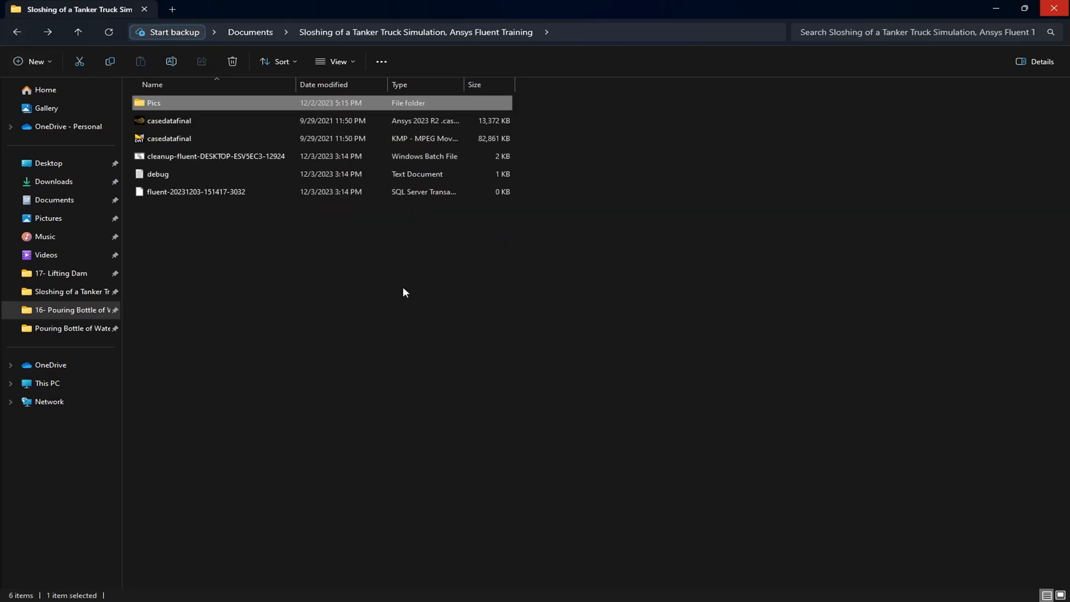
Switch back to Ansys Fluent and collapse the Contours and Graphics branches under Results.
{"action": "key", "text": "alt+Tab"}
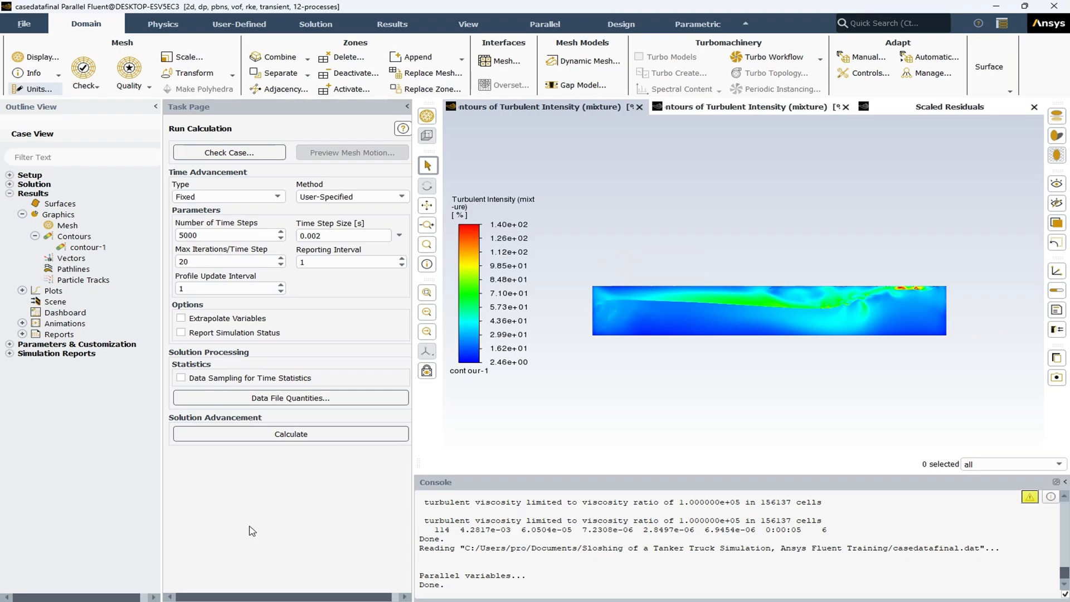
{"action": "left_click", "coordinate": [35, 236]}
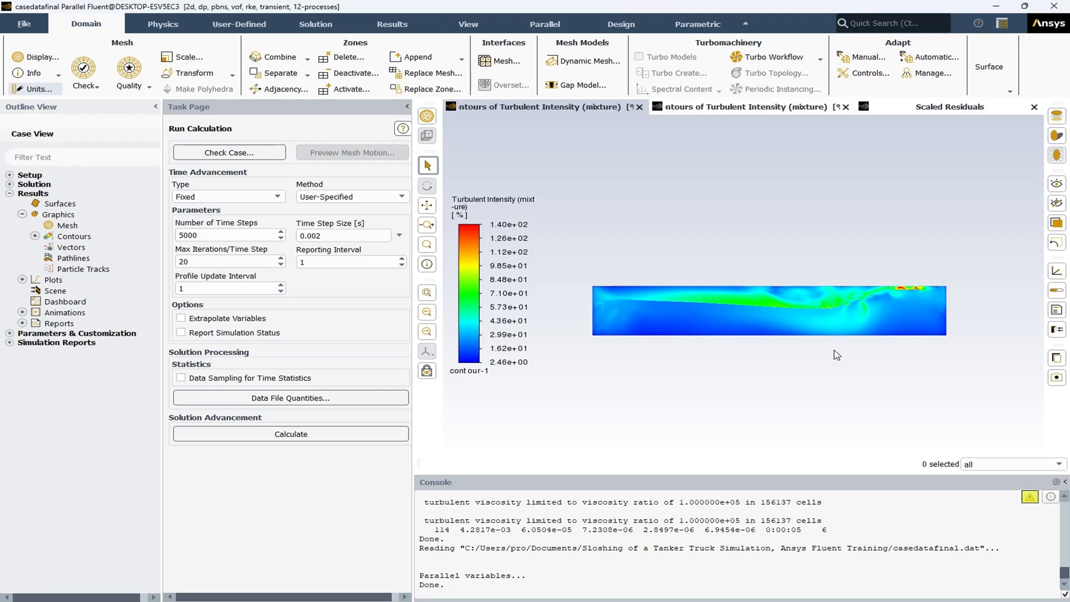
{"action": "left_click", "coordinate": [22, 214]}
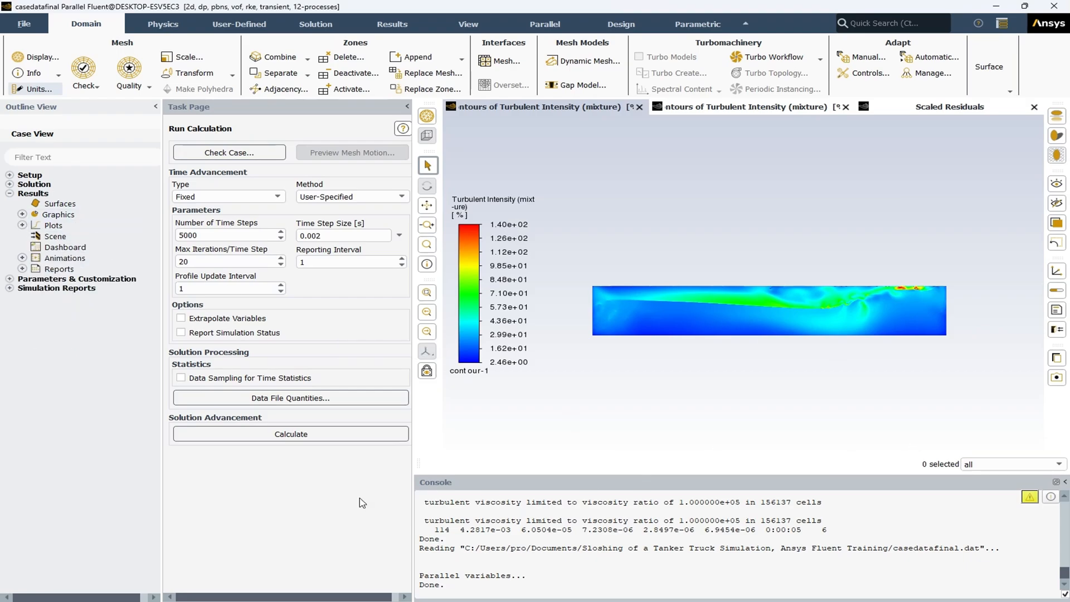